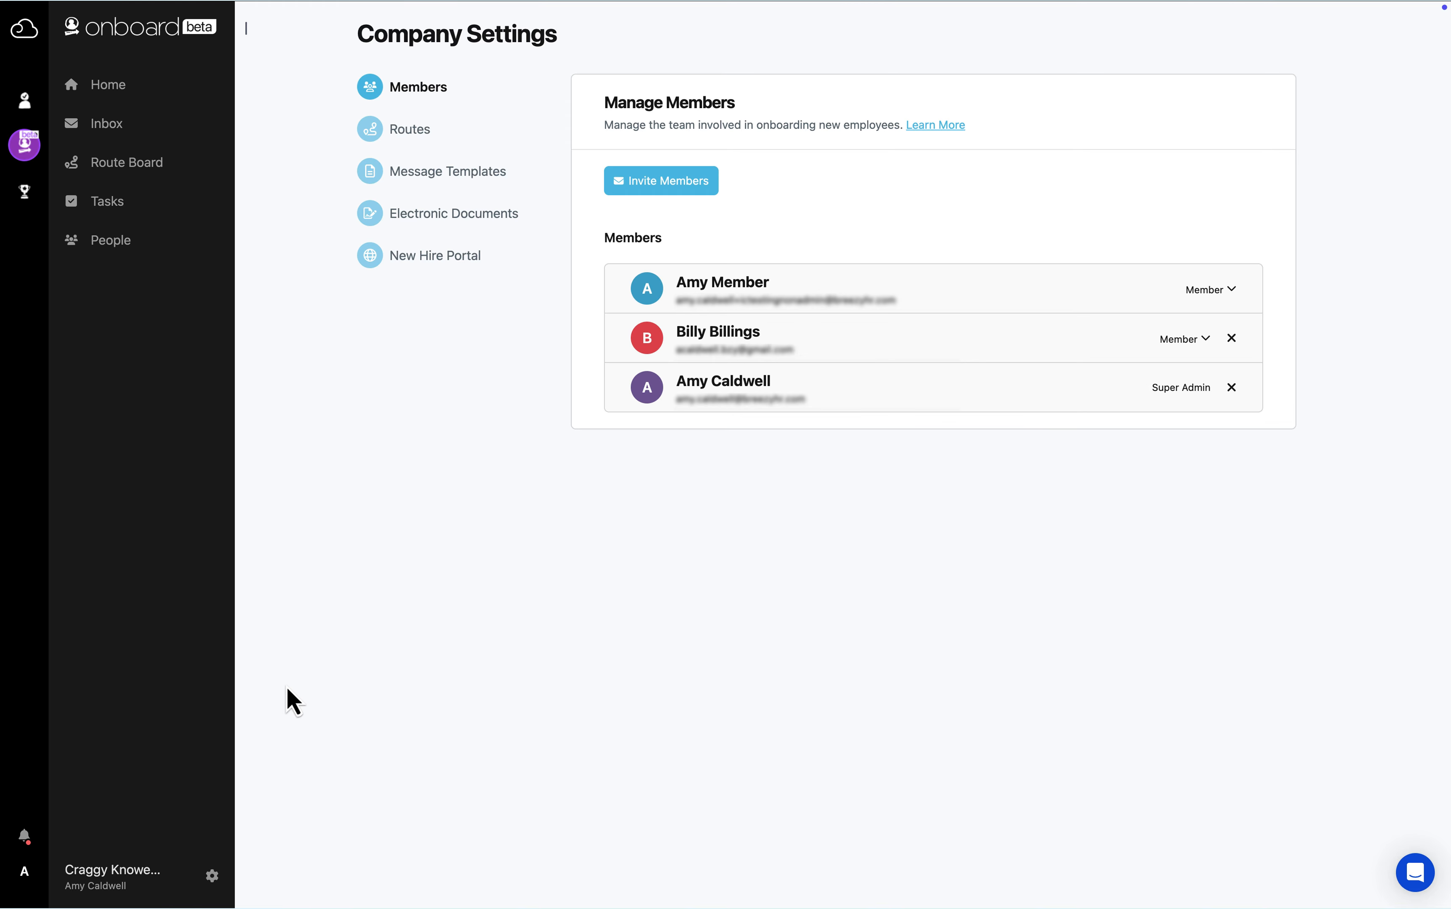
pyautogui.click(694, 166)
pyautogui.click(694, 166)
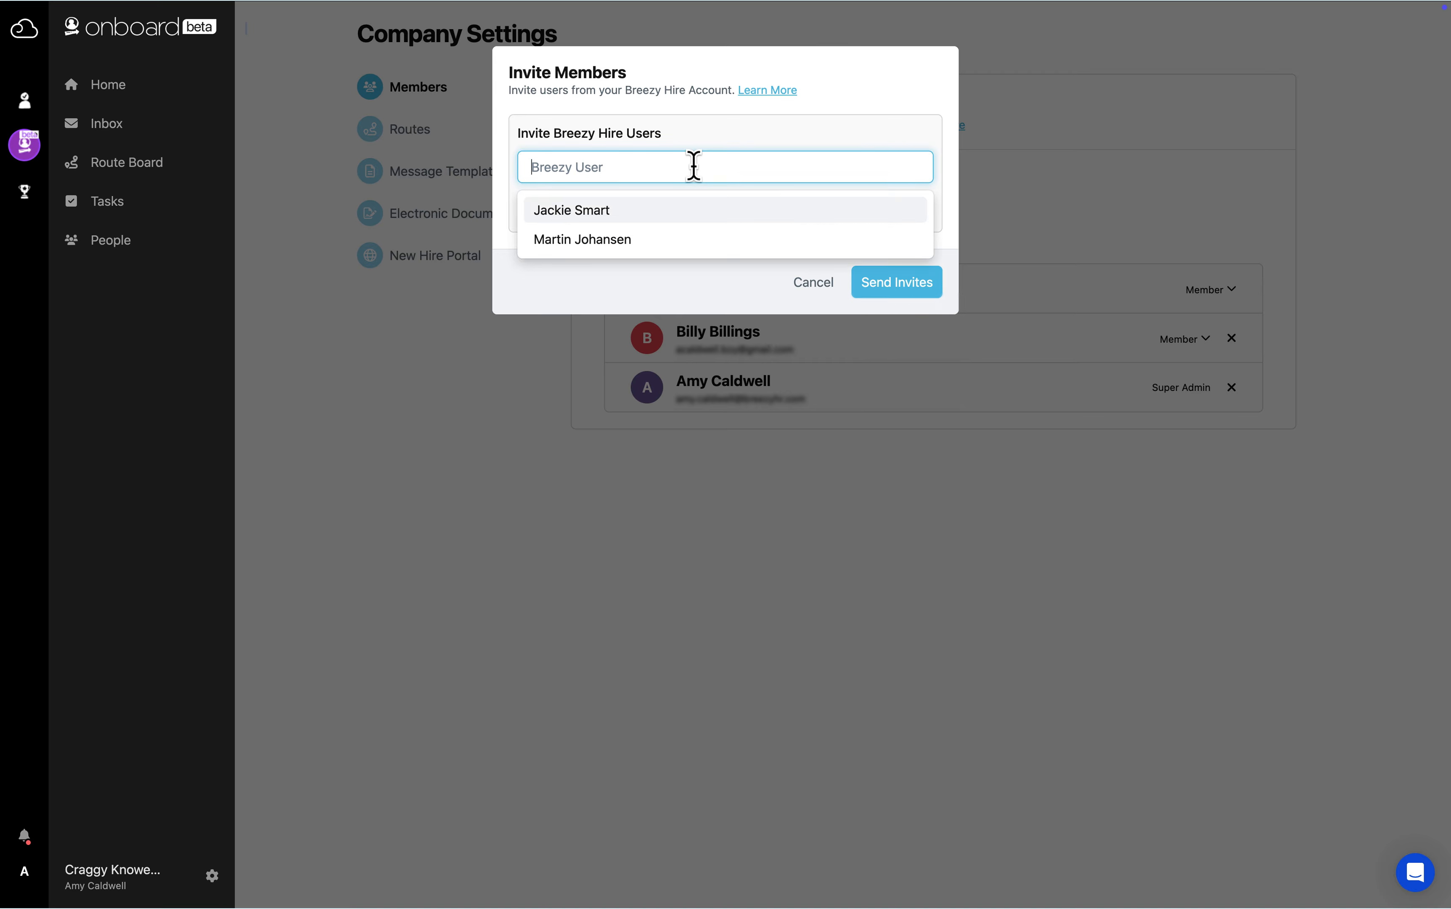
pyautogui.click(690, 240)
pyautogui.click(680, 207)
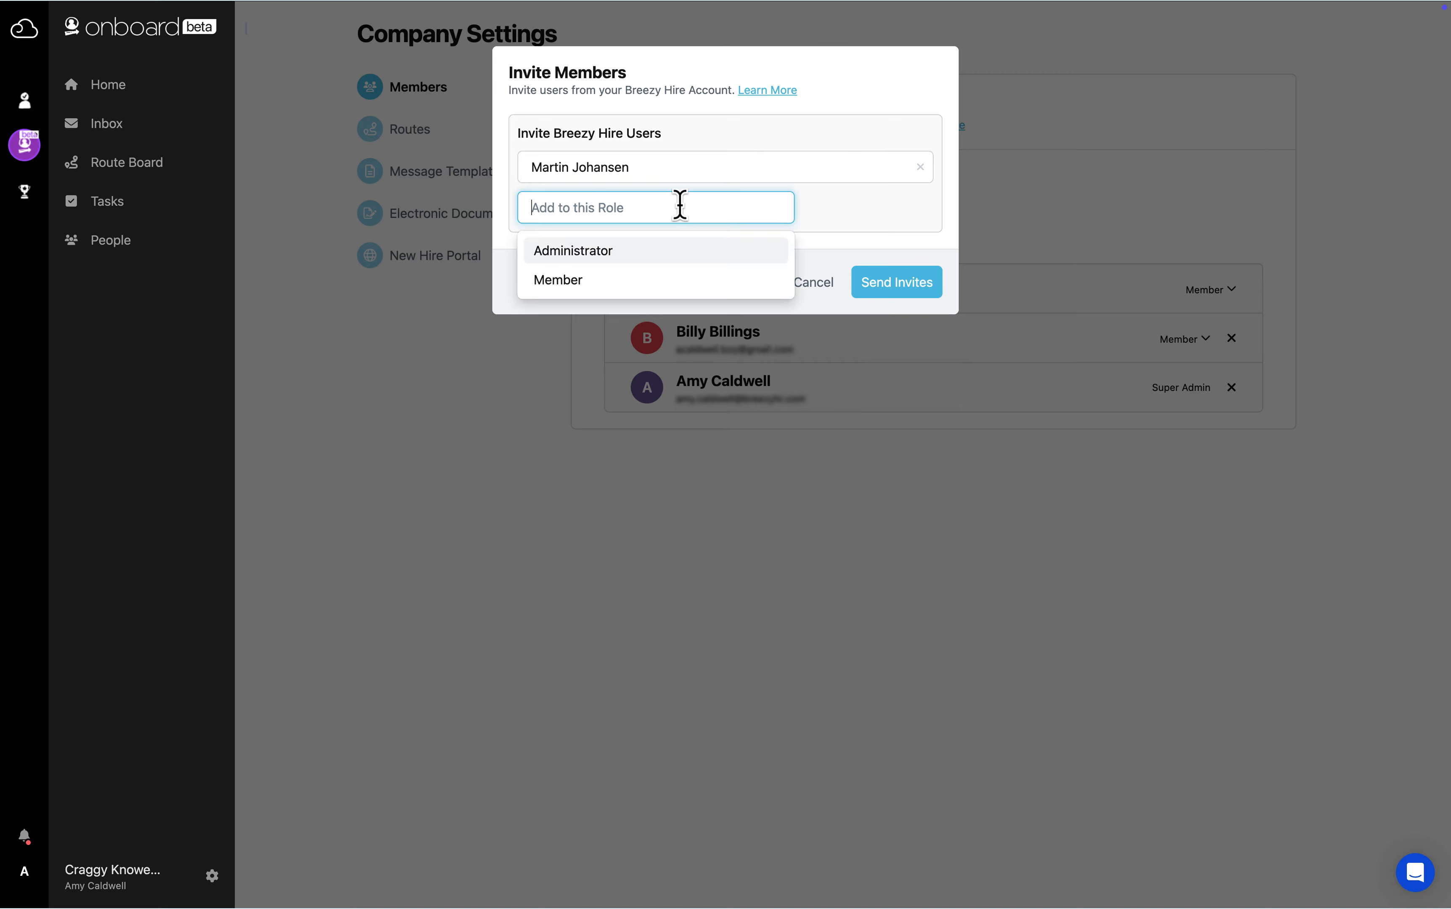
pyautogui.click(671, 281)
pyautogui.click(829, 290)
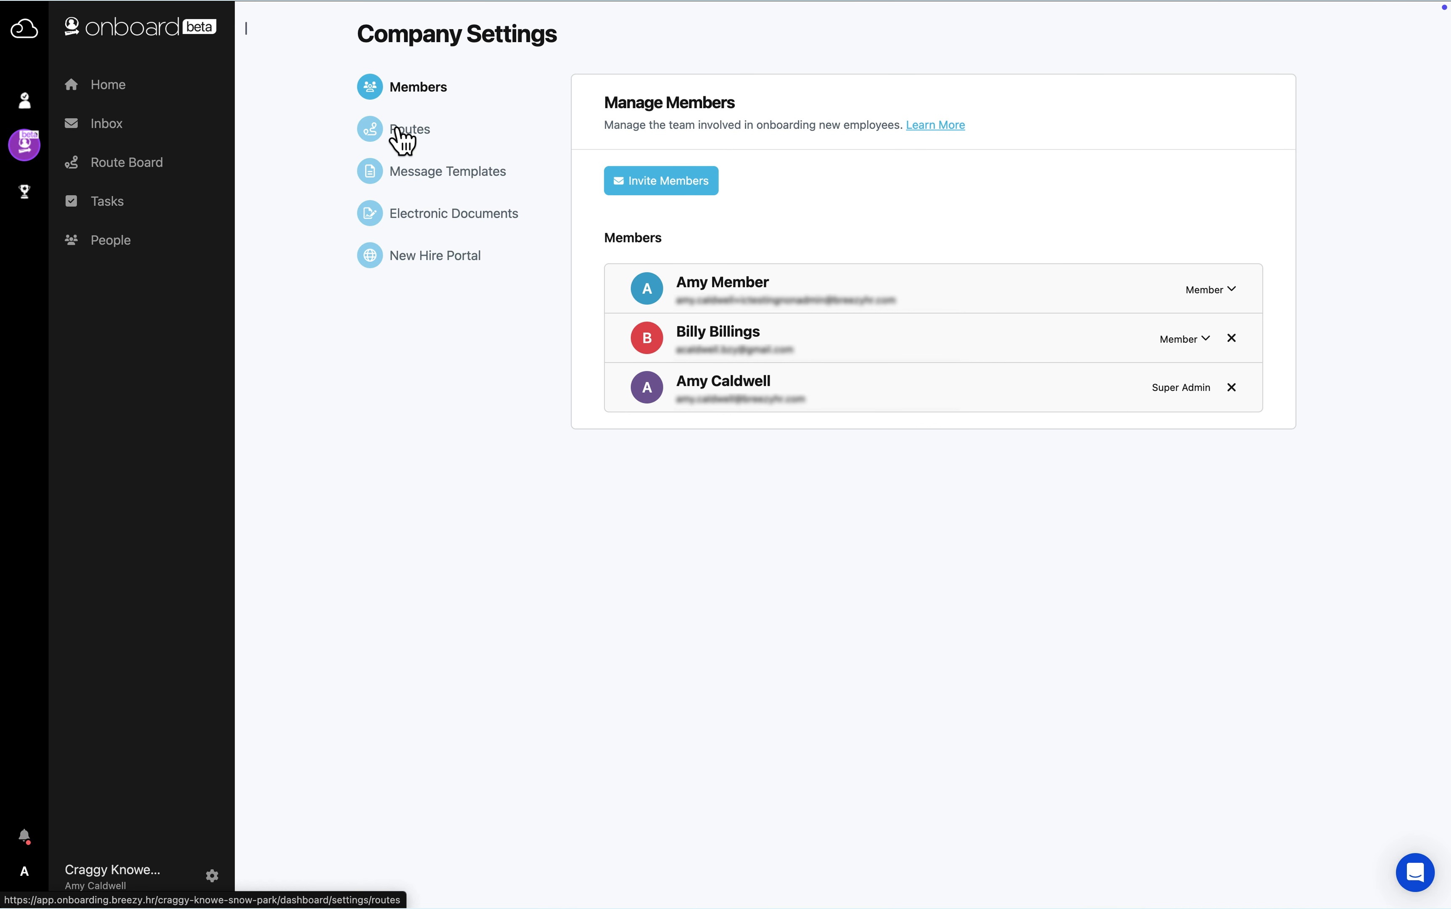
# - Review the tasks of the Basic route in the Routes settings and close it without changes
pyautogui.click(402, 138)
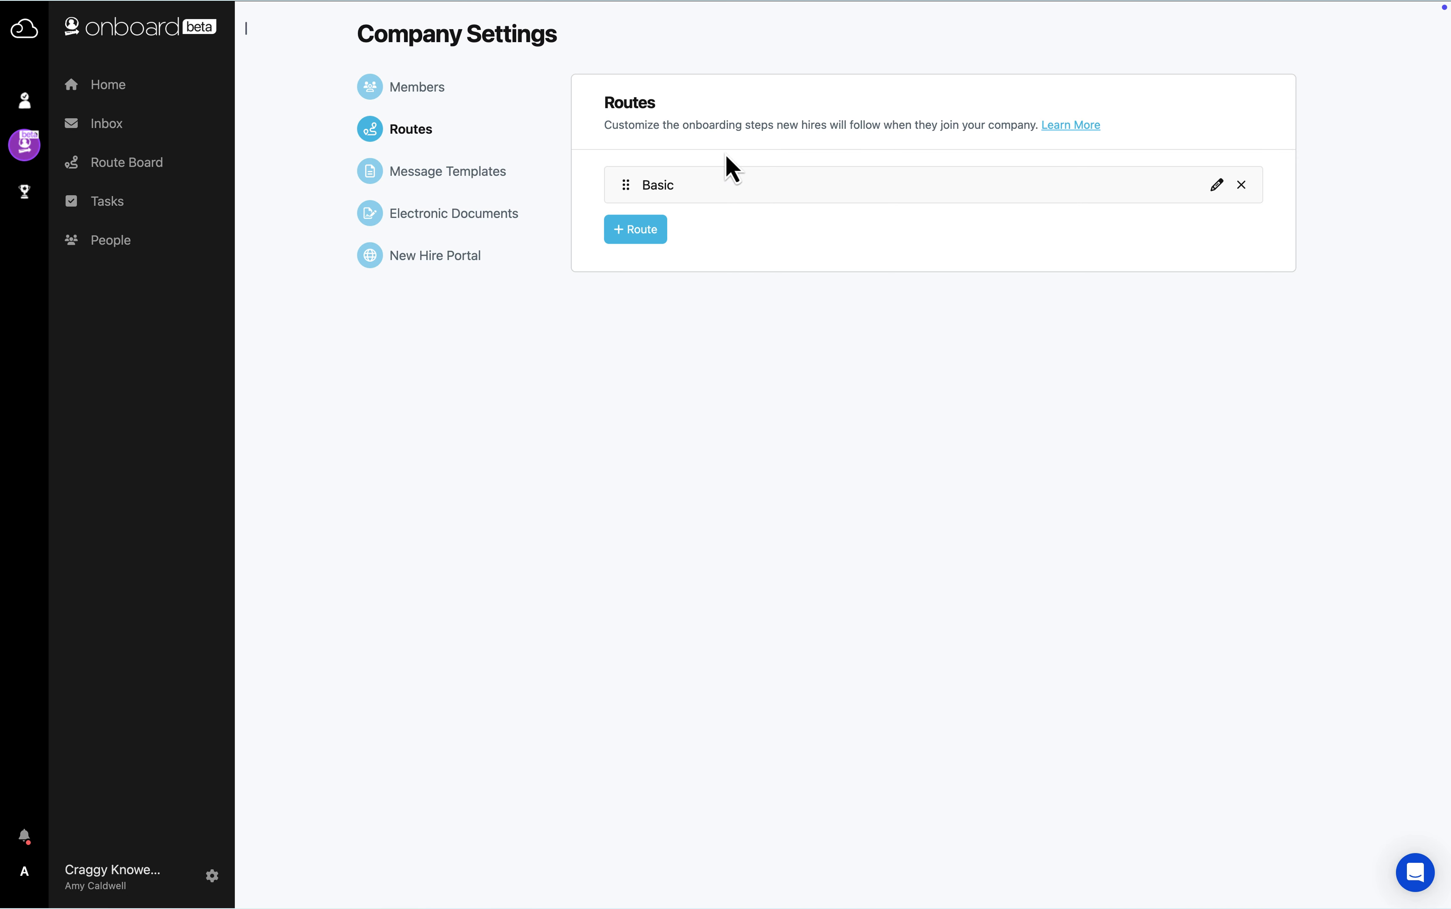
pyautogui.click(1218, 188)
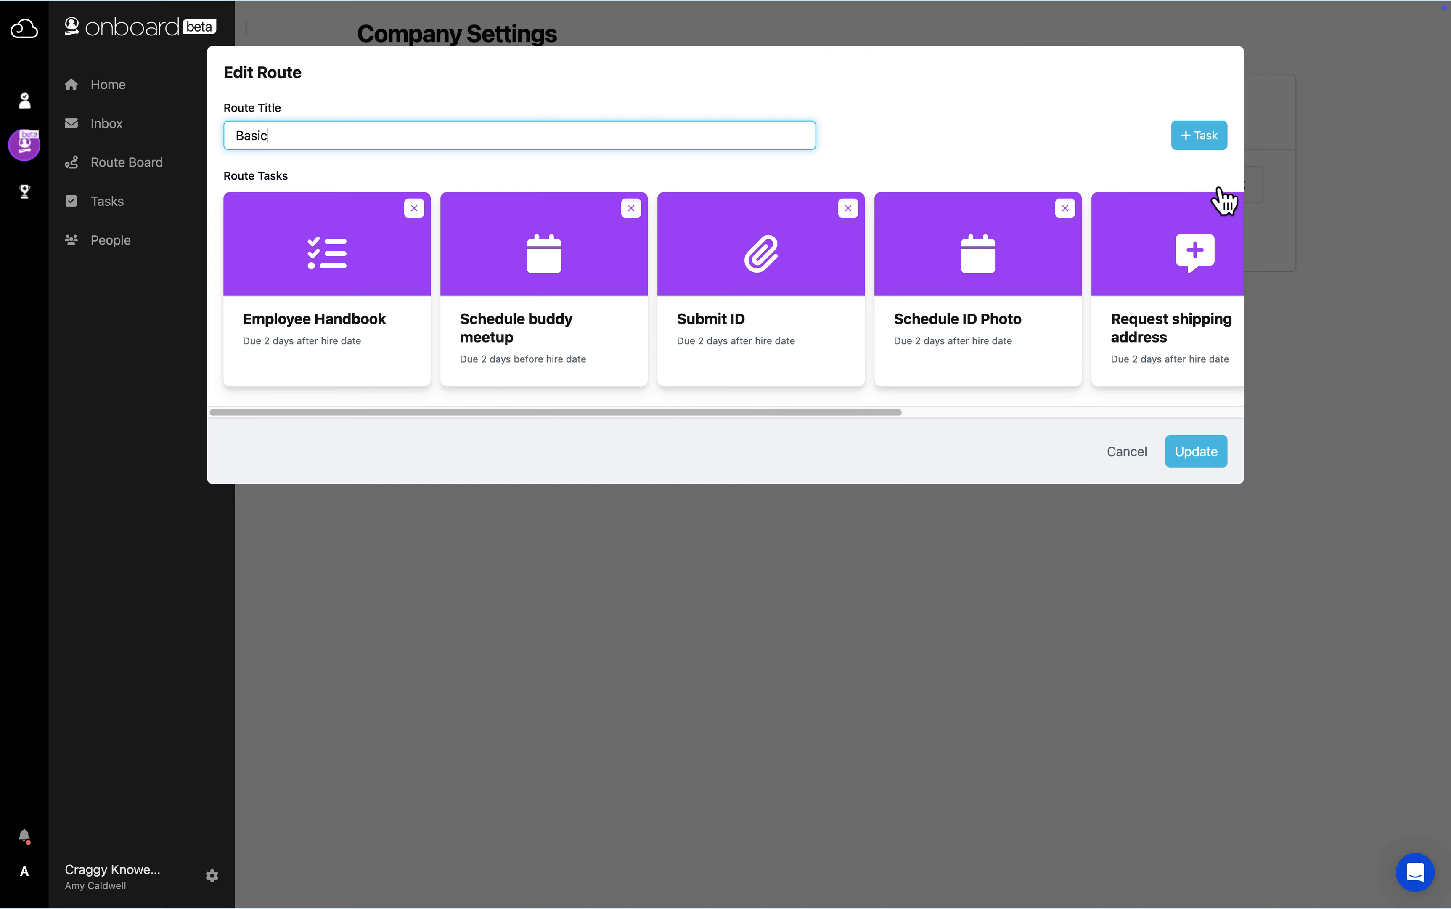
pyautogui.moveTo(874, 415)
pyautogui.mouseDown()
pyautogui.moveTo(964, 446)
pyautogui.moveTo(1089, 444)
pyautogui.moveTo(1167, 424)
pyautogui.mouseUp()
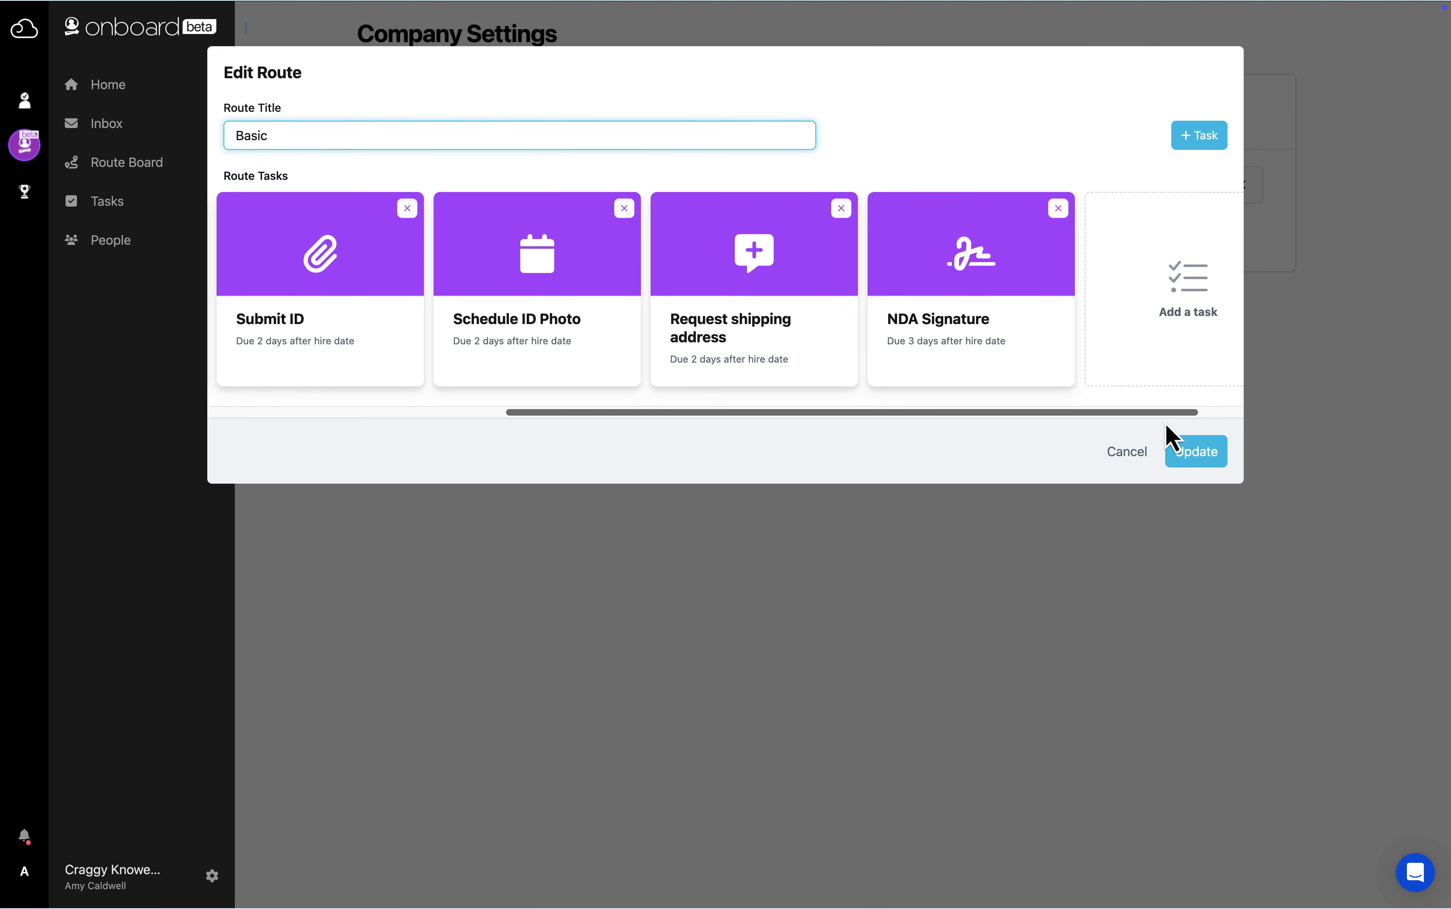
pyautogui.click(1145, 455)
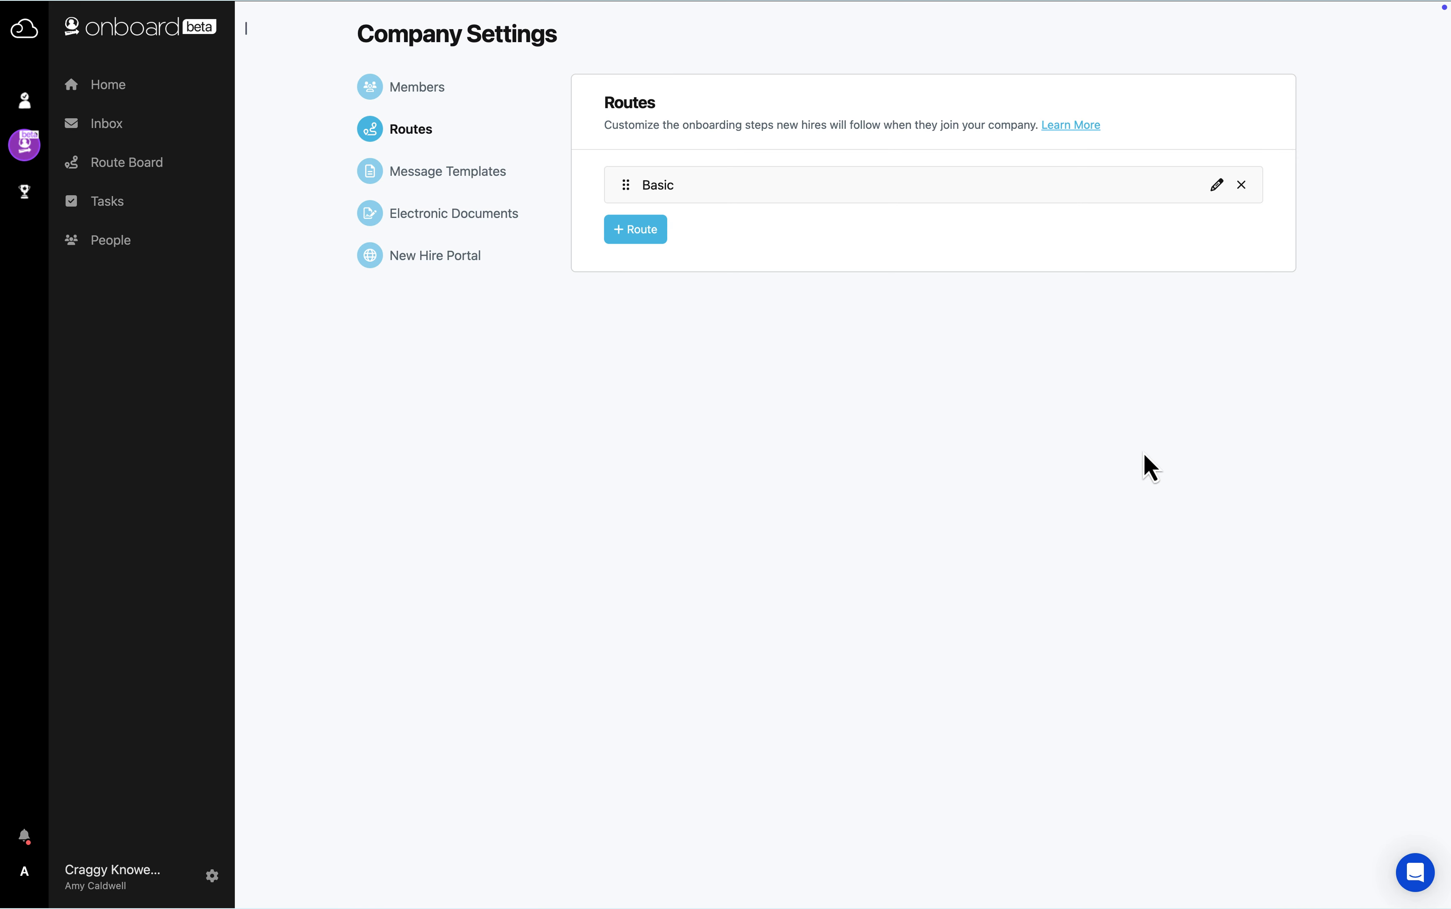
# - Start a new route titled "Customer Success Team" and open a new task for it
pyautogui.click(637, 234)
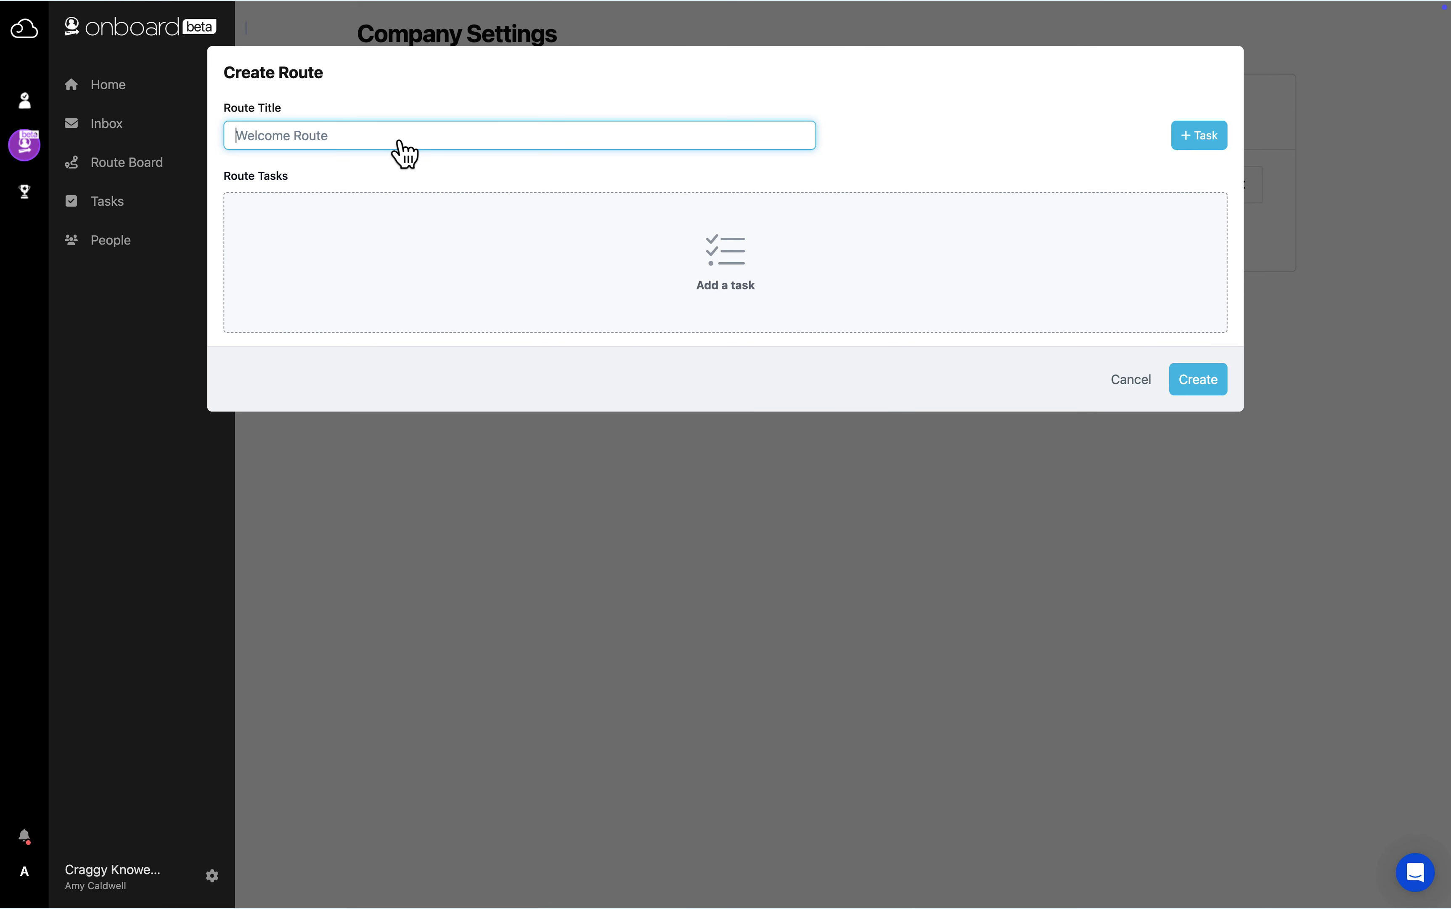
pyautogui.write('Customer Success Tea')
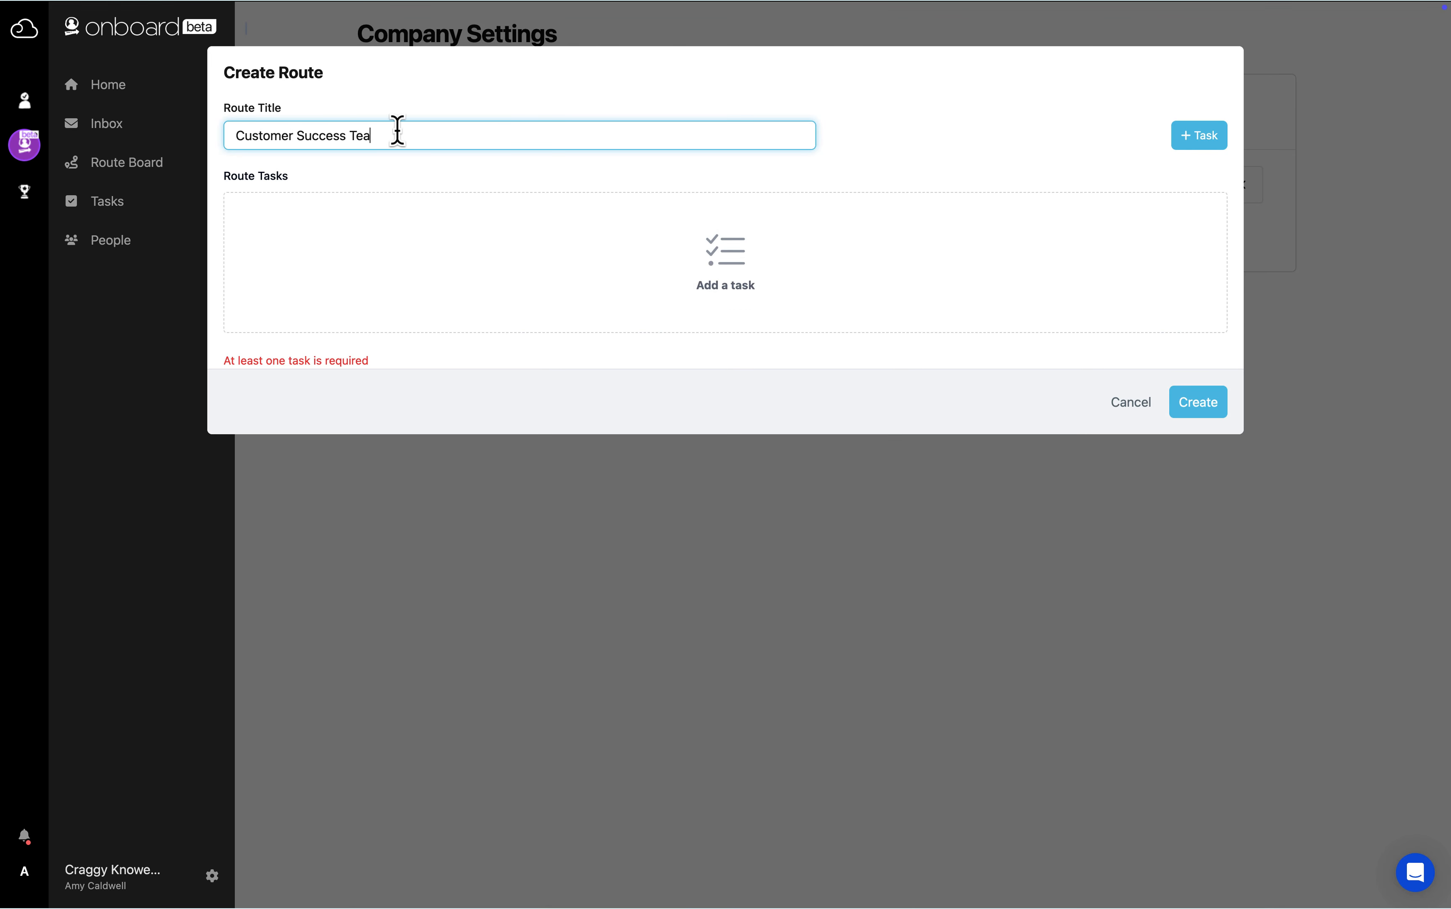
pyautogui.write('m')
pyautogui.click(1193, 137)
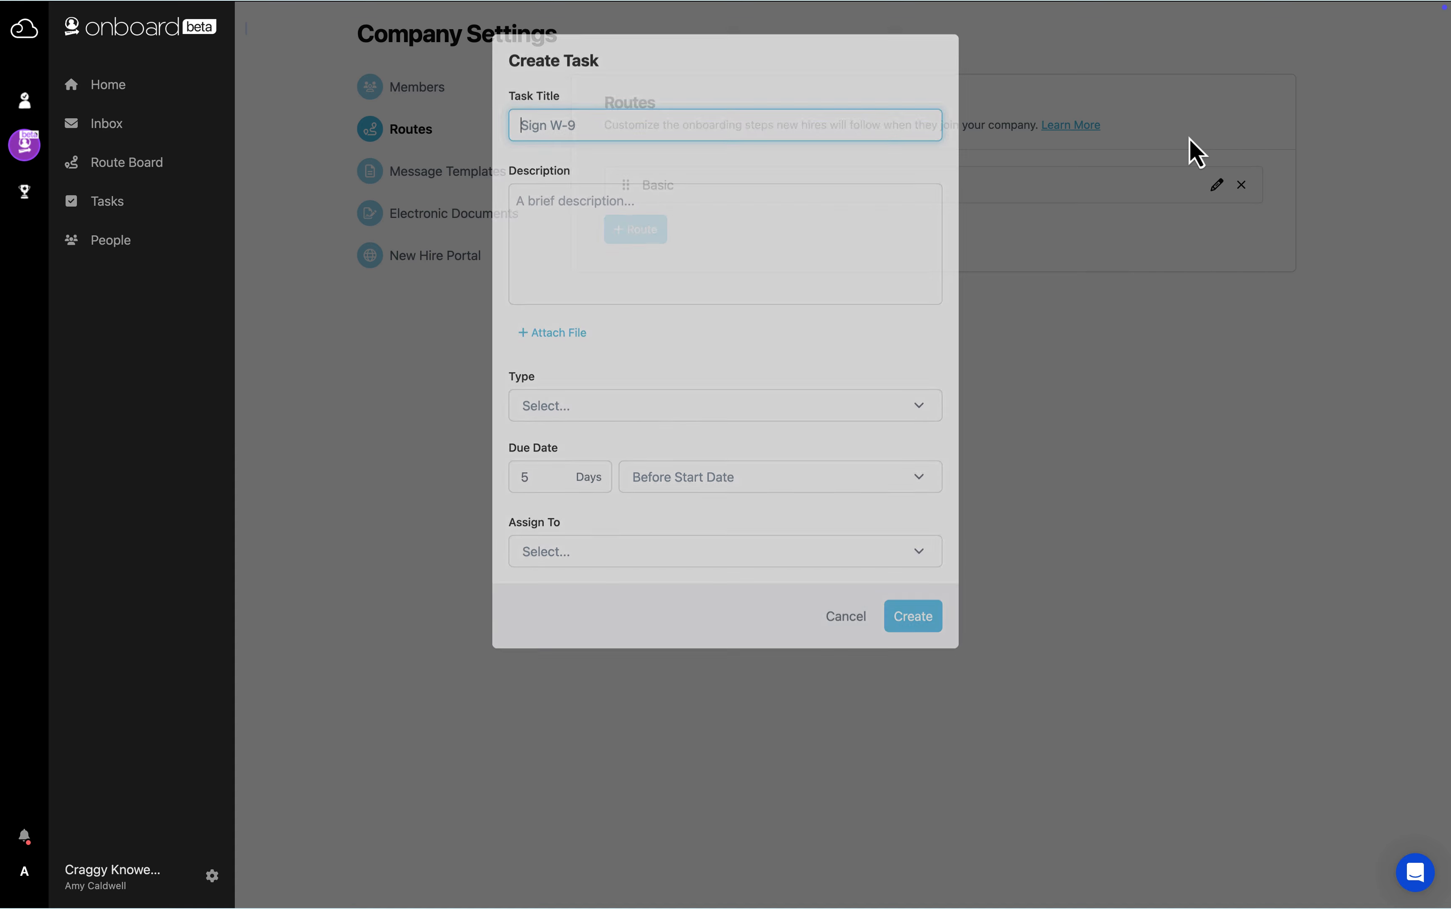
# - Try the task types Request Attachment, Request Message, Prepare Signature Request and Schedule Meeting to compare their options
pyautogui.click(788, 417)
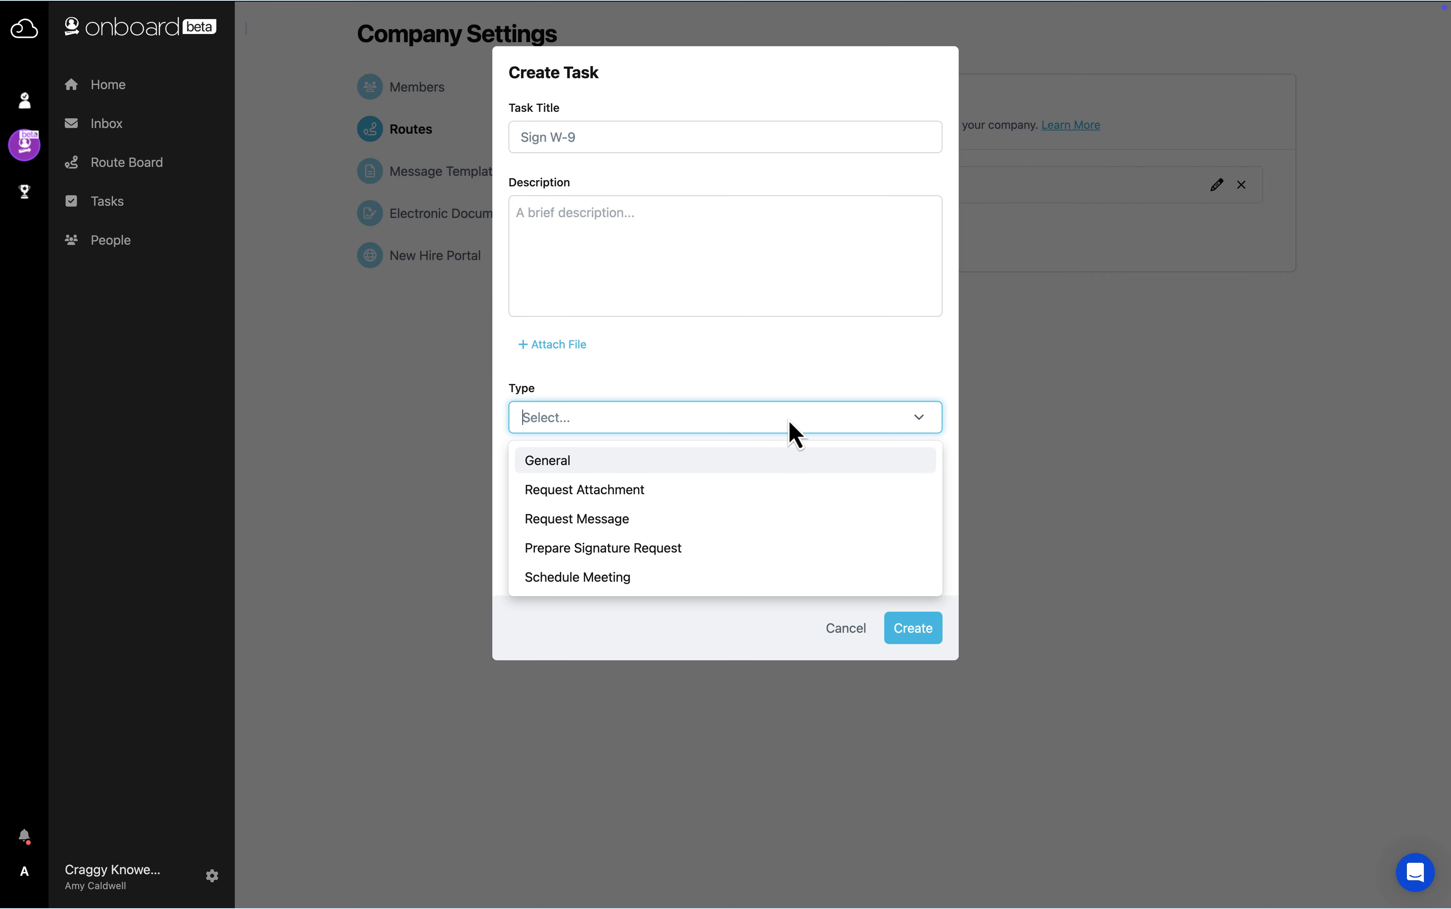
pyautogui.click(789, 491)
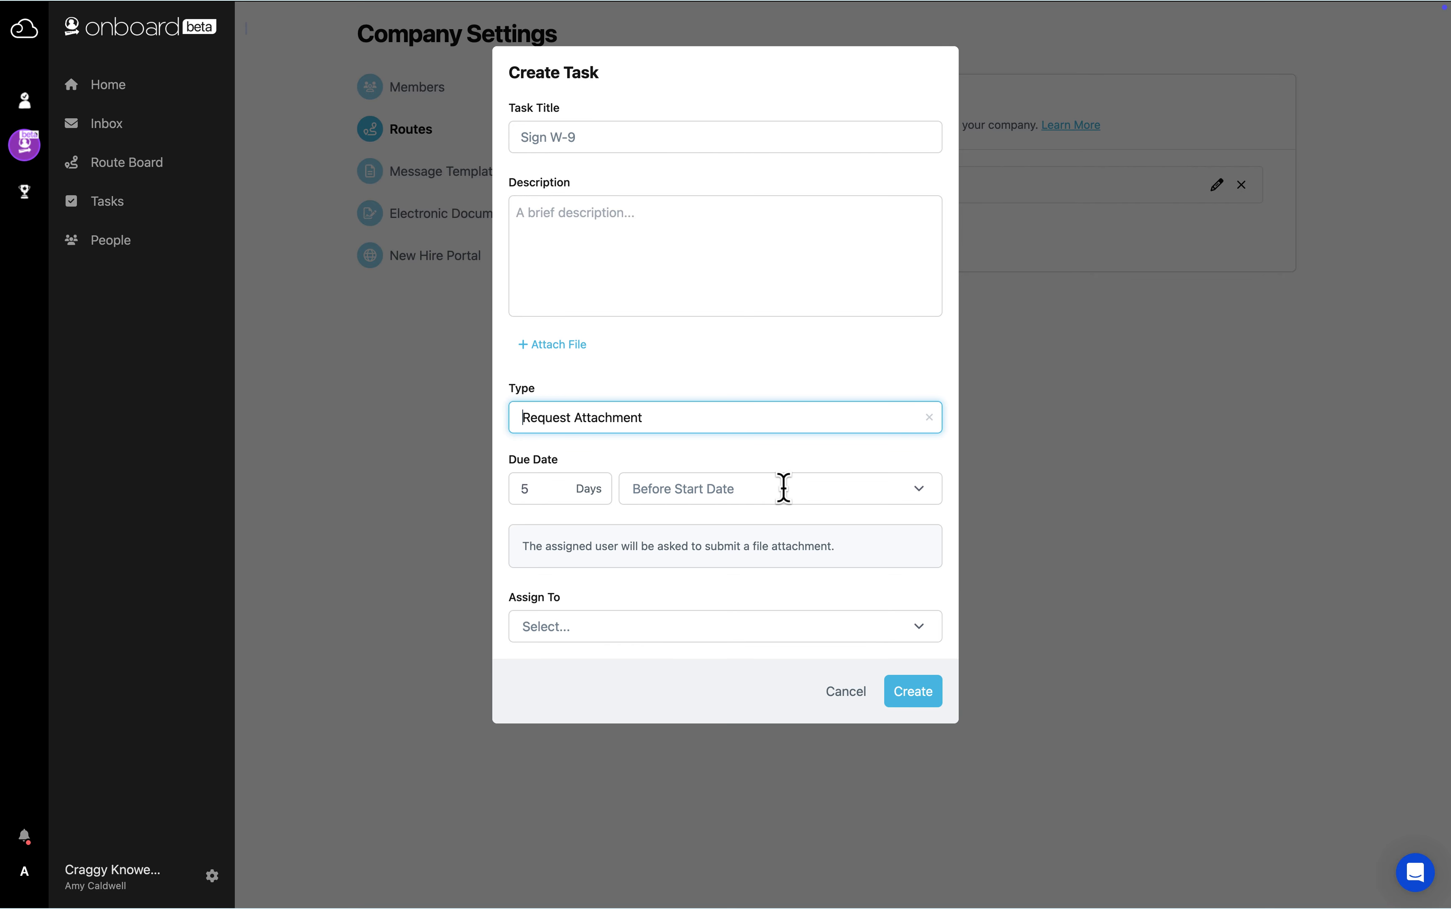
pyautogui.click(783, 421)
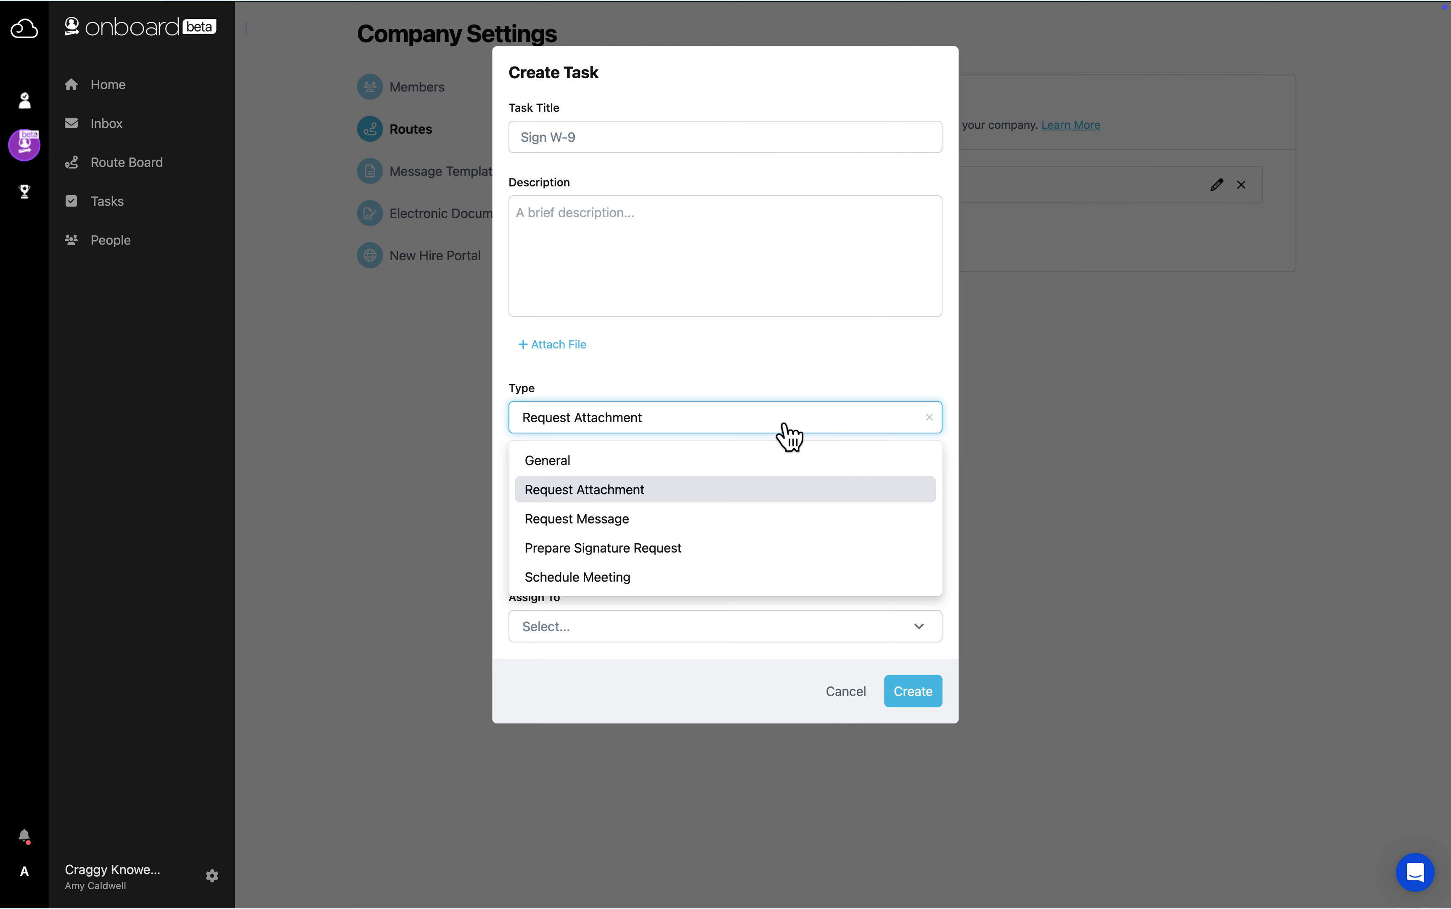
pyautogui.click(776, 523)
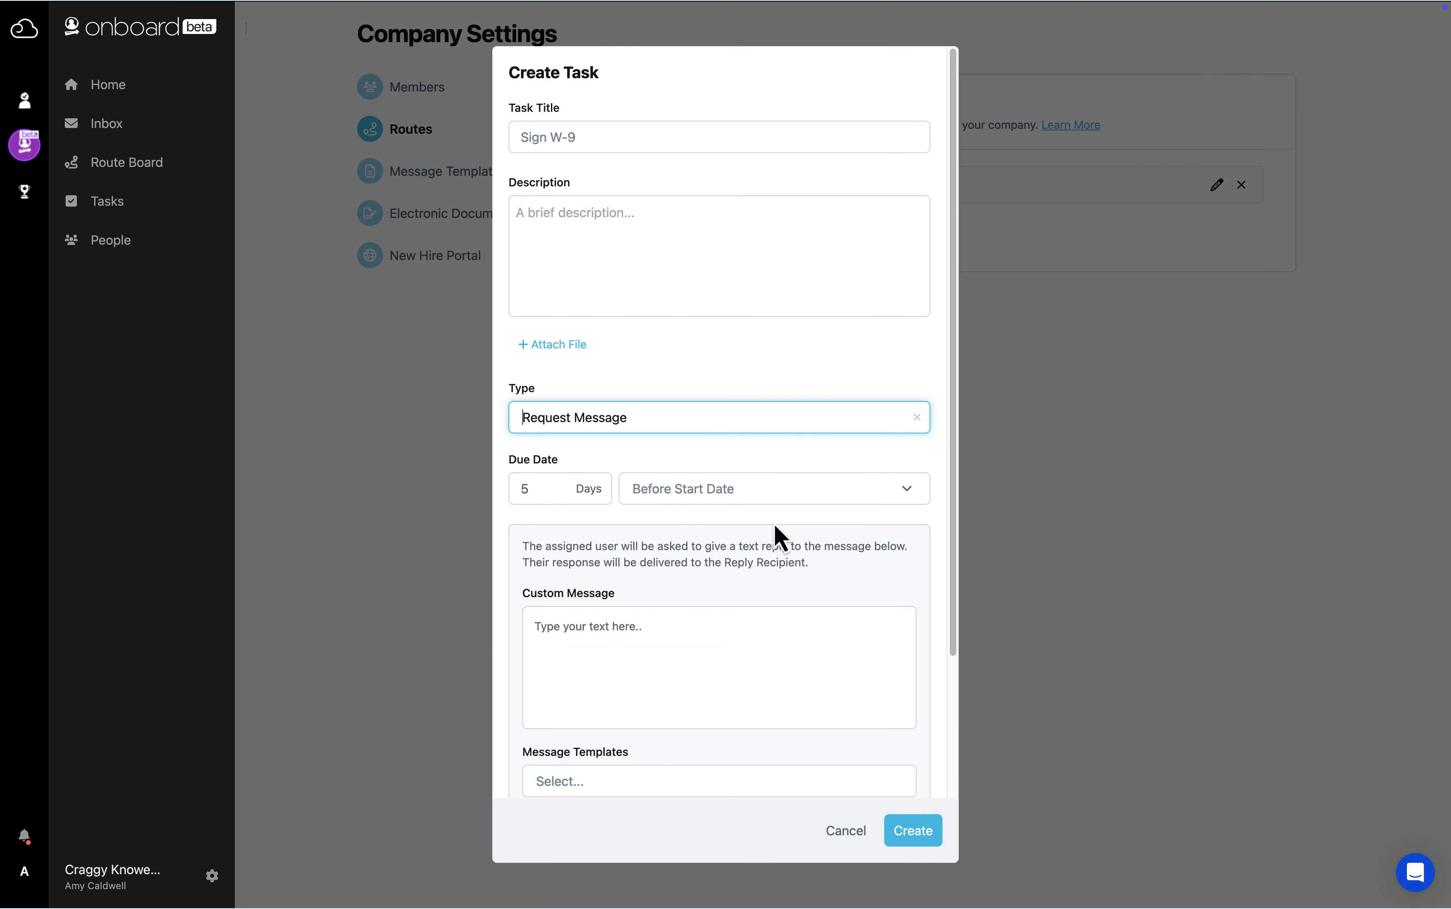
pyautogui.click(780, 419)
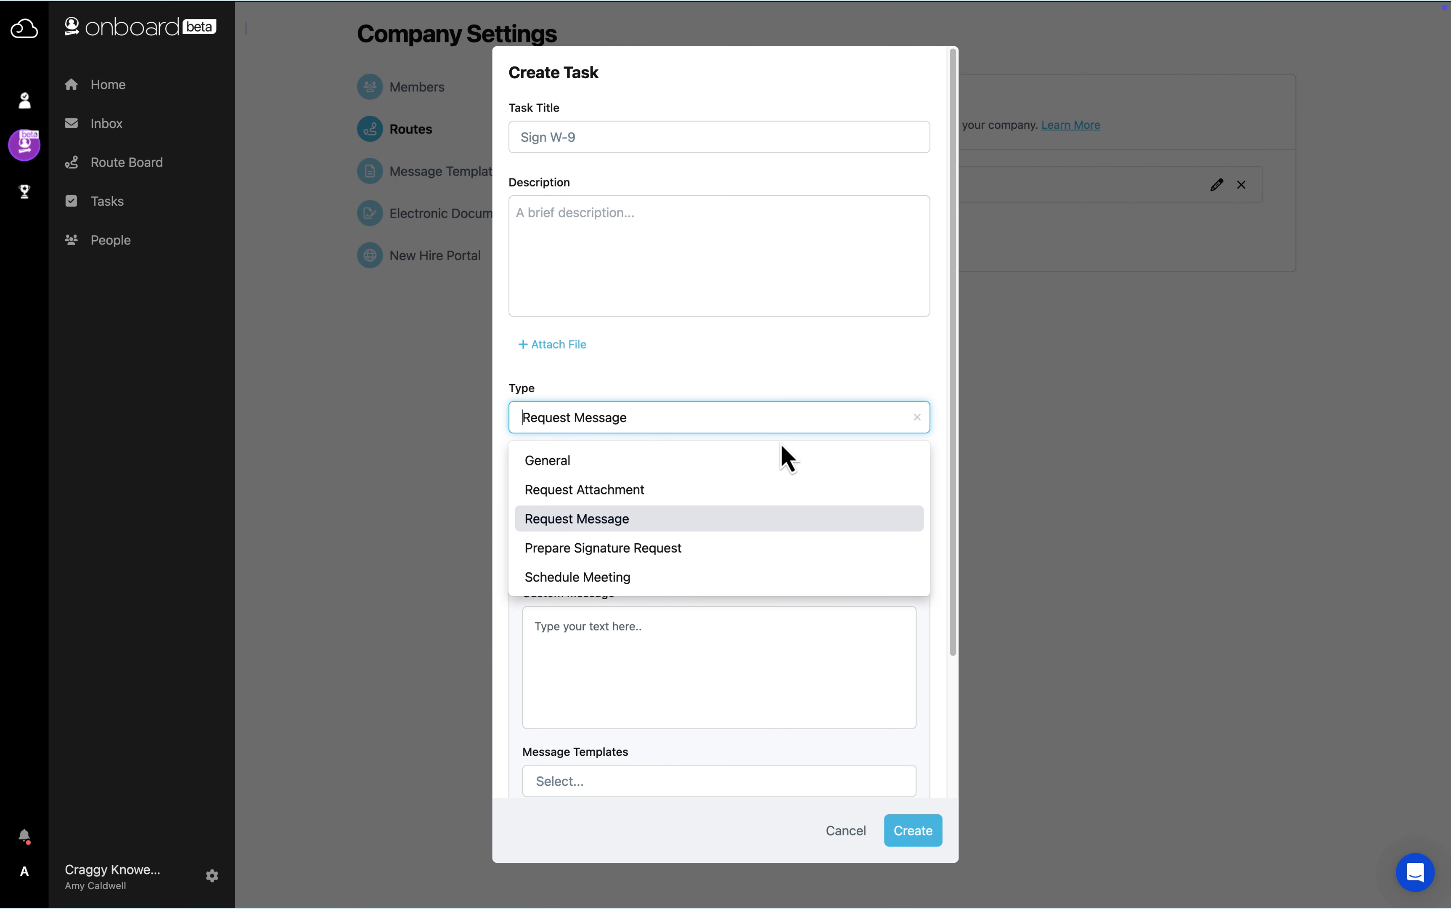
pyautogui.click(777, 546)
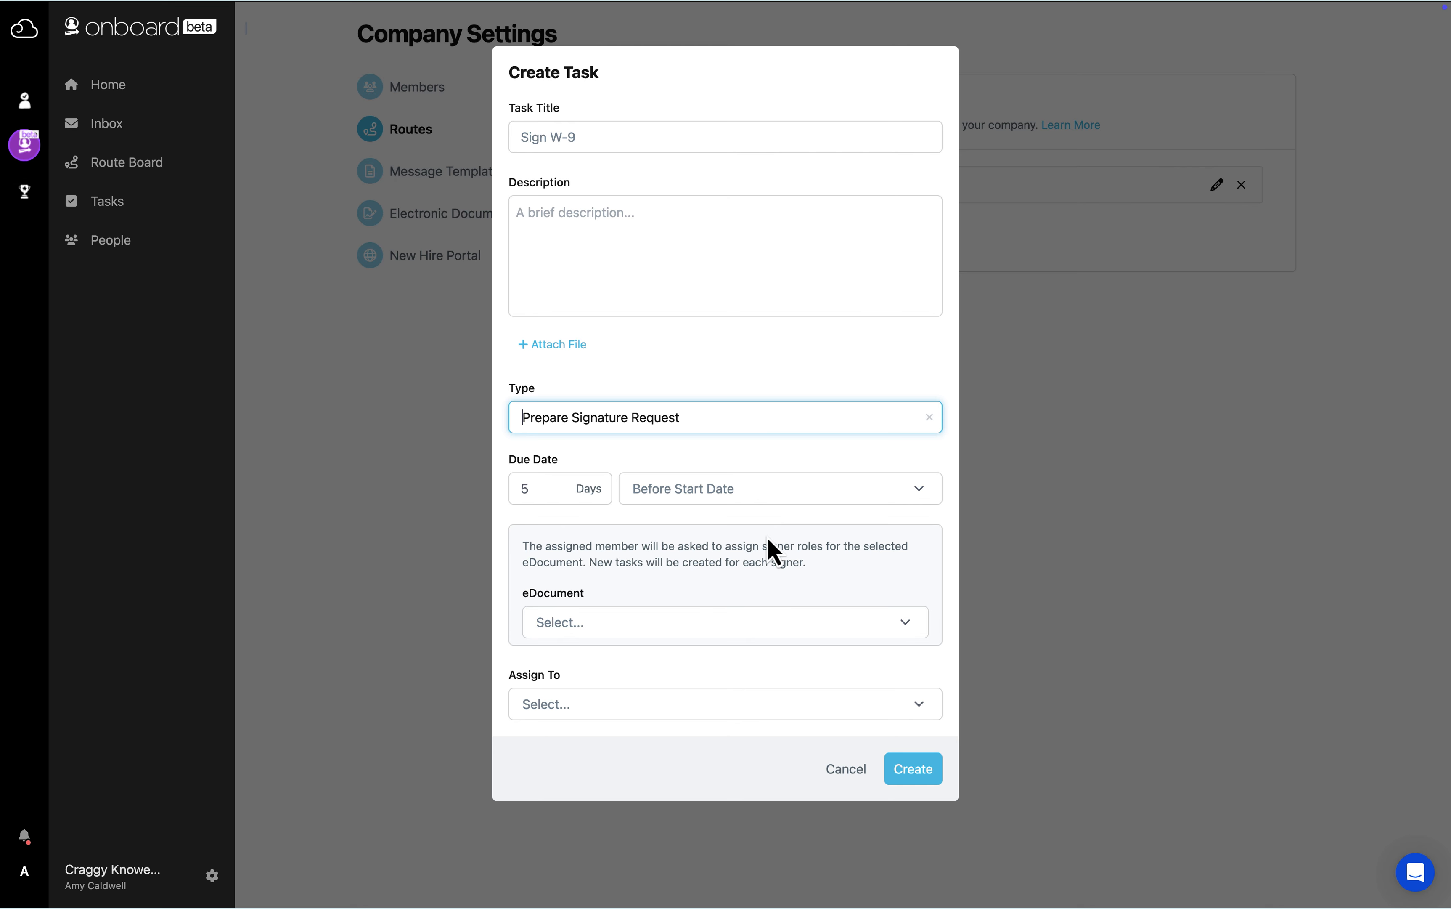
pyautogui.click(764, 417)
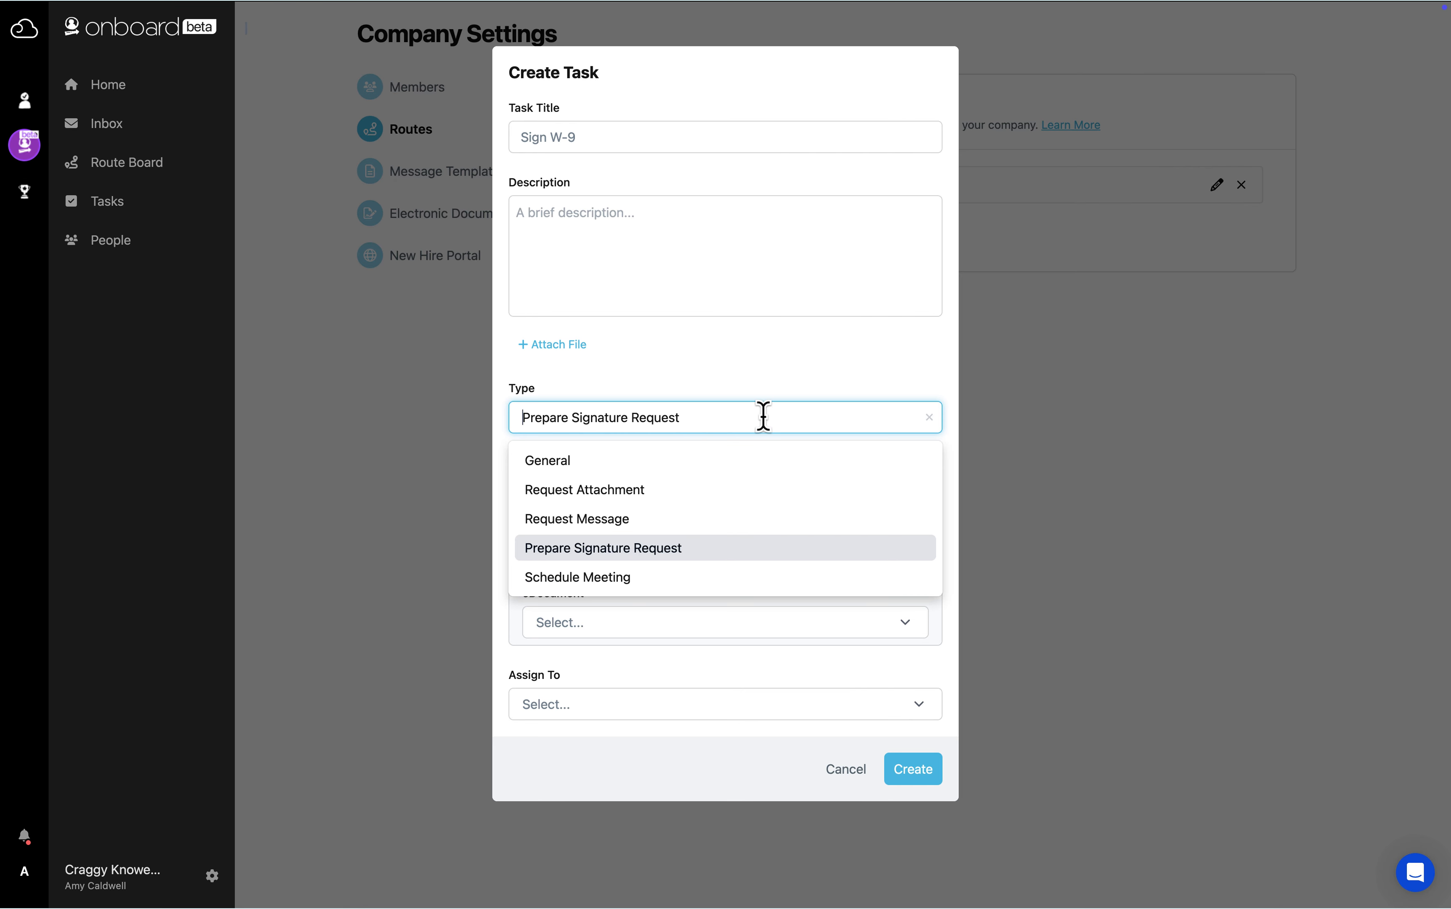
pyautogui.click(742, 578)
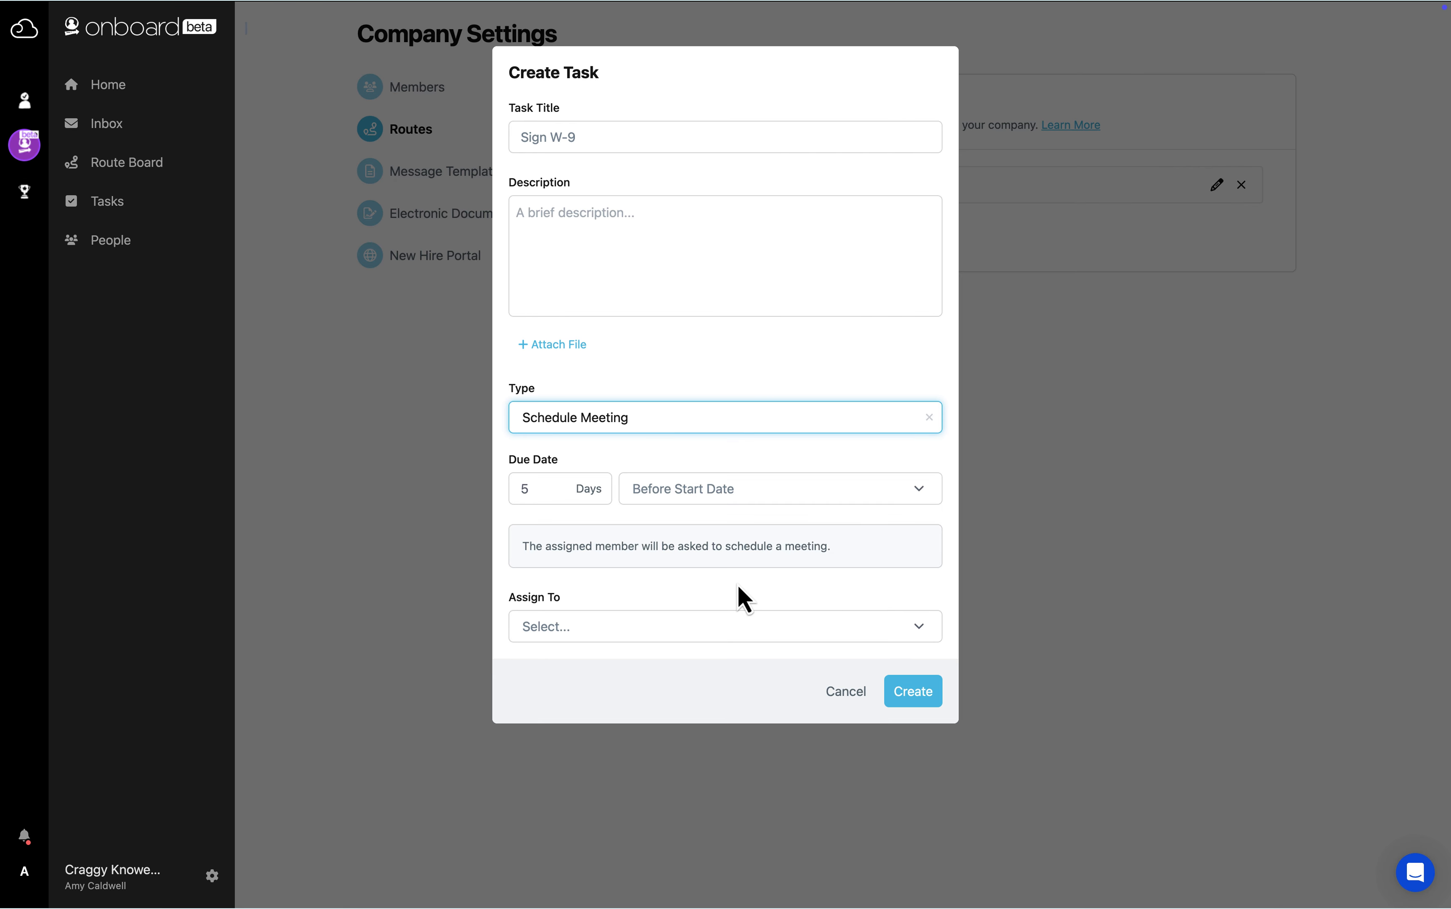
# - Make it a General task titled "Send Welcome Package" with the description "Send welcome pack to home address on file"
pyautogui.click(742, 415)
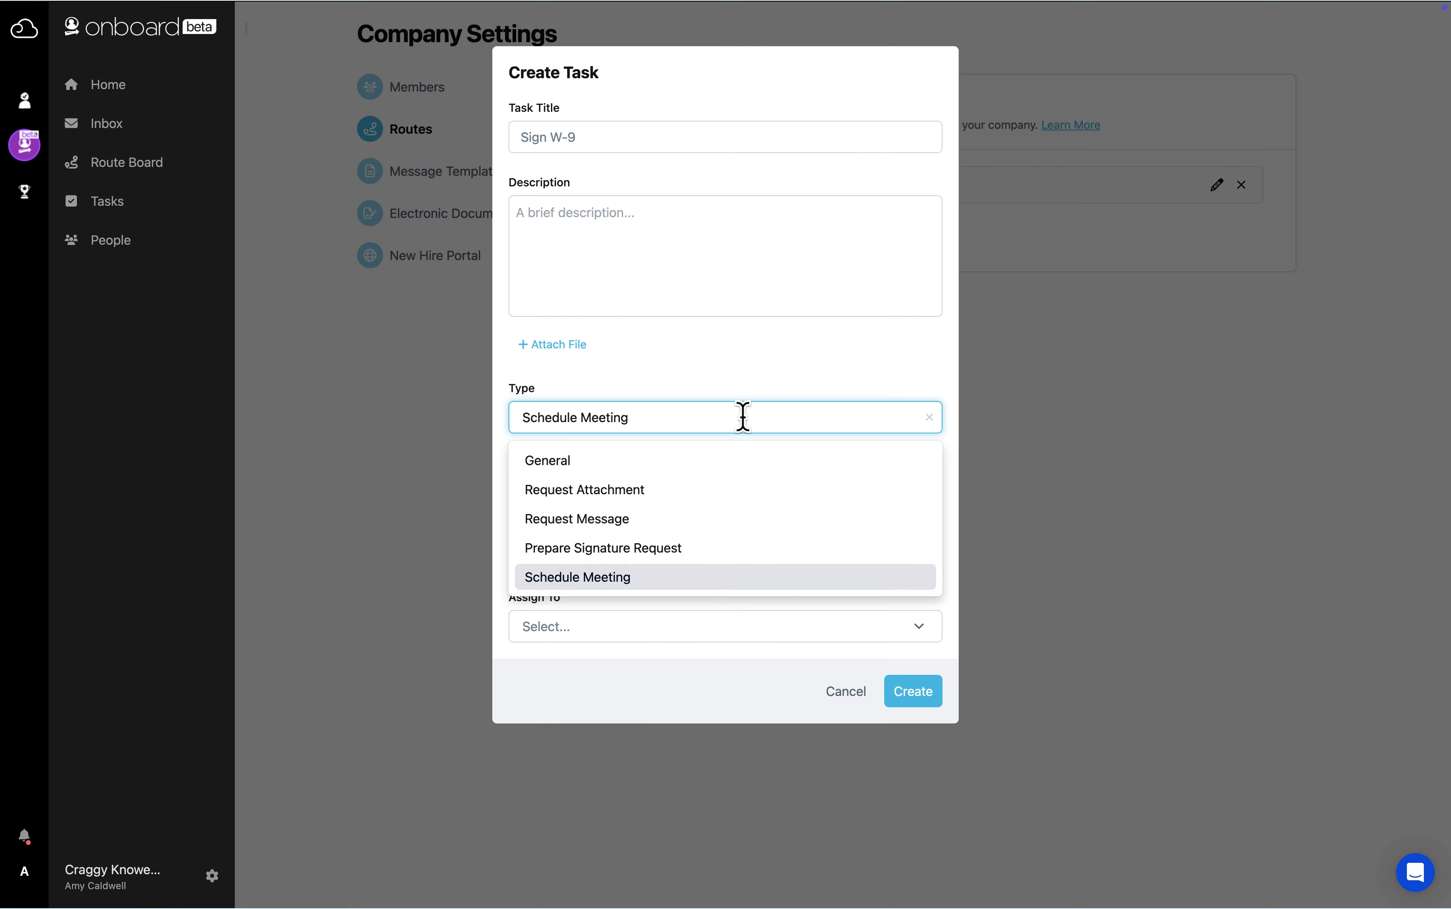
pyautogui.click(721, 461)
pyautogui.click(638, 133)
pyautogui.write('Send')
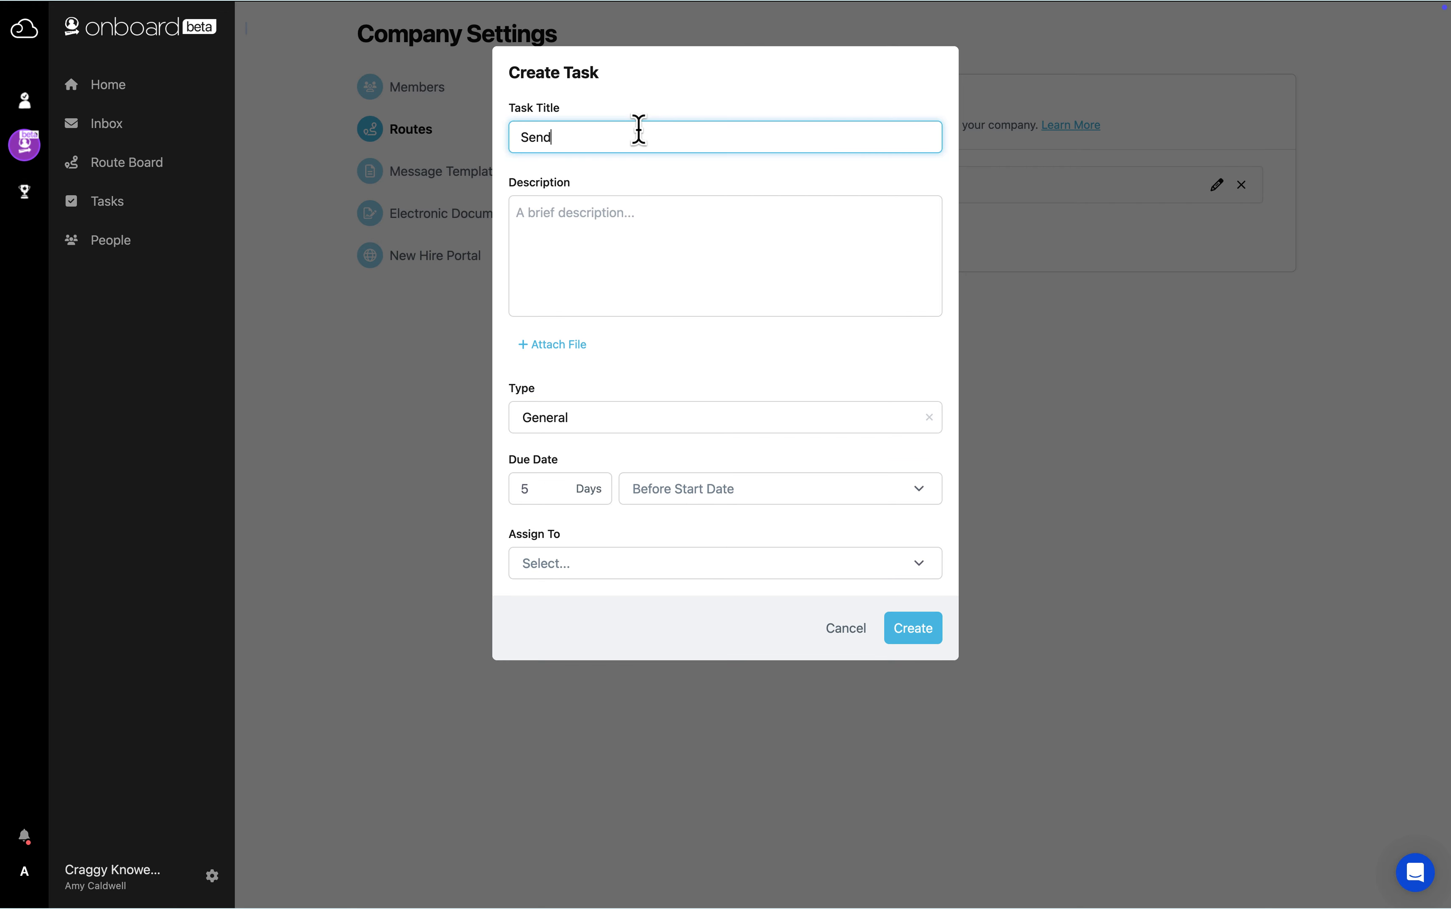
pyautogui.write(' Welcome Package')
pyautogui.press('Tab')
pyautogui.write('Se')
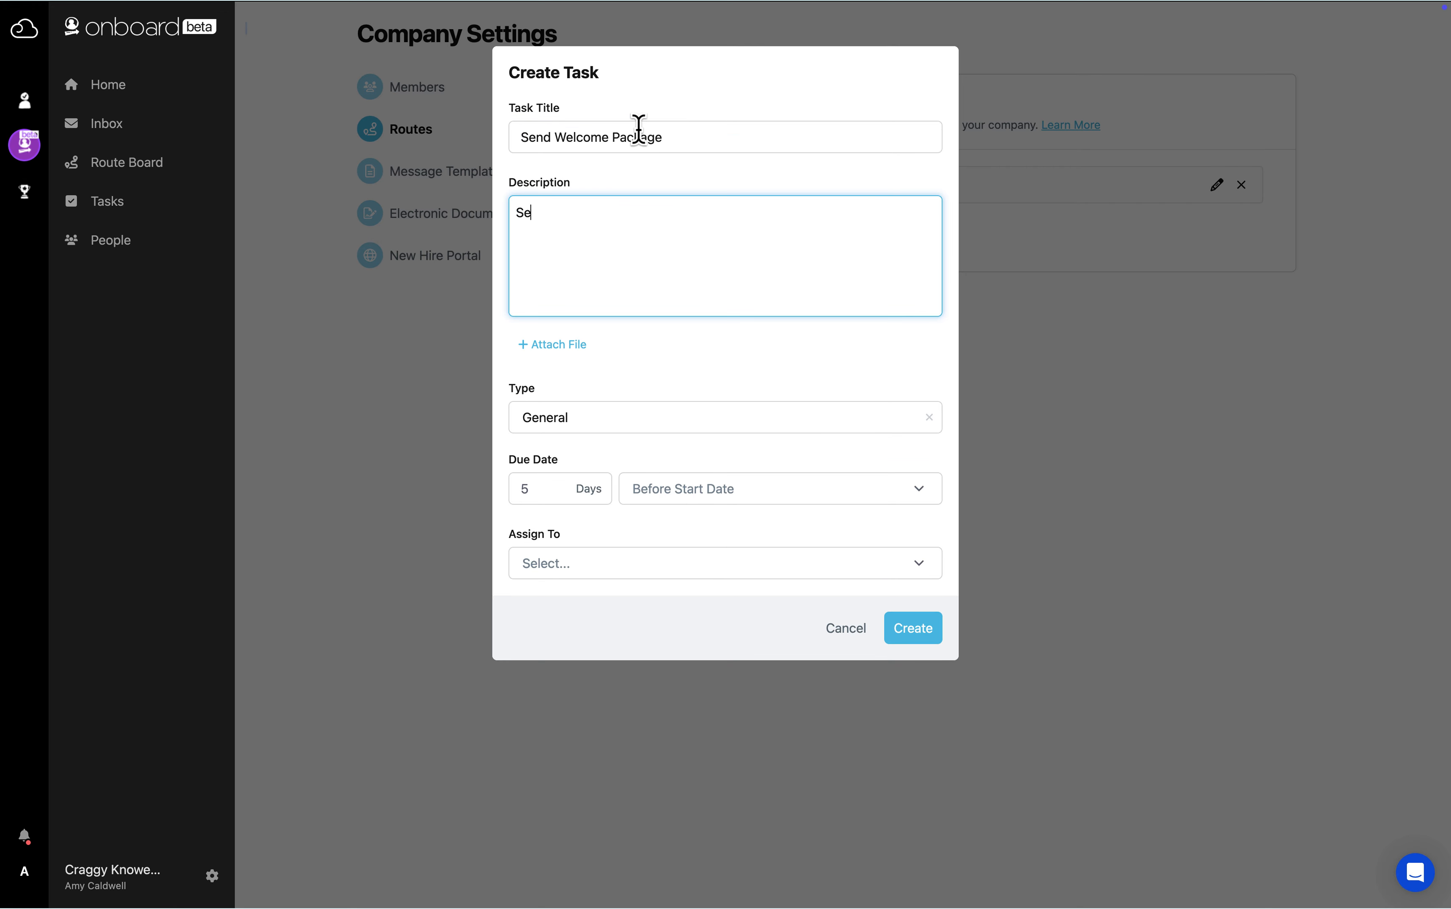
pyautogui.write('nd welcome pack to home address on file')
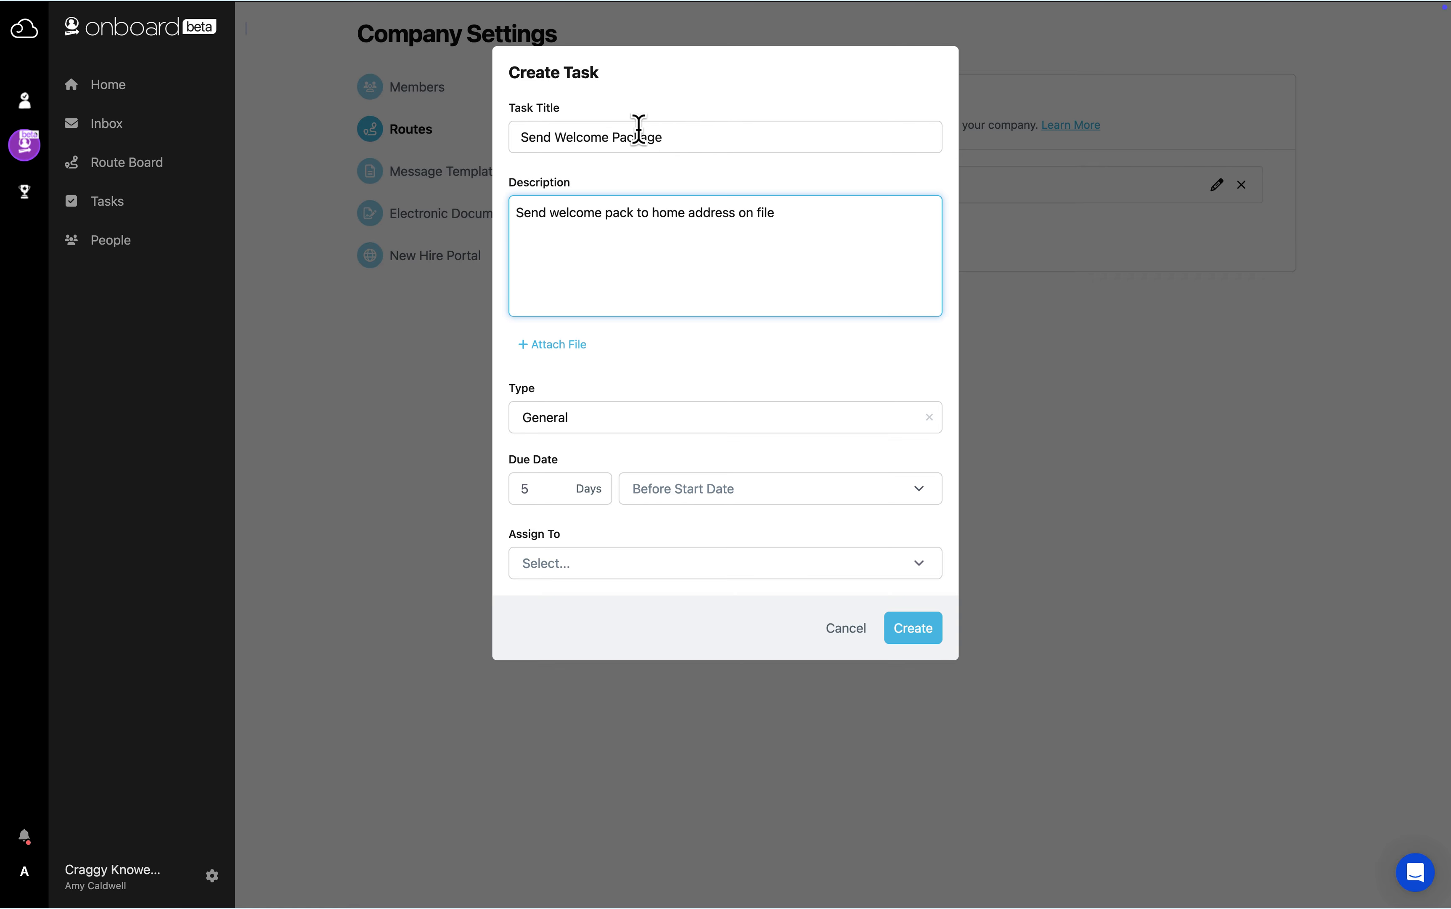
# - Set the task's due date to 2 days After Start Date, assign it to the Manager role, and create it
pyautogui.click(559, 494)
pyautogui.write('2')
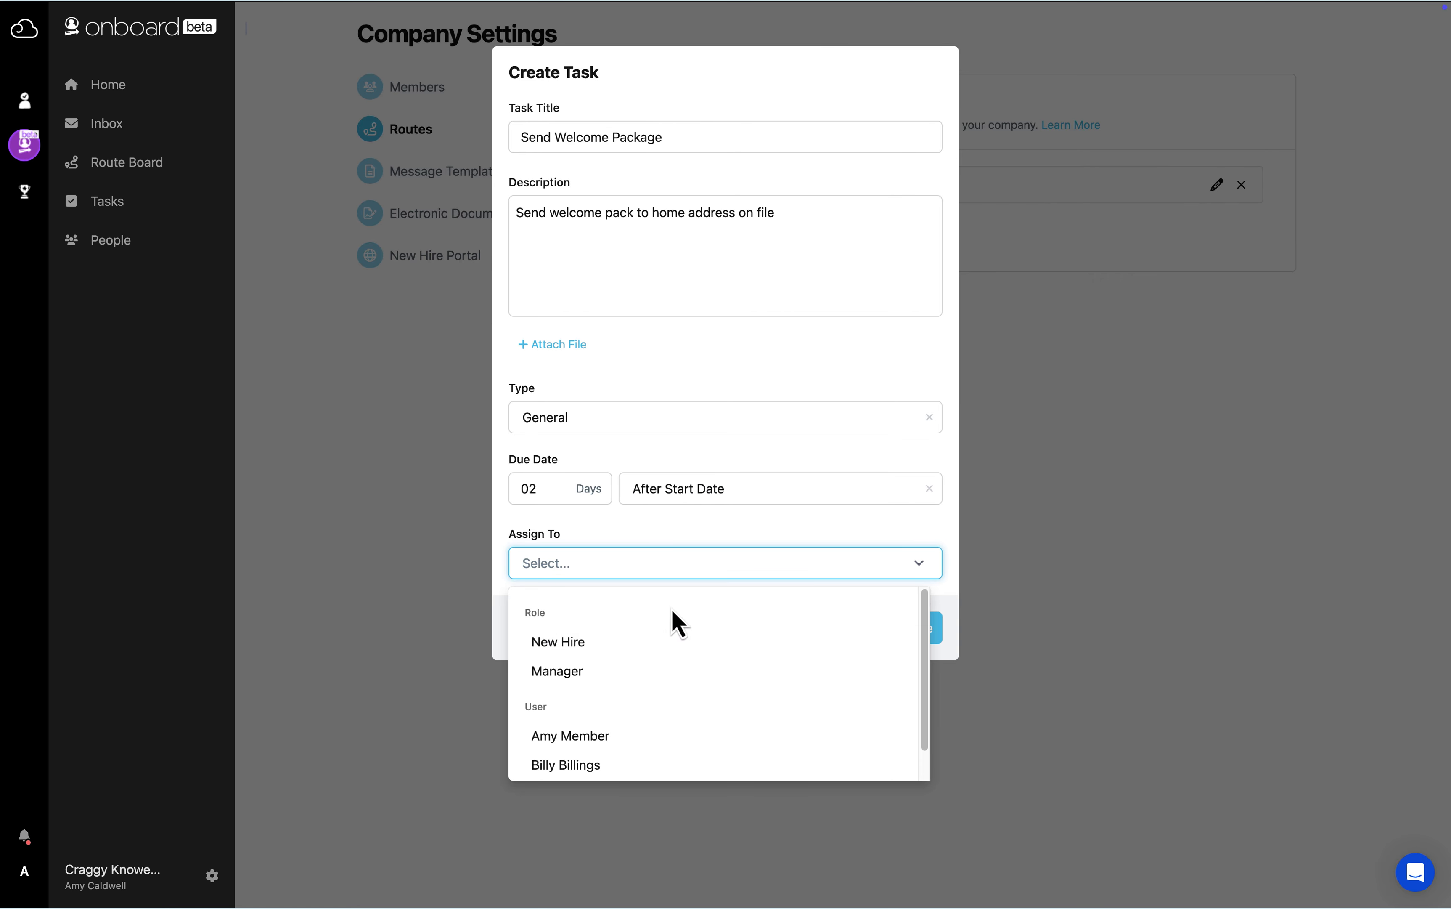
pyautogui.click(671, 669)
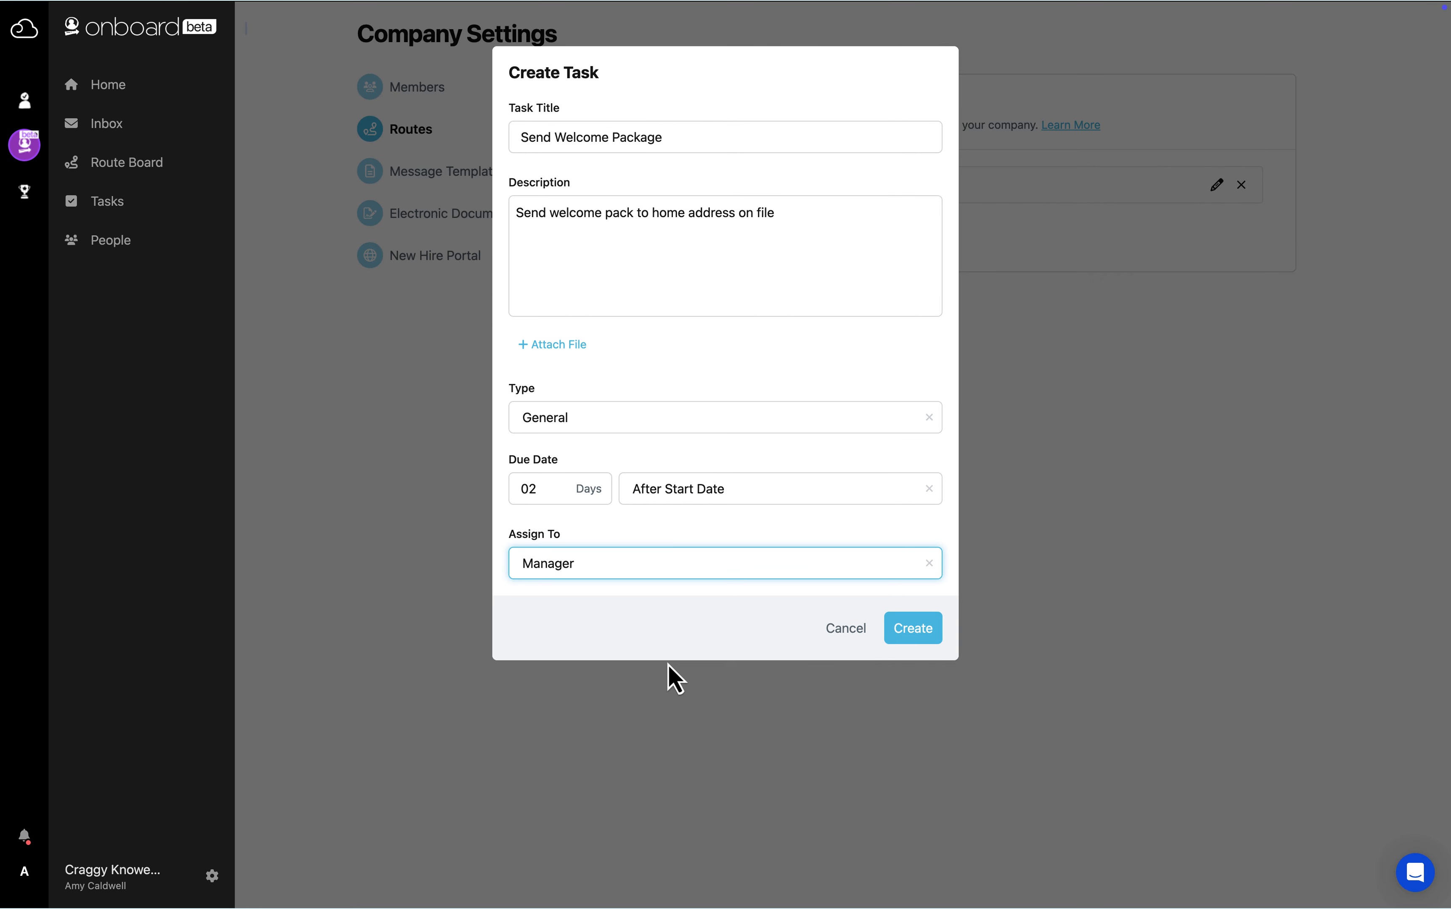
pyautogui.click(914, 628)
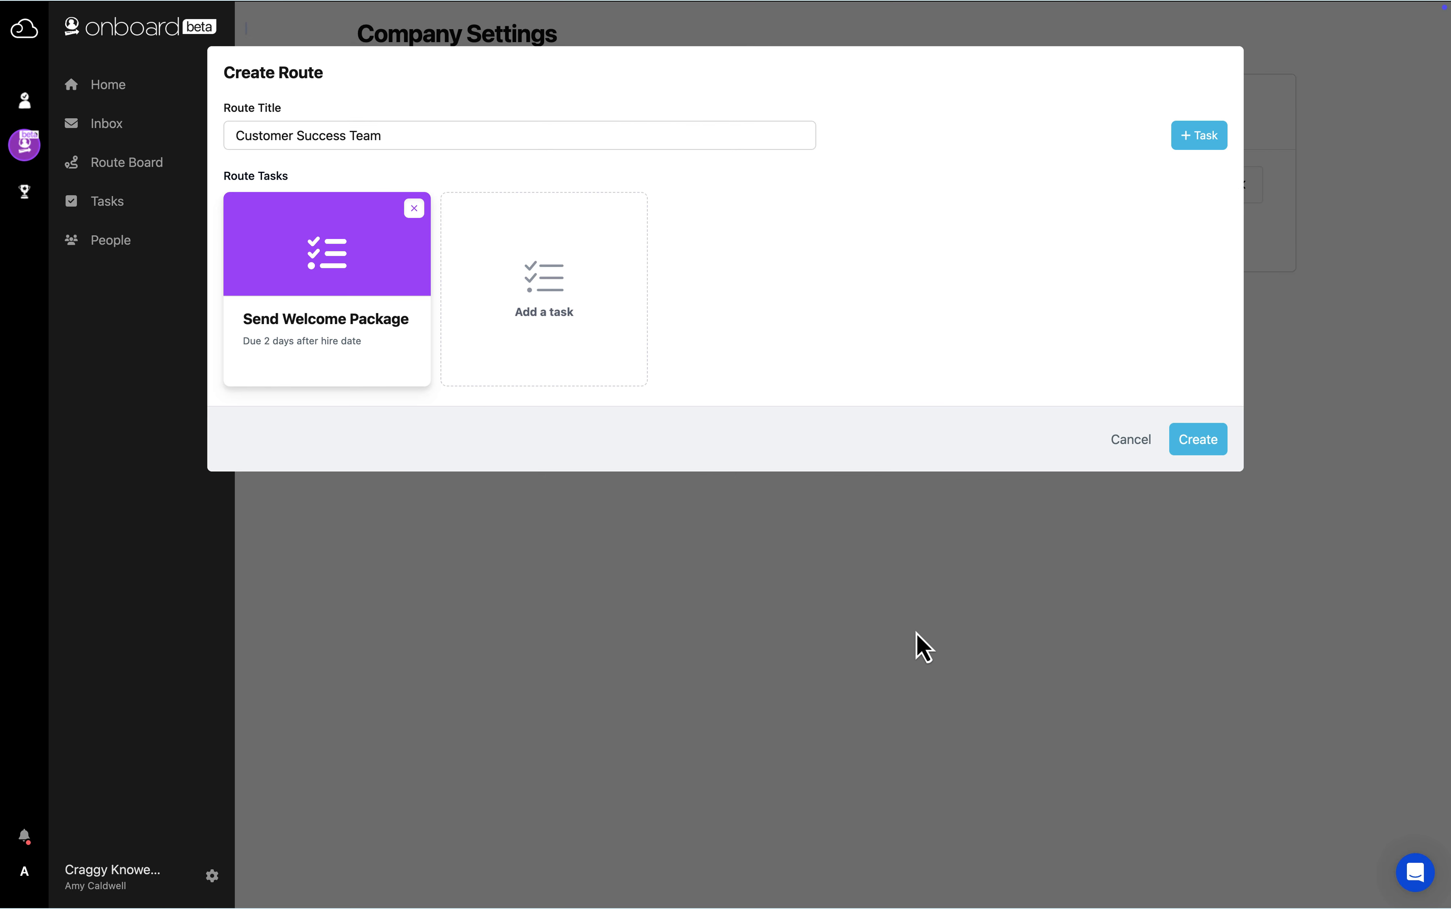
# - Add a Request Attachment task "Send ID Docs", described "Please submit your proof of identity", due 1 day After Start Date and assigned to New Hire
pyautogui.click(544, 310)
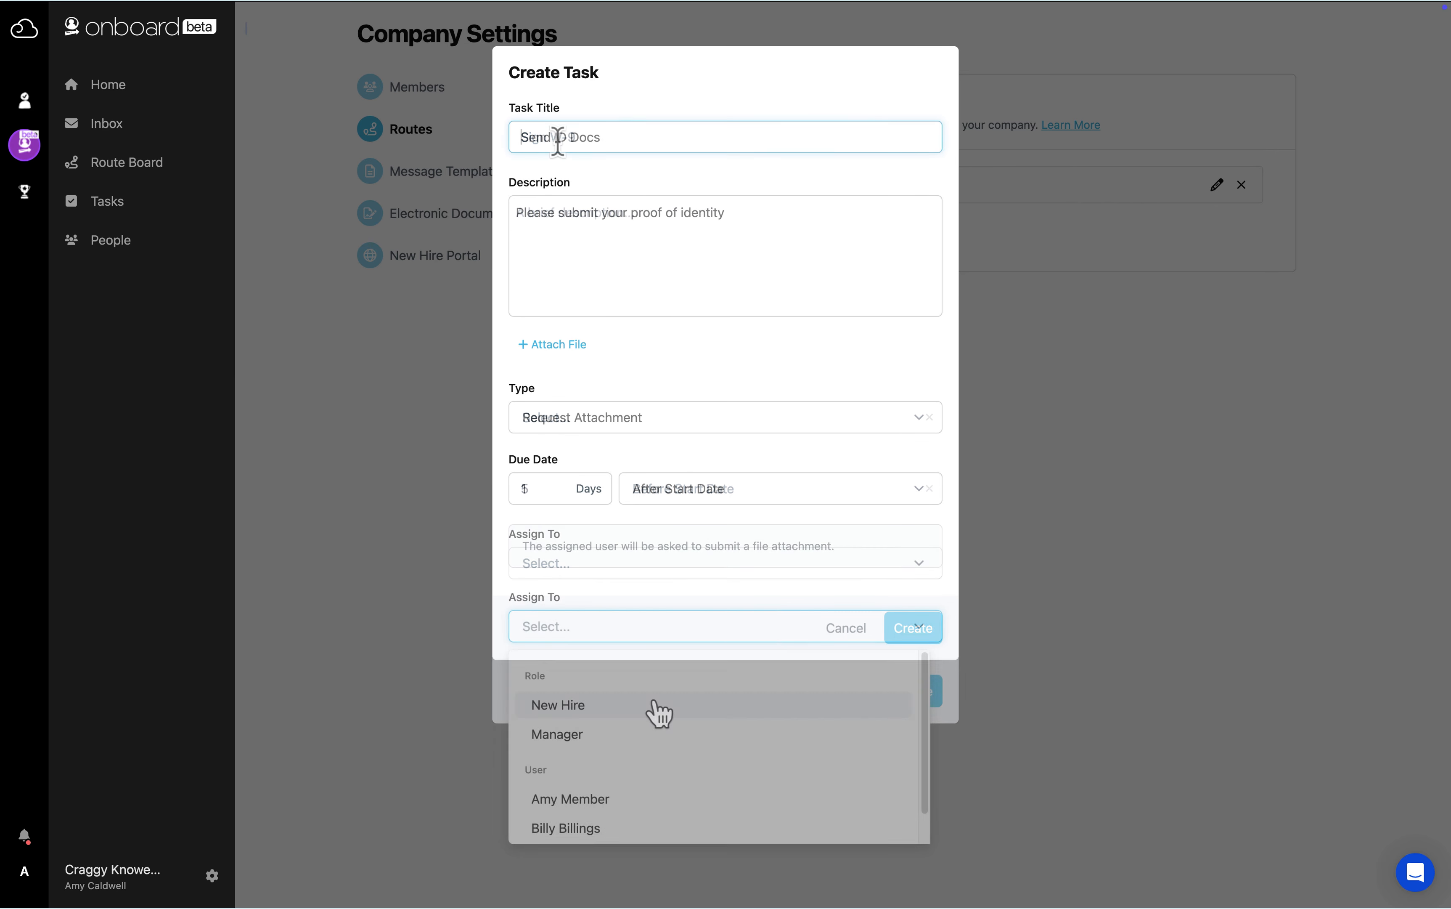
pyautogui.click(661, 704)
pyautogui.click(914, 690)
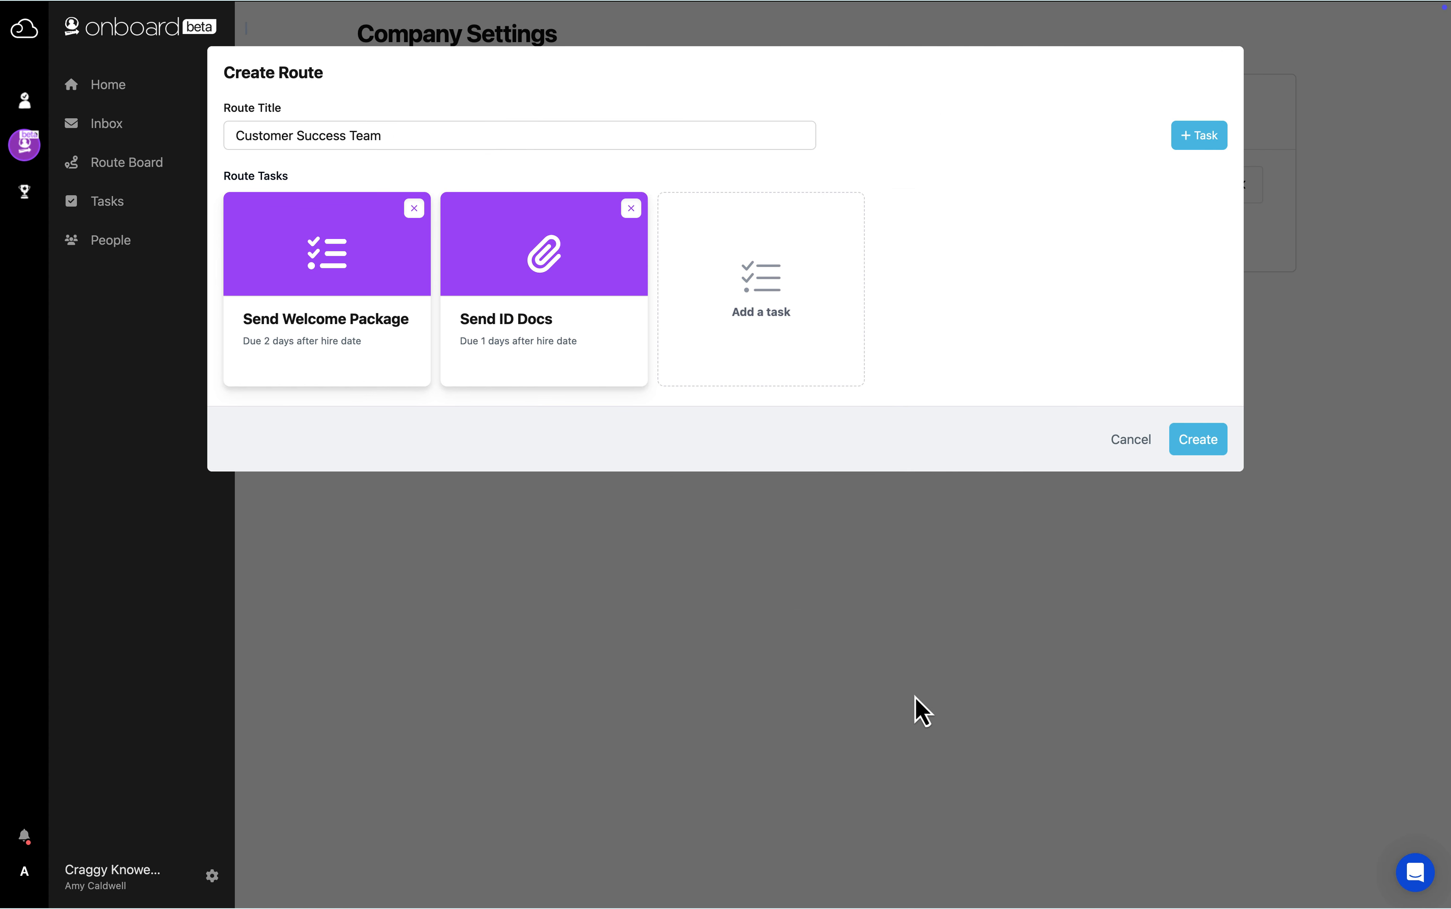
# - Move the Send ID Docs task ahead of Send Welcome Package and create the route
pyautogui.moveTo(590, 310); pyautogui.dragTo(362, 293)
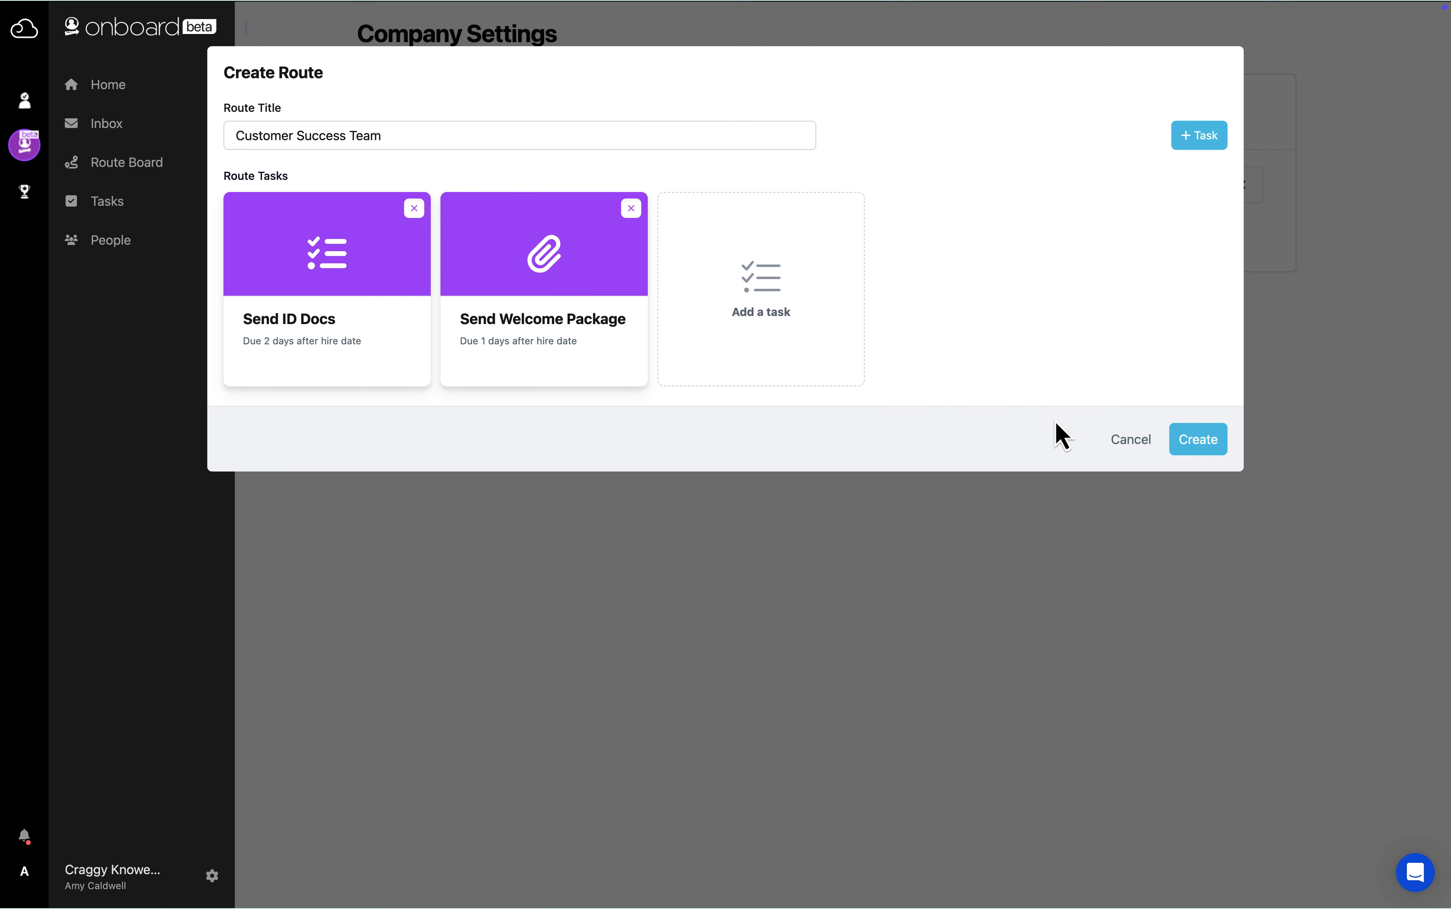
pyautogui.click(1188, 448)
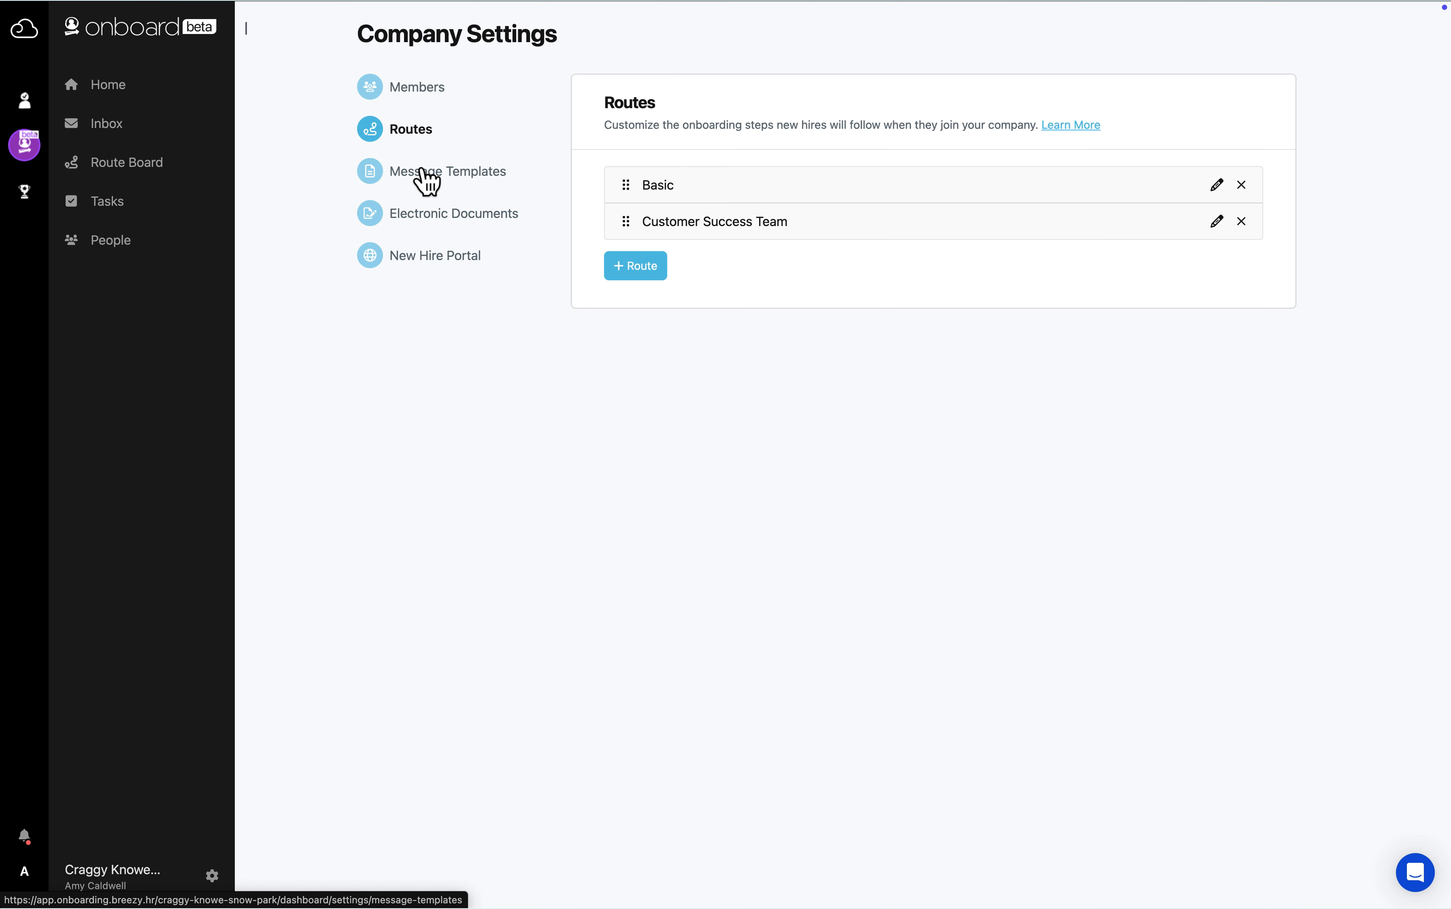
# - Review the Message Templates settings down to the body of the New Hire Invite Email
pyautogui.click(428, 181)
pyautogui.scroll(-3, 777, 291)
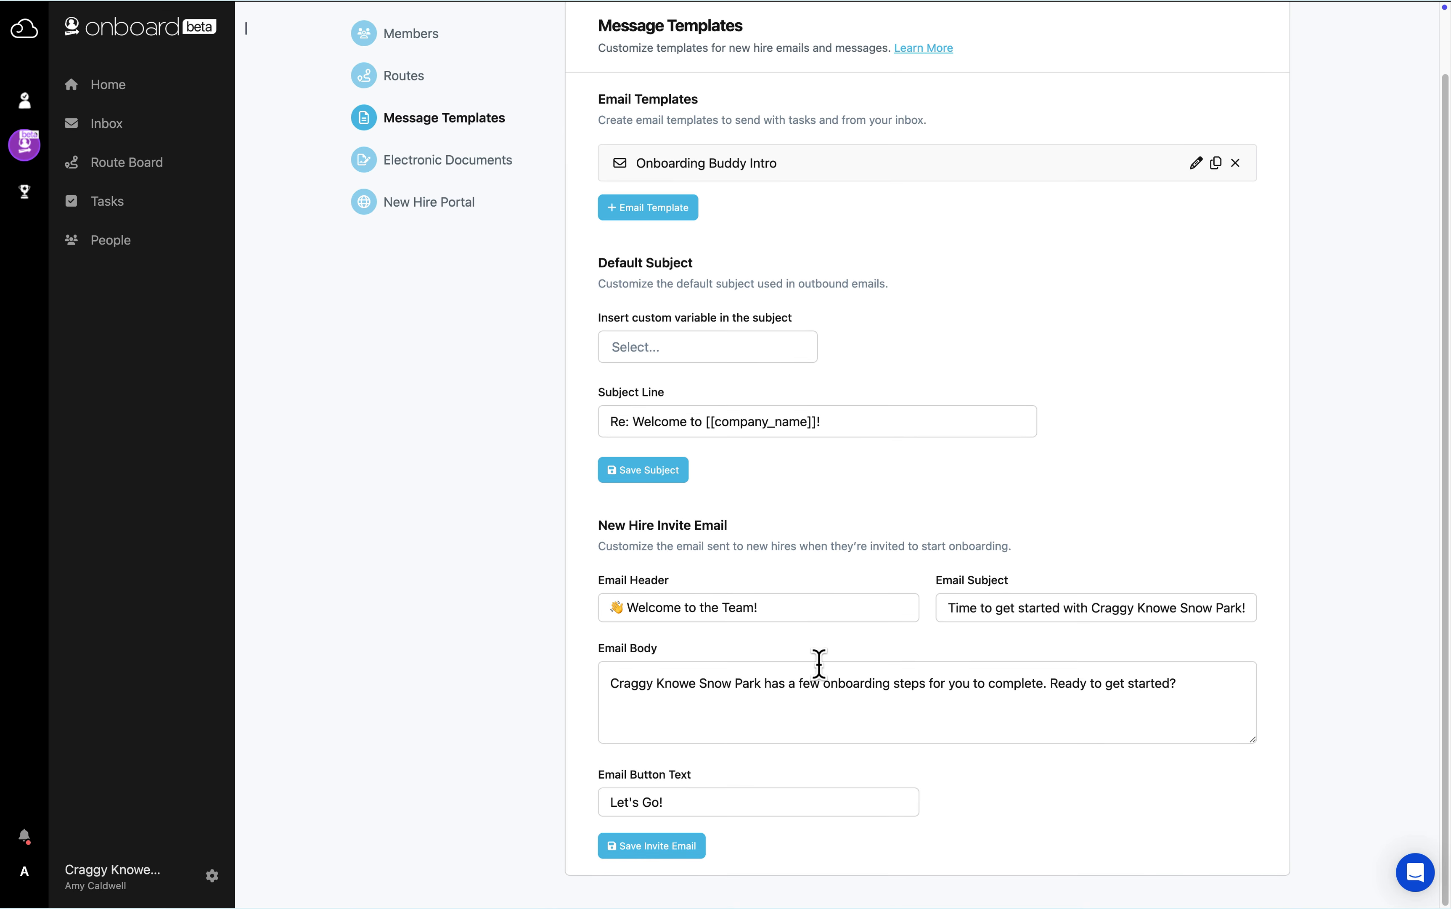
pyautogui.click(817, 703)
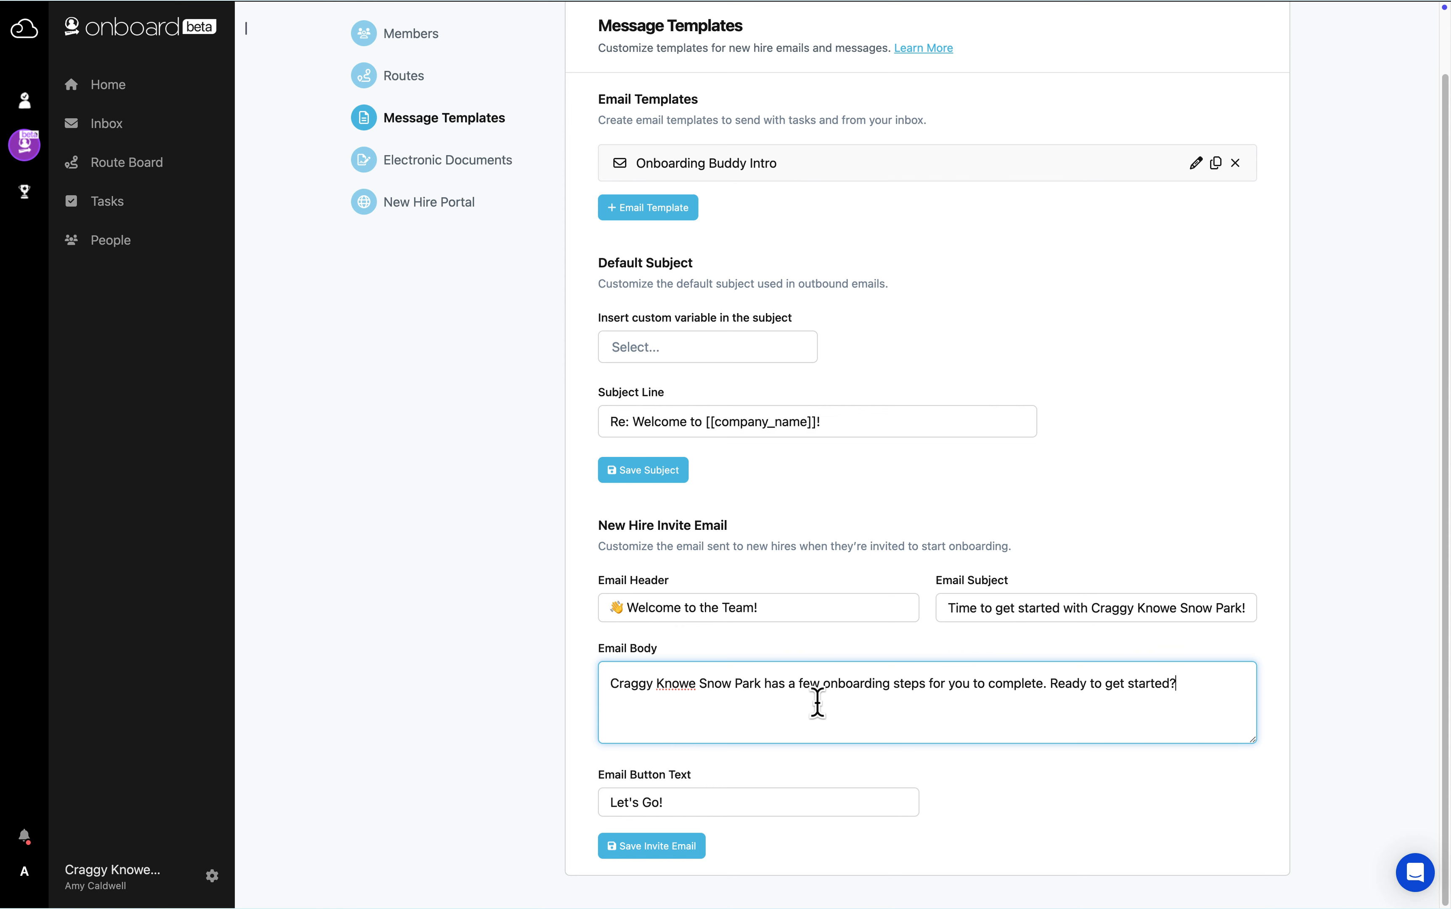
# - Open the Basic NDA template from Electronic Documents for configuration and examine the signature fields on its second page
pyautogui.click(447, 160)
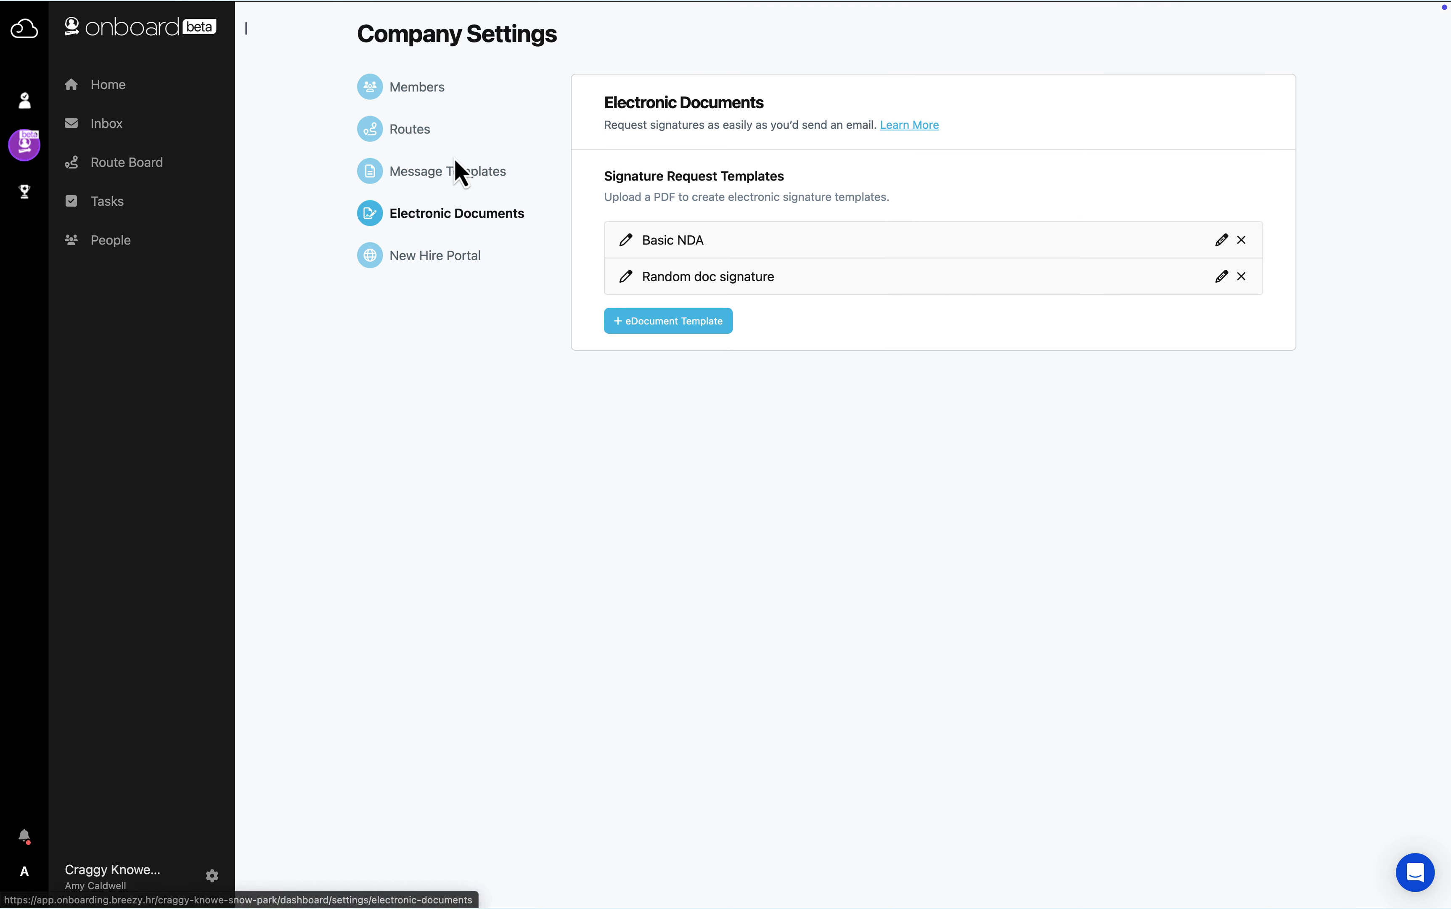
pyautogui.click(1223, 240)
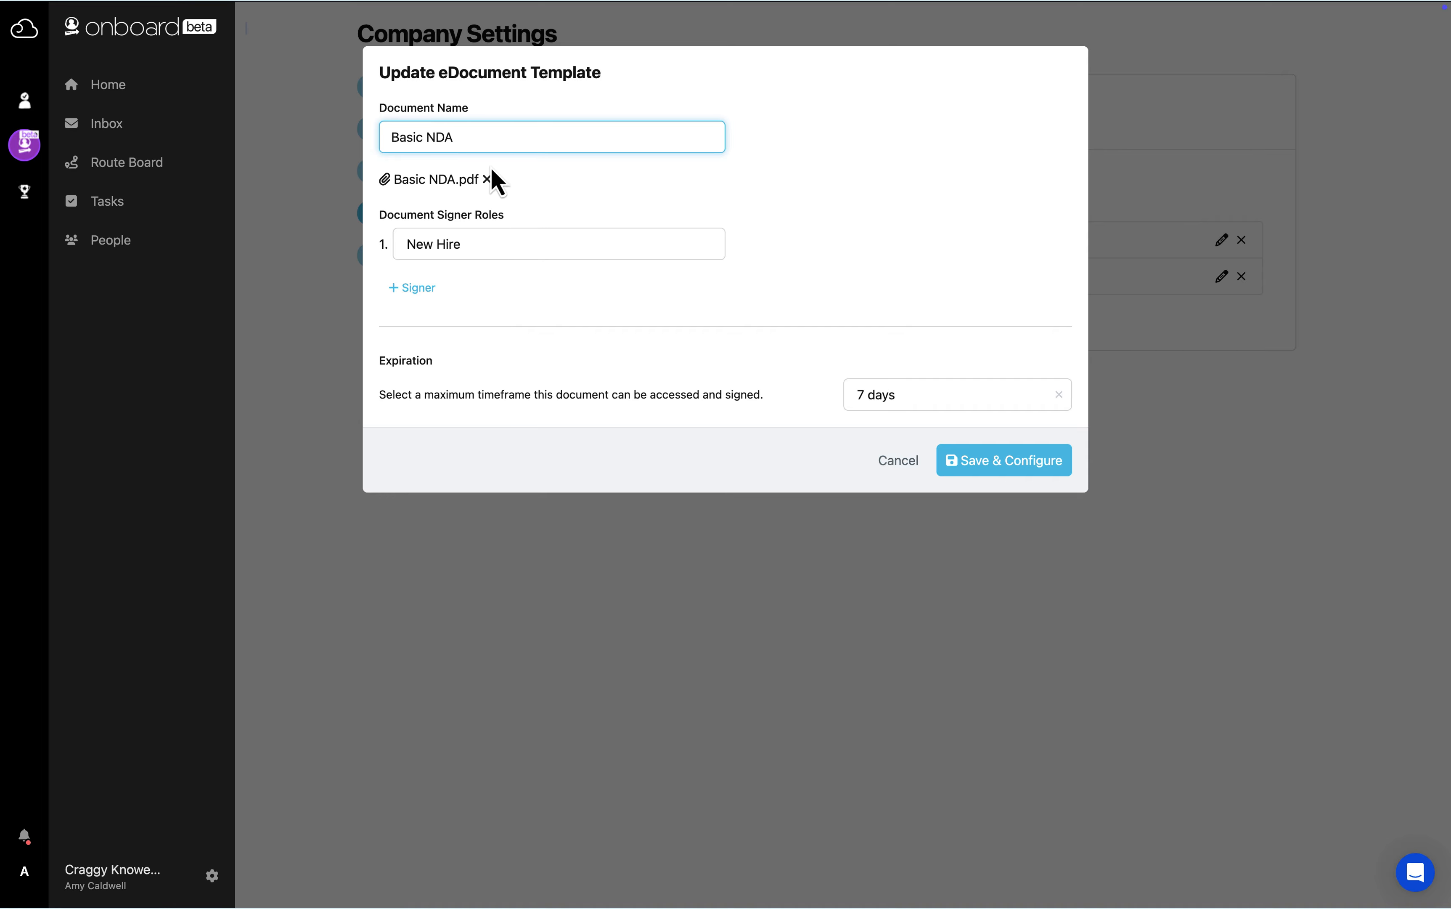
pyautogui.click(980, 464)
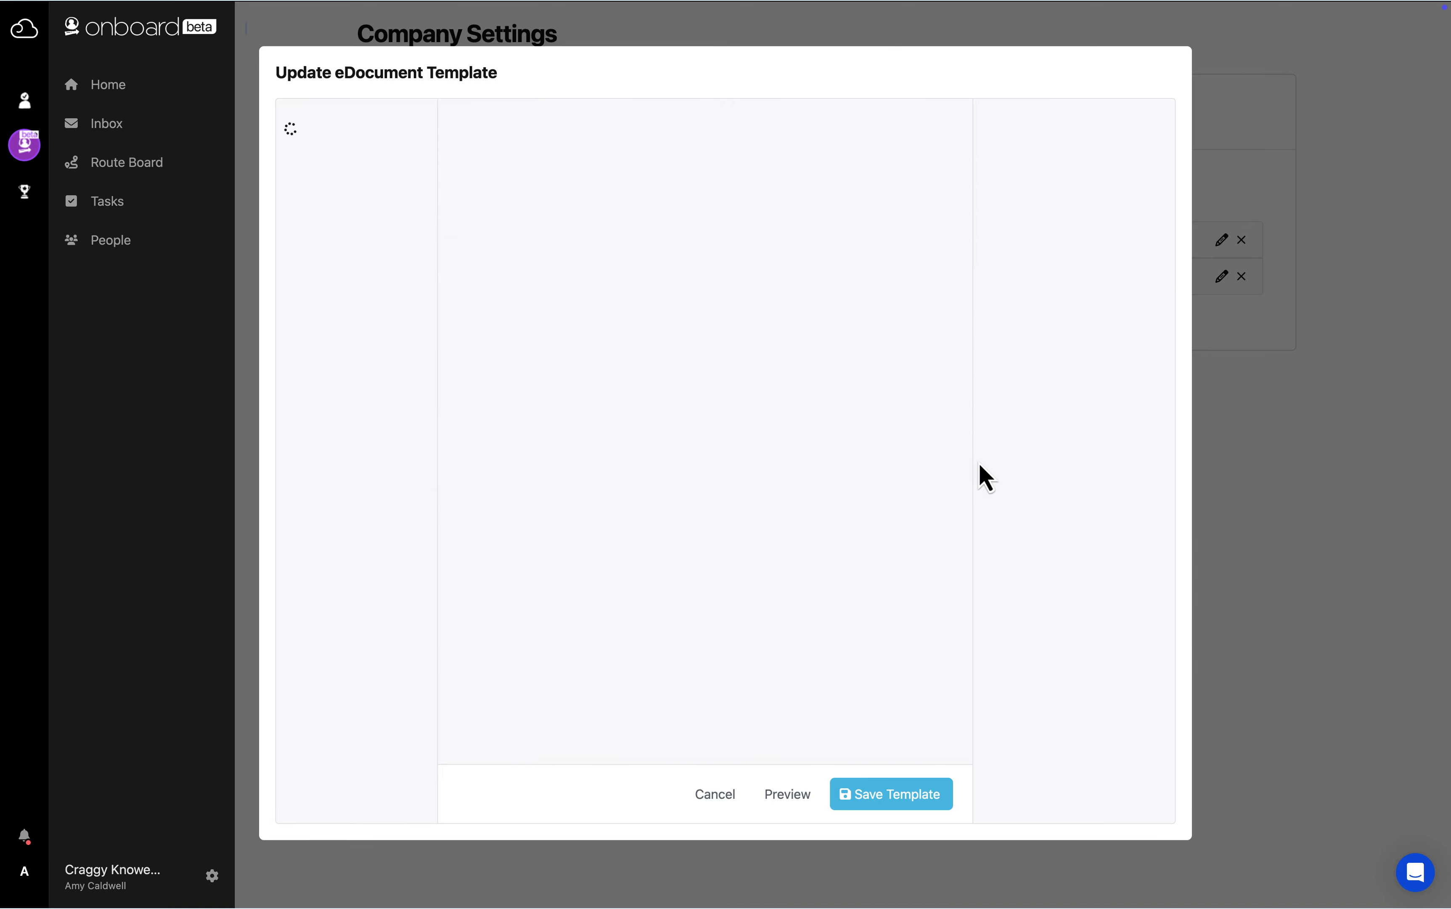
pyautogui.scroll(-15, 826, 477)
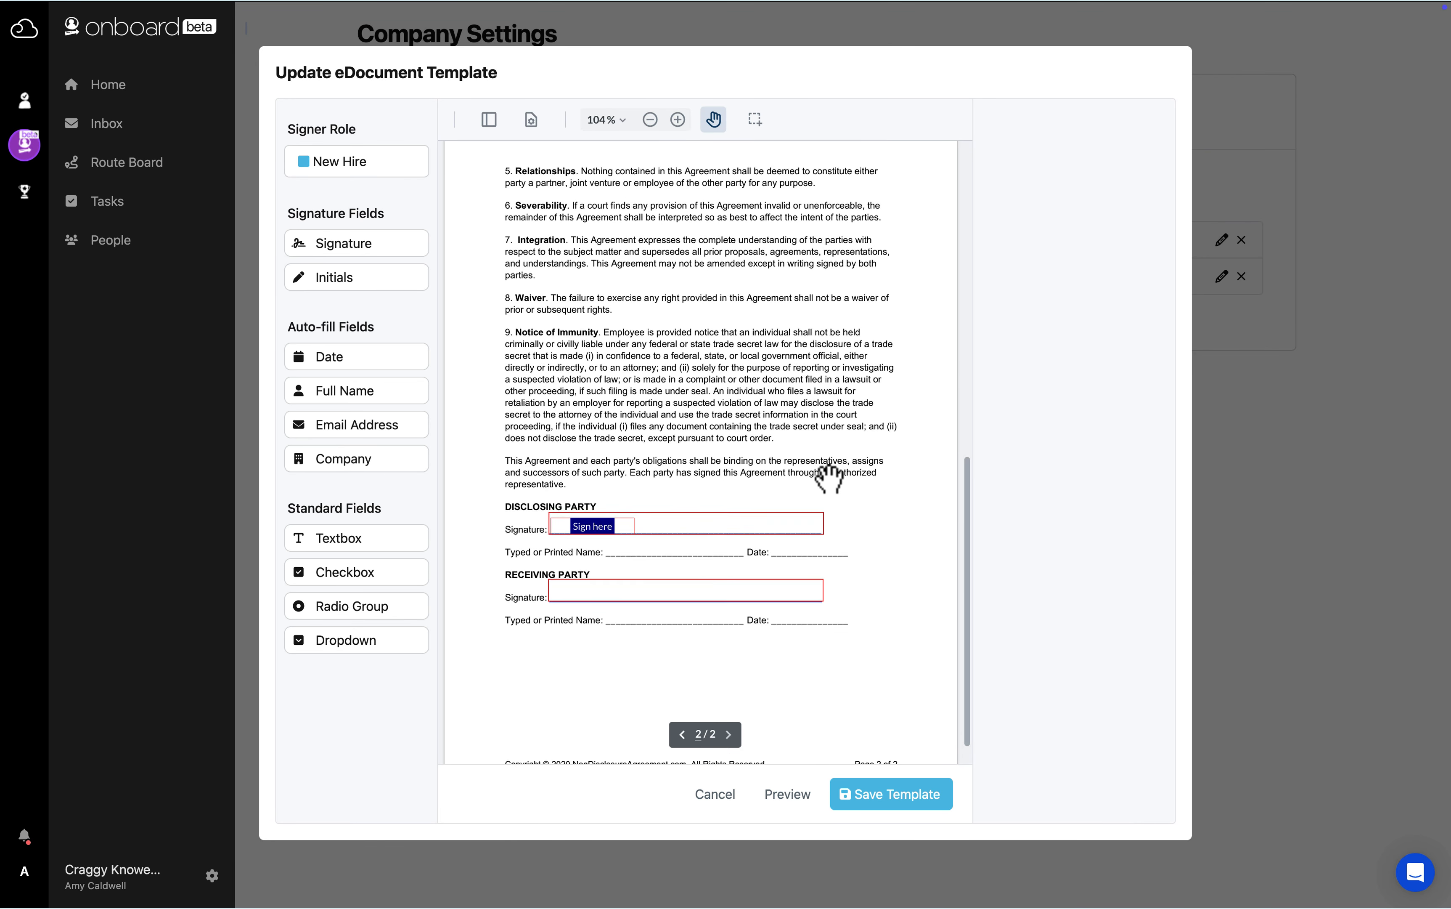
# - Save the Basic NDA template
pyautogui.click(895, 794)
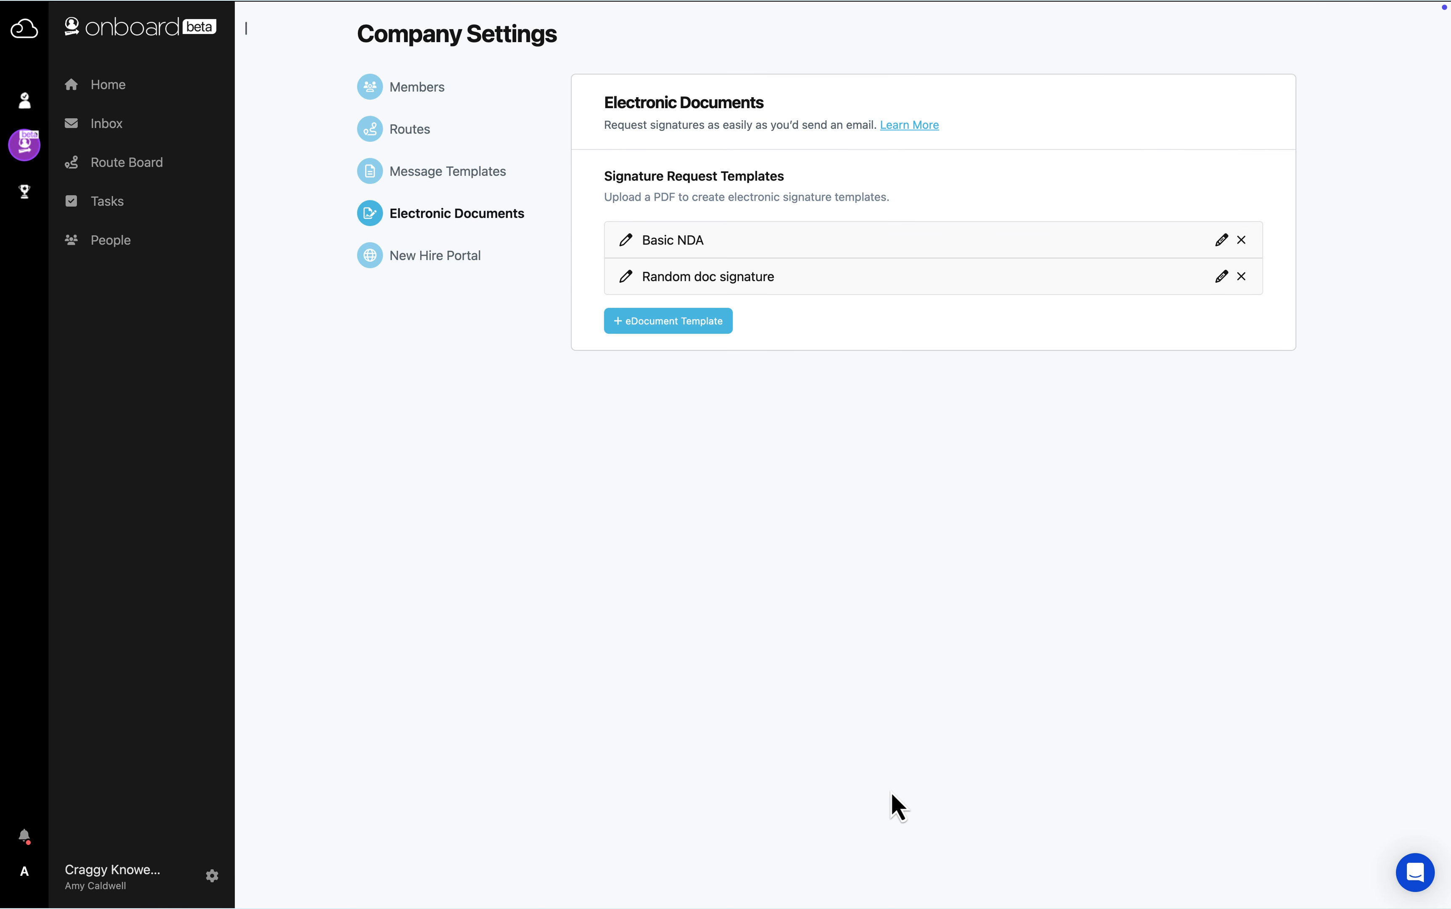
# - Review the New Hire Portal settings down to the Quotes section, preview the welcome screen and leave the preview
pyautogui.click(400, 262)
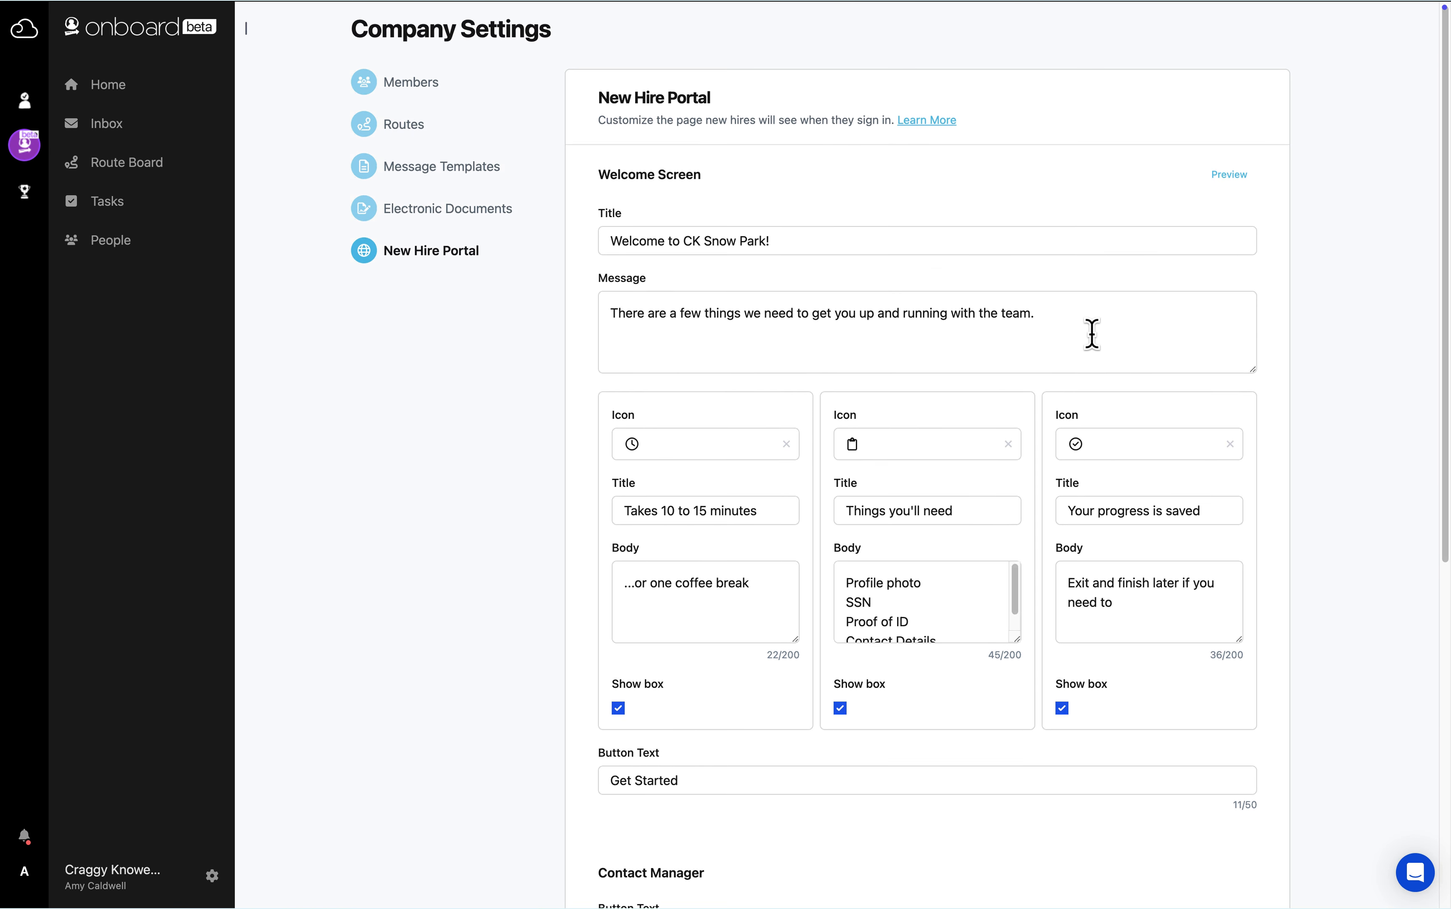
pyautogui.scroll(-5, 1092, 333)
pyautogui.scroll(-2, 1092, 334)
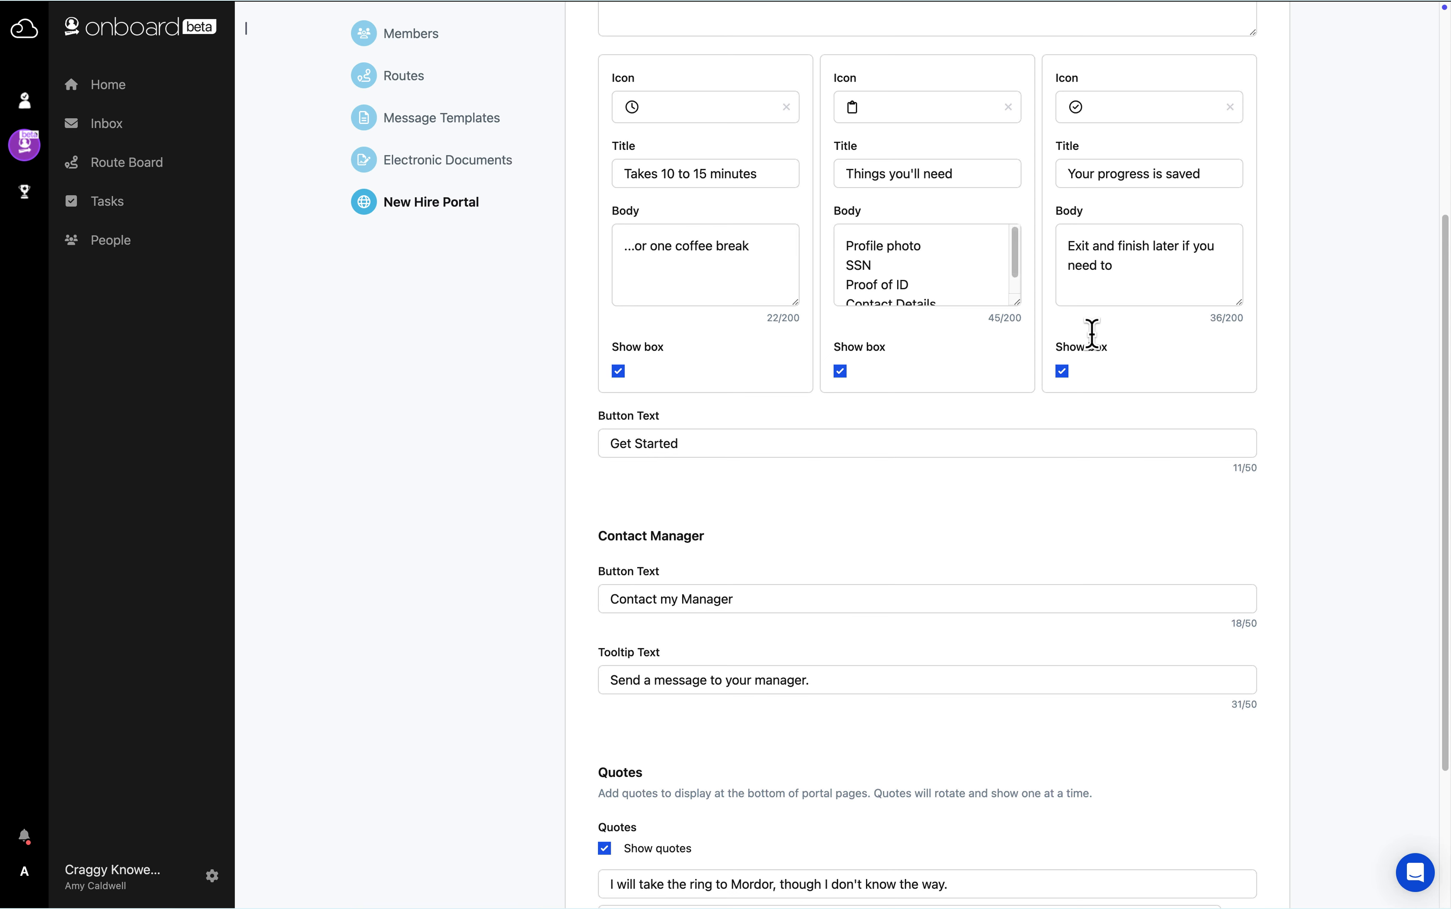
pyautogui.scroll(5, 1093, 336)
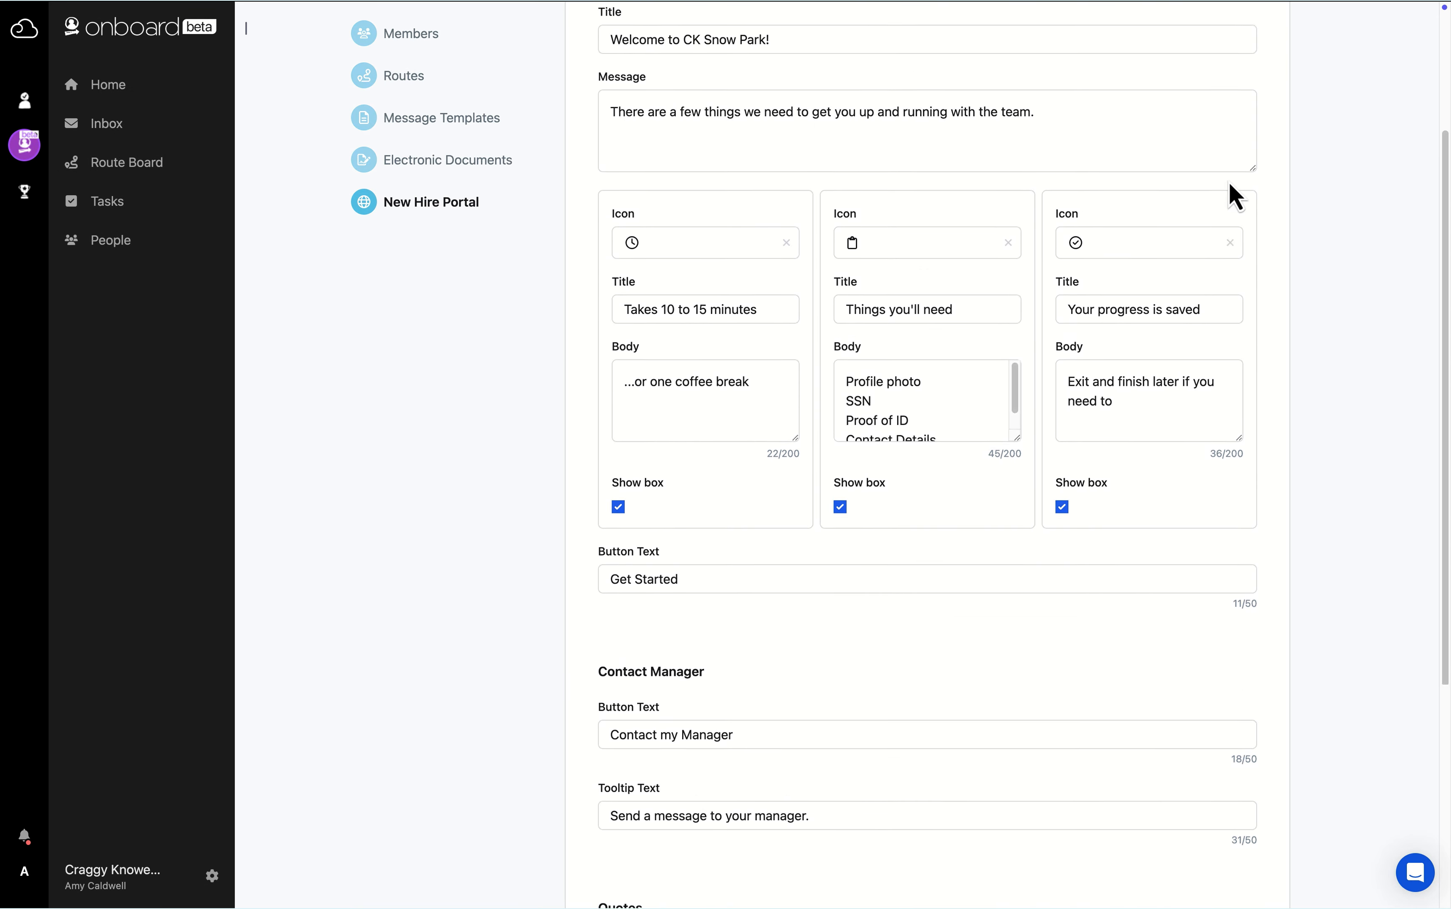
pyautogui.scroll(2, 1234, 196)
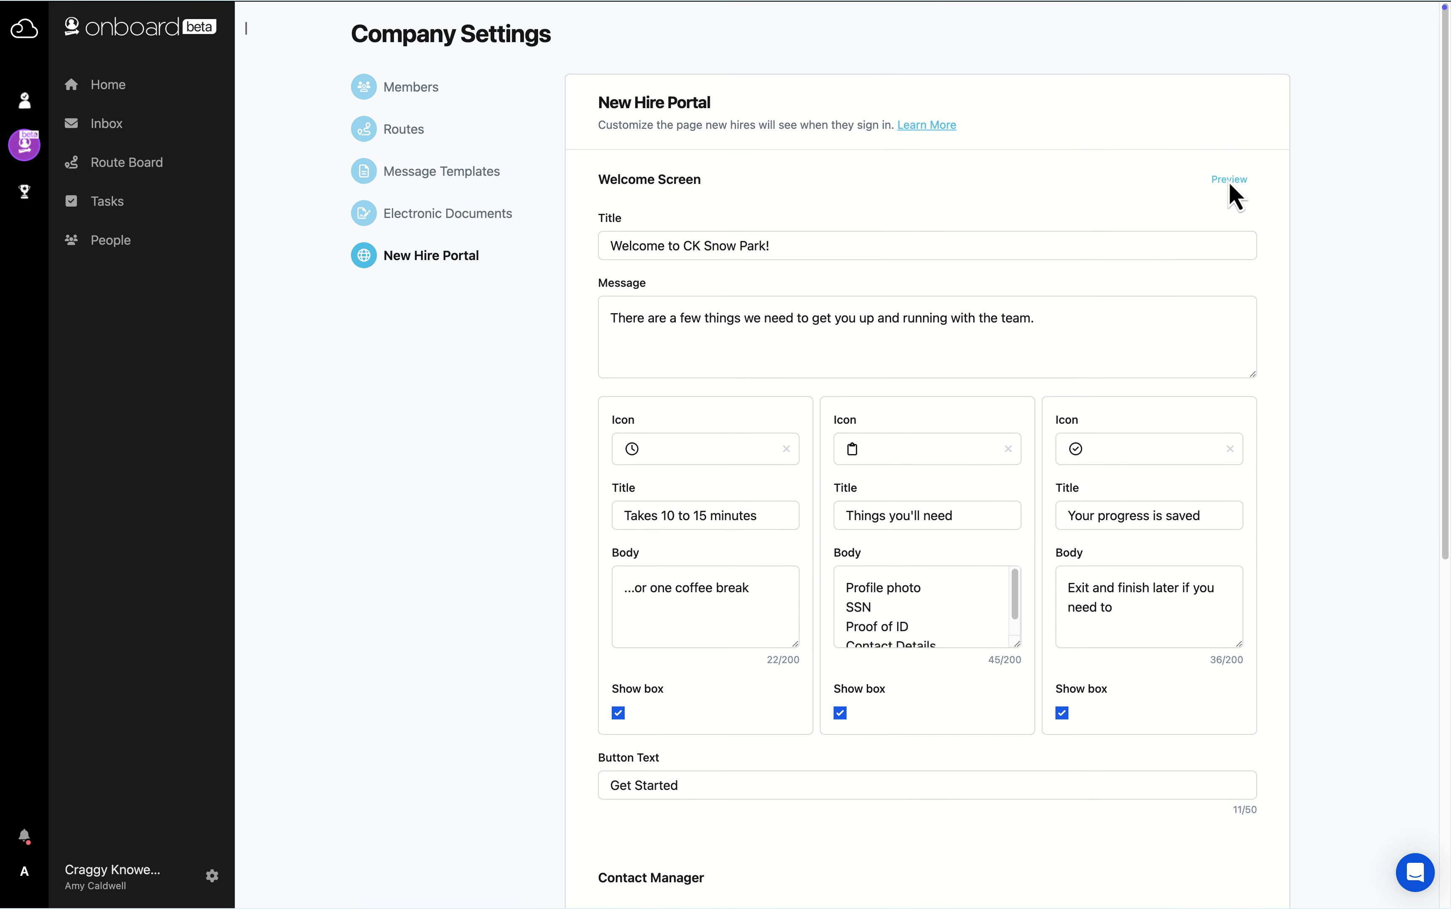
pyautogui.click(1230, 181)
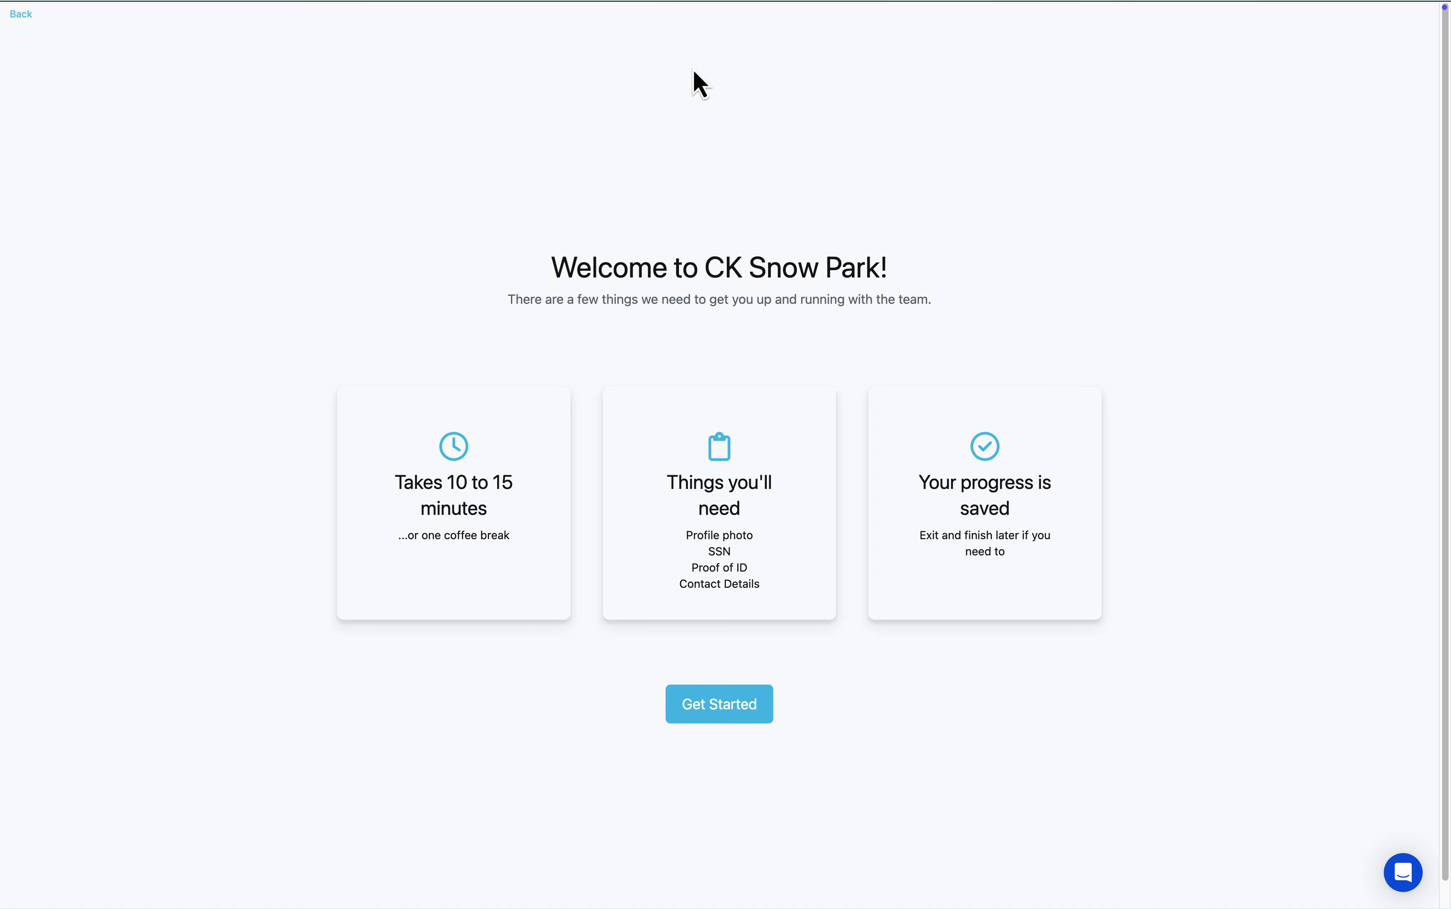
pyautogui.click(21, 16)
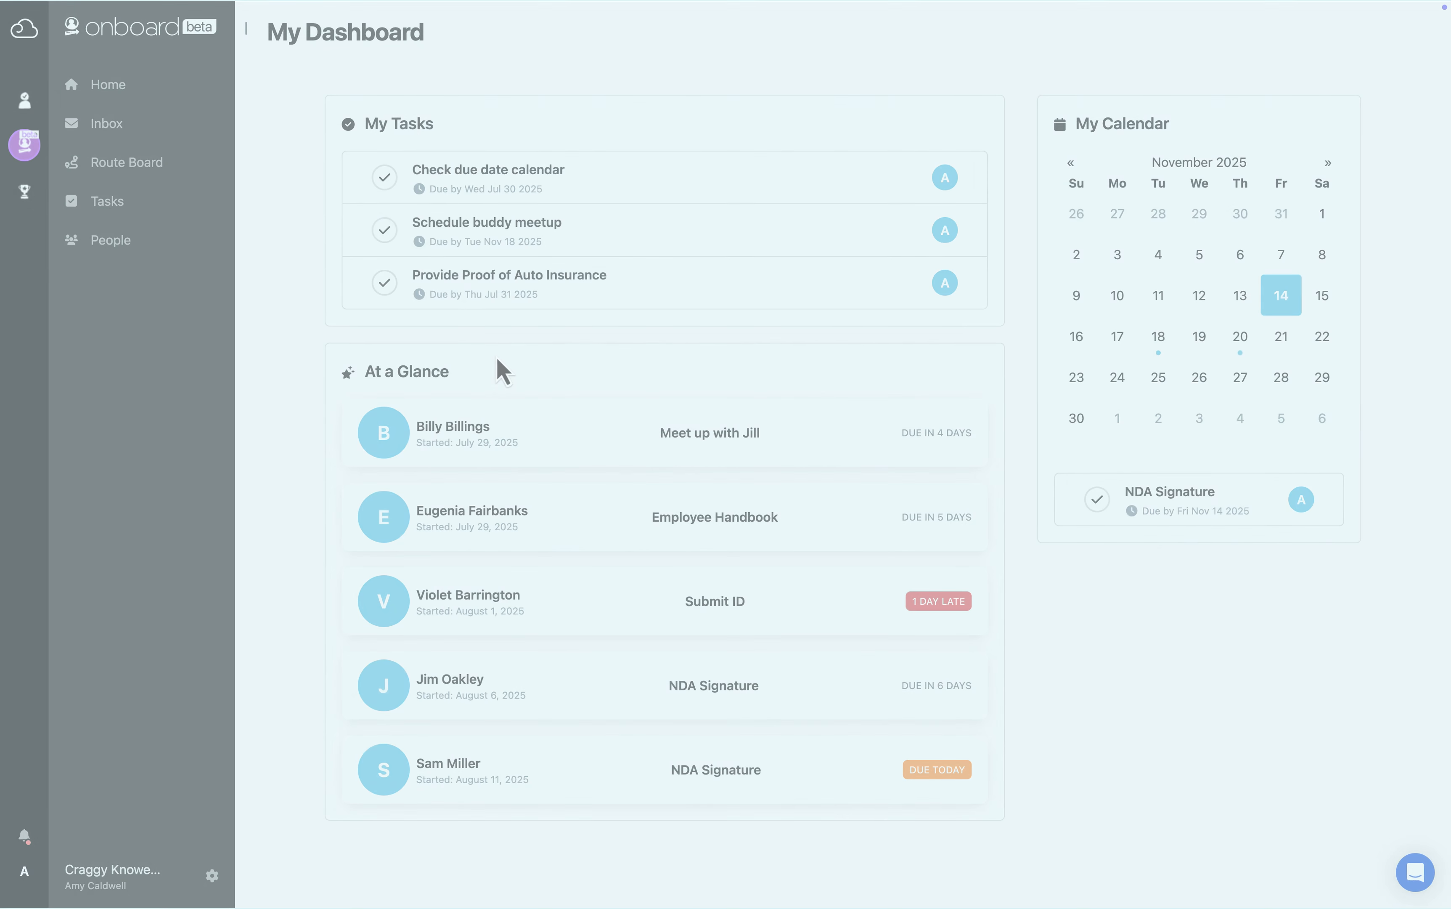
# - Open the new hire invitation form from People and examine its Route, Manager and Start Date options
pyautogui.click(115, 241)
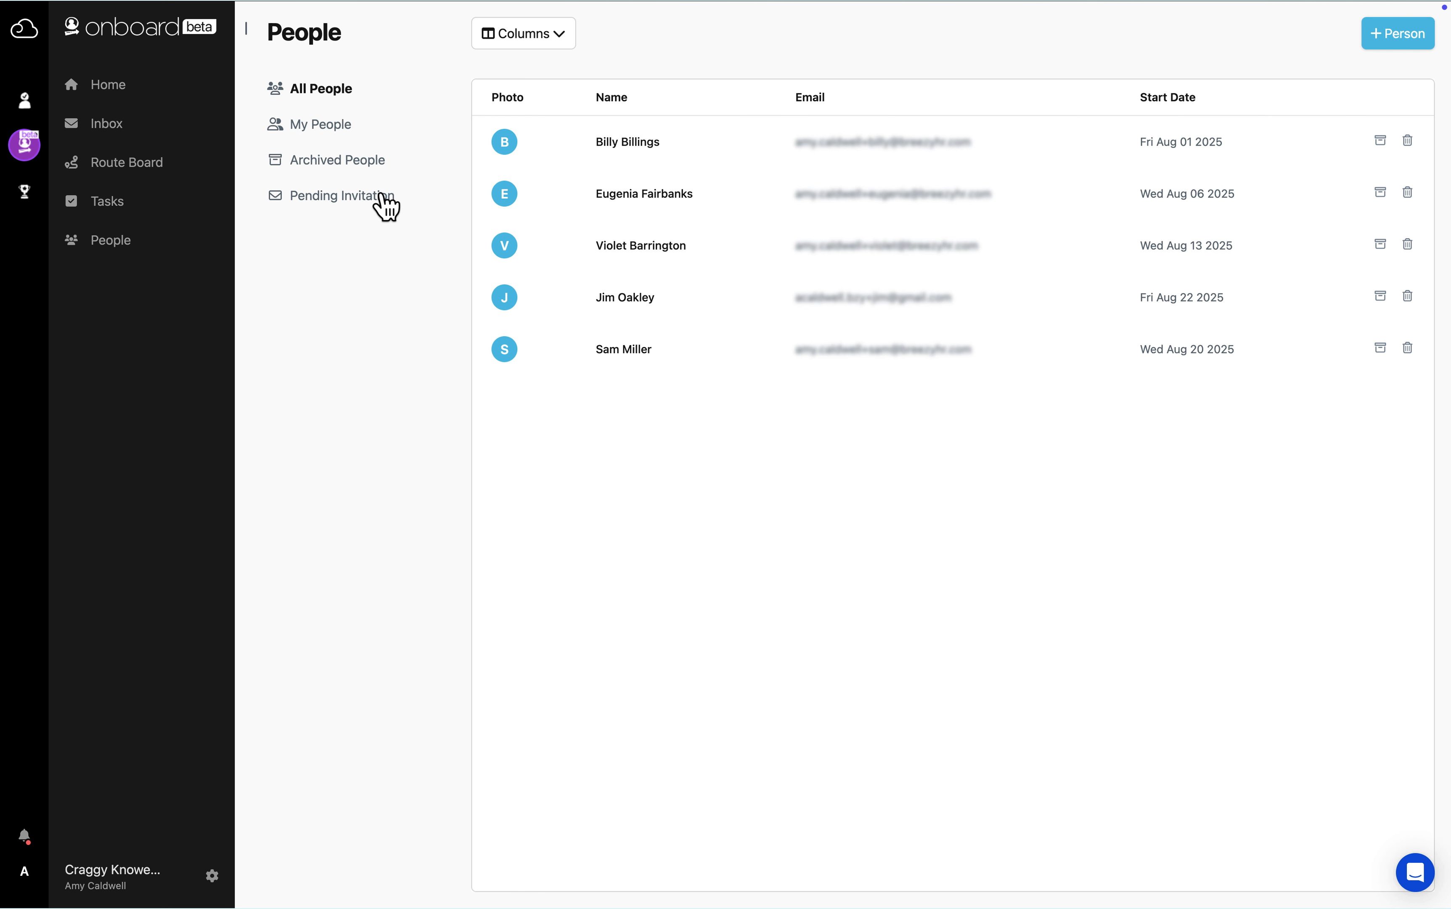
pyautogui.click(1385, 41)
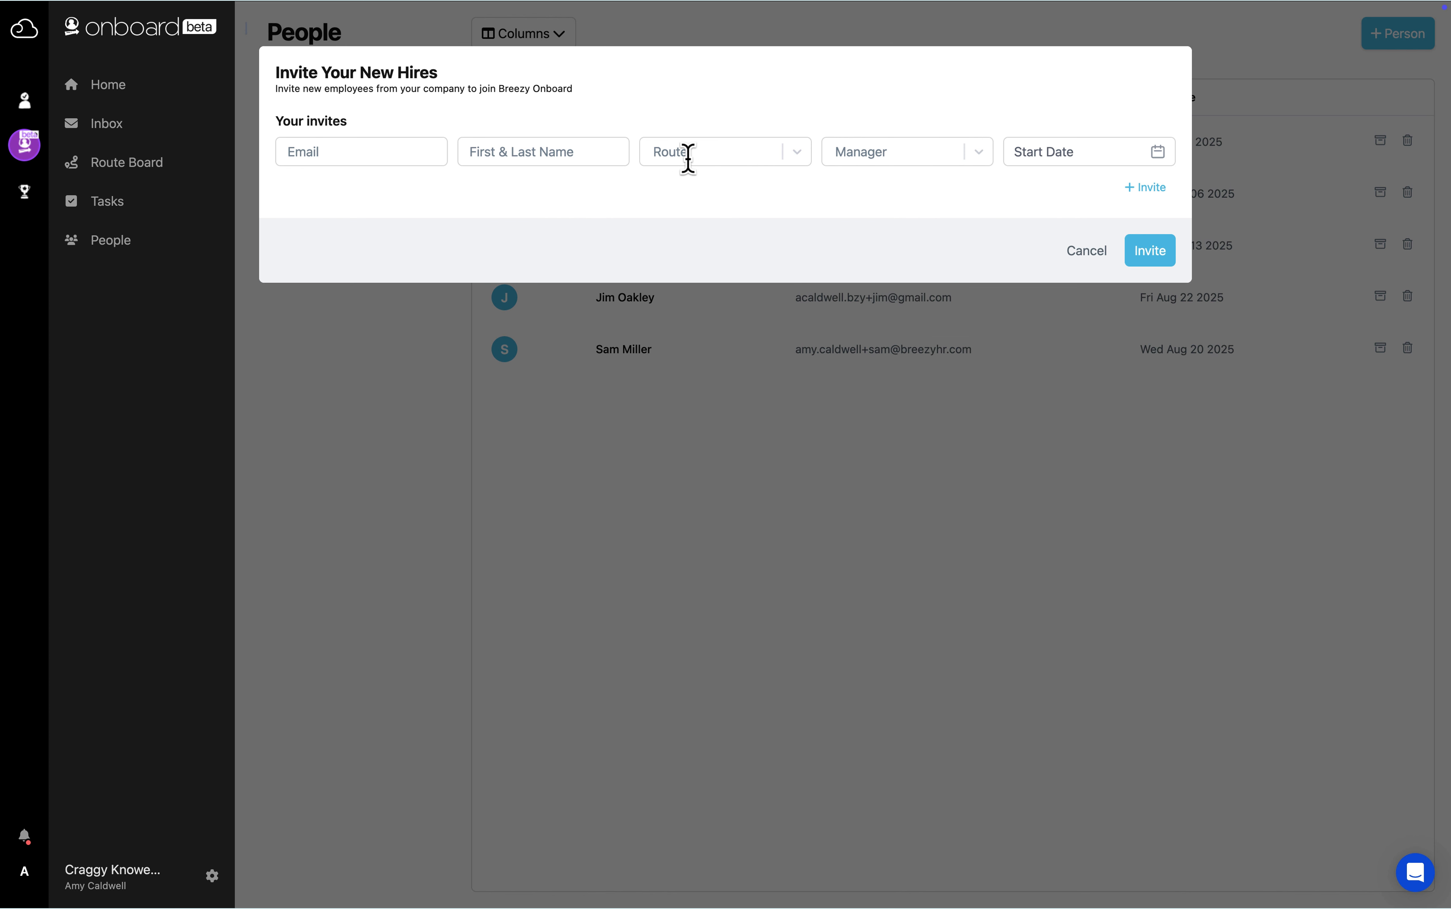
pyautogui.click(802, 157)
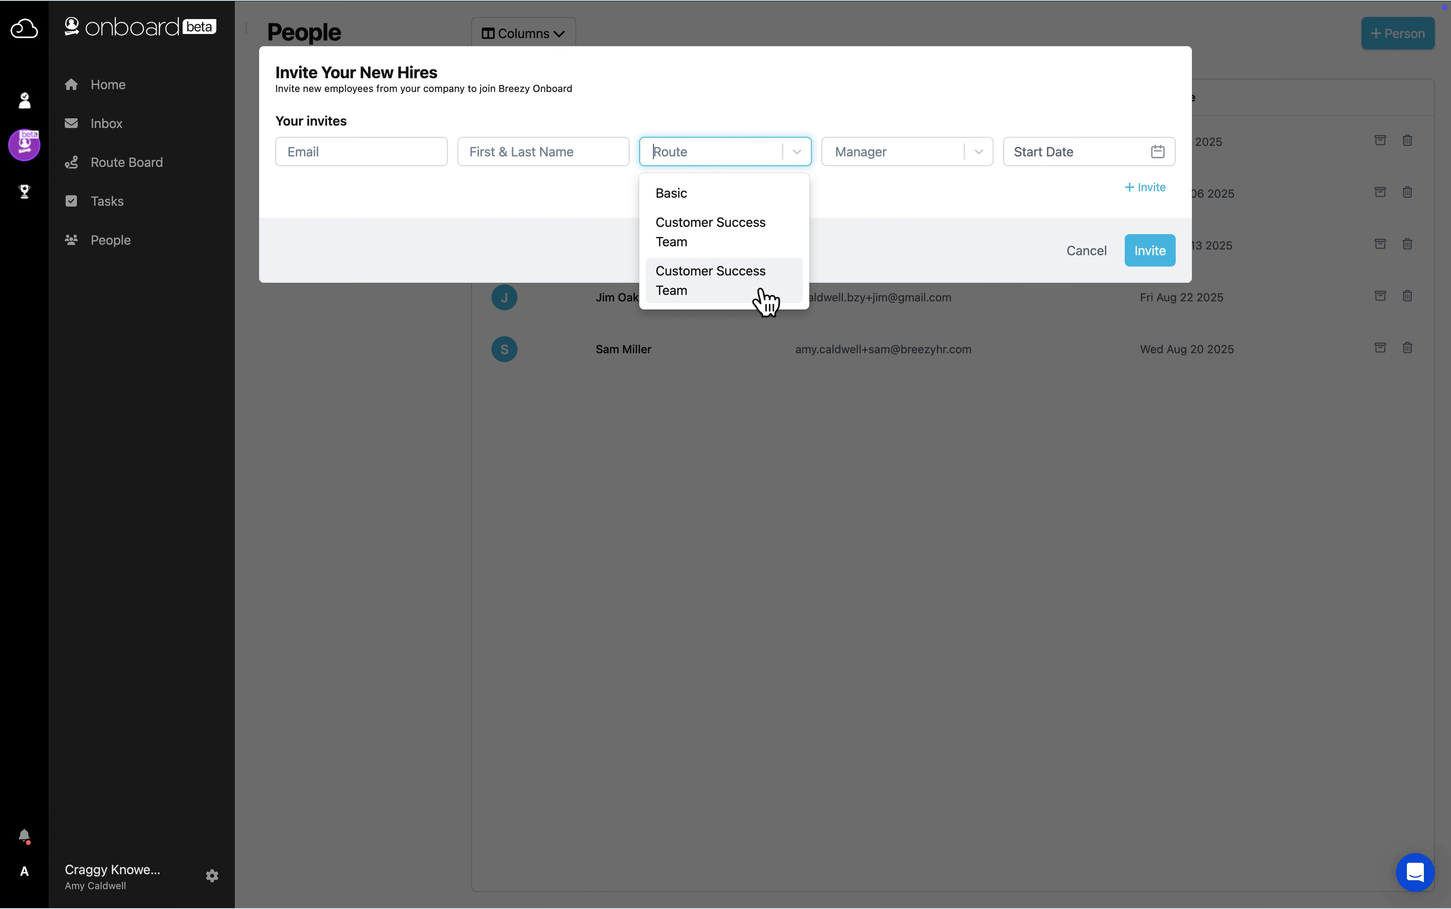
pyautogui.click(984, 159)
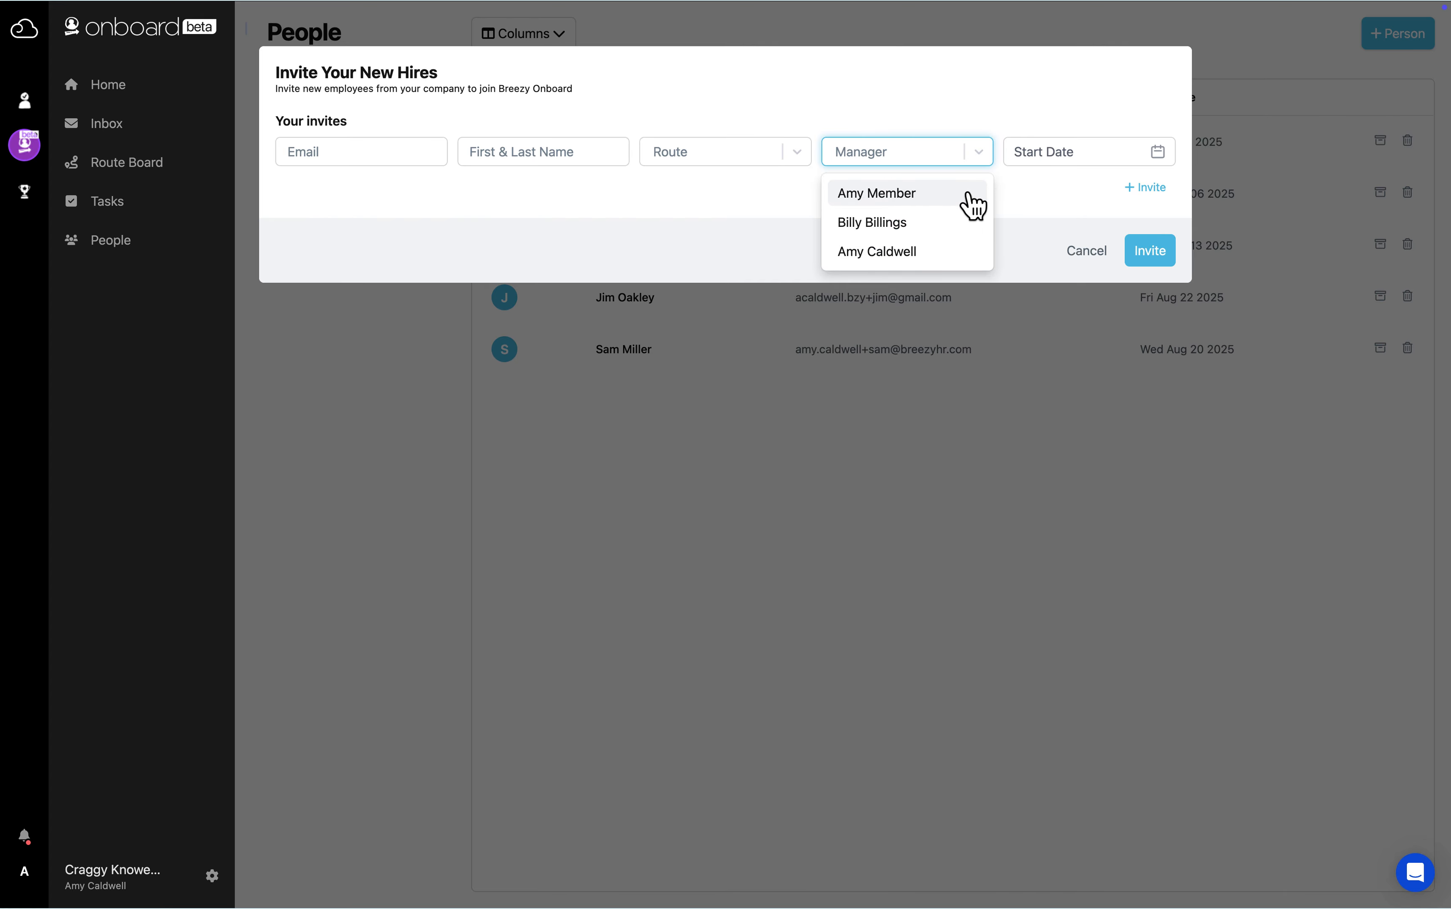
pyautogui.click(1123, 151)
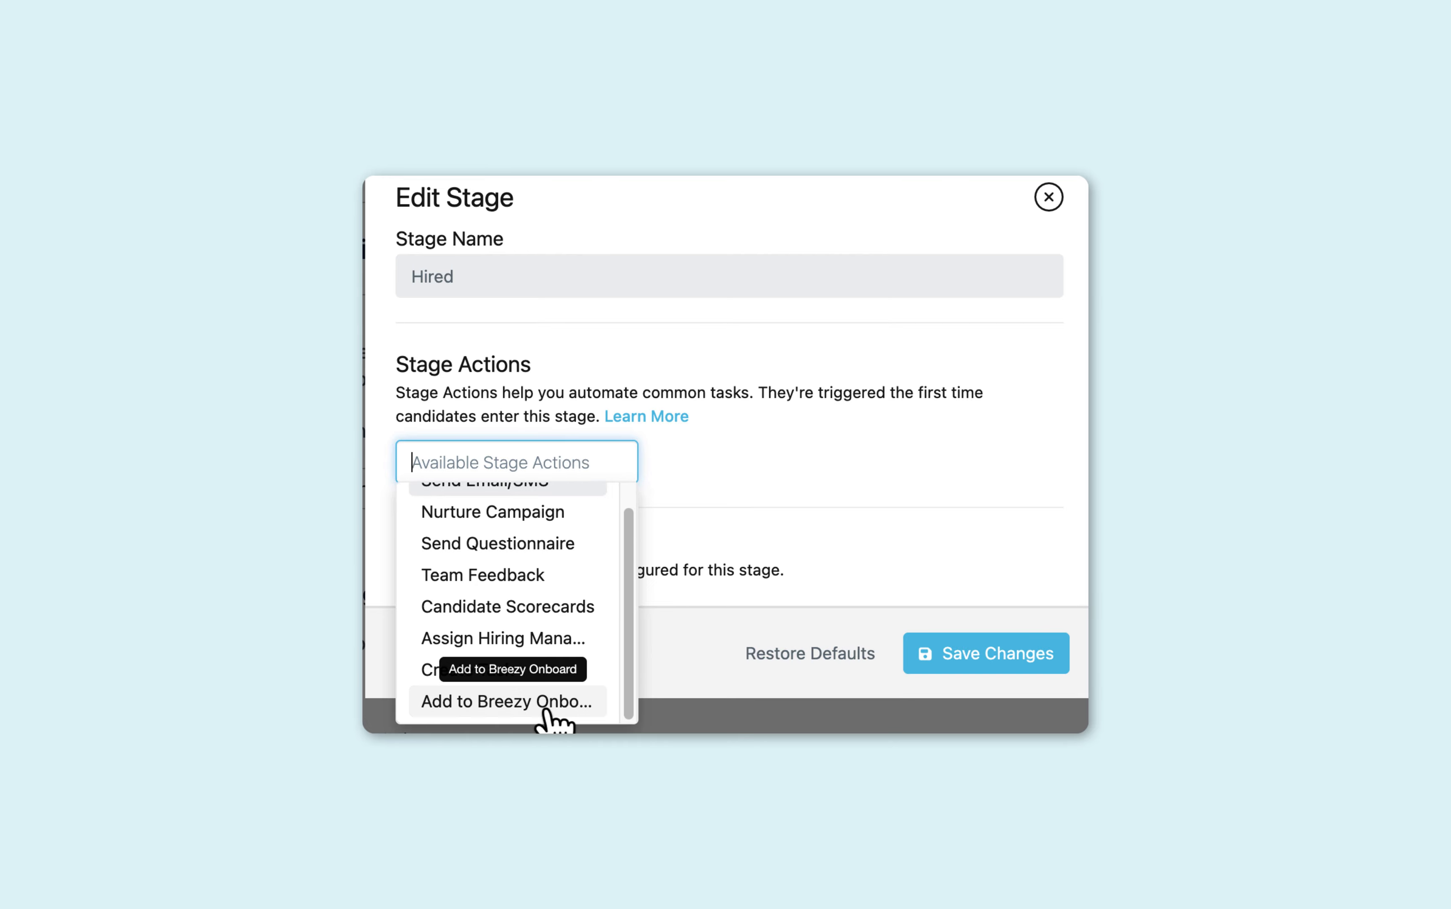
# - Choose Add to Breezy Onboard as a stage action for the Hired stage
pyautogui.click(548, 702)
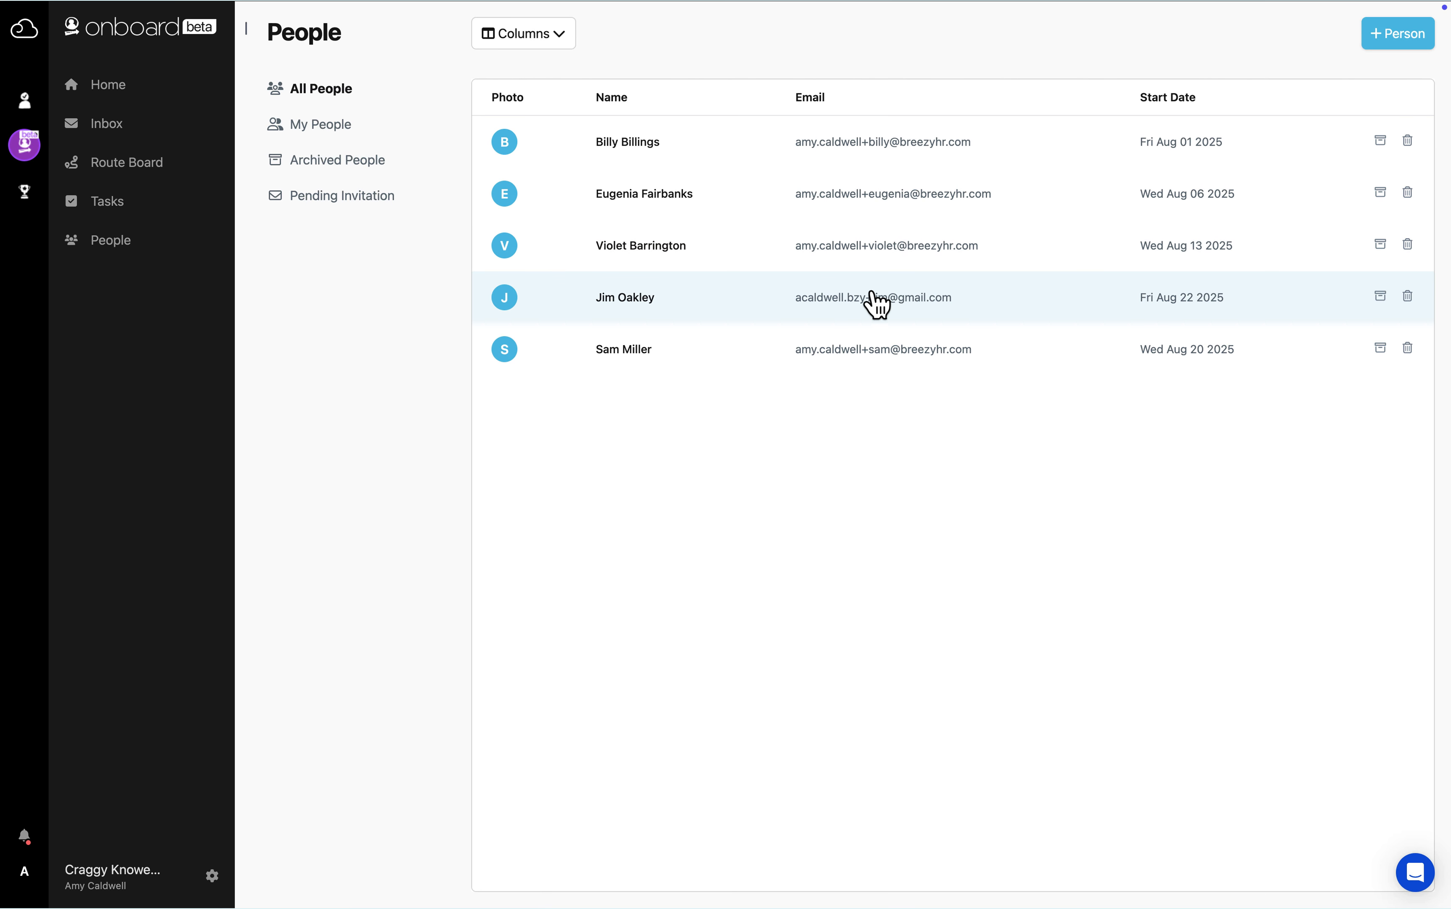
# - Open the profile of the new hire starting Fri Aug 22 2025 and view their route board and documents
pyautogui.click(642, 316)
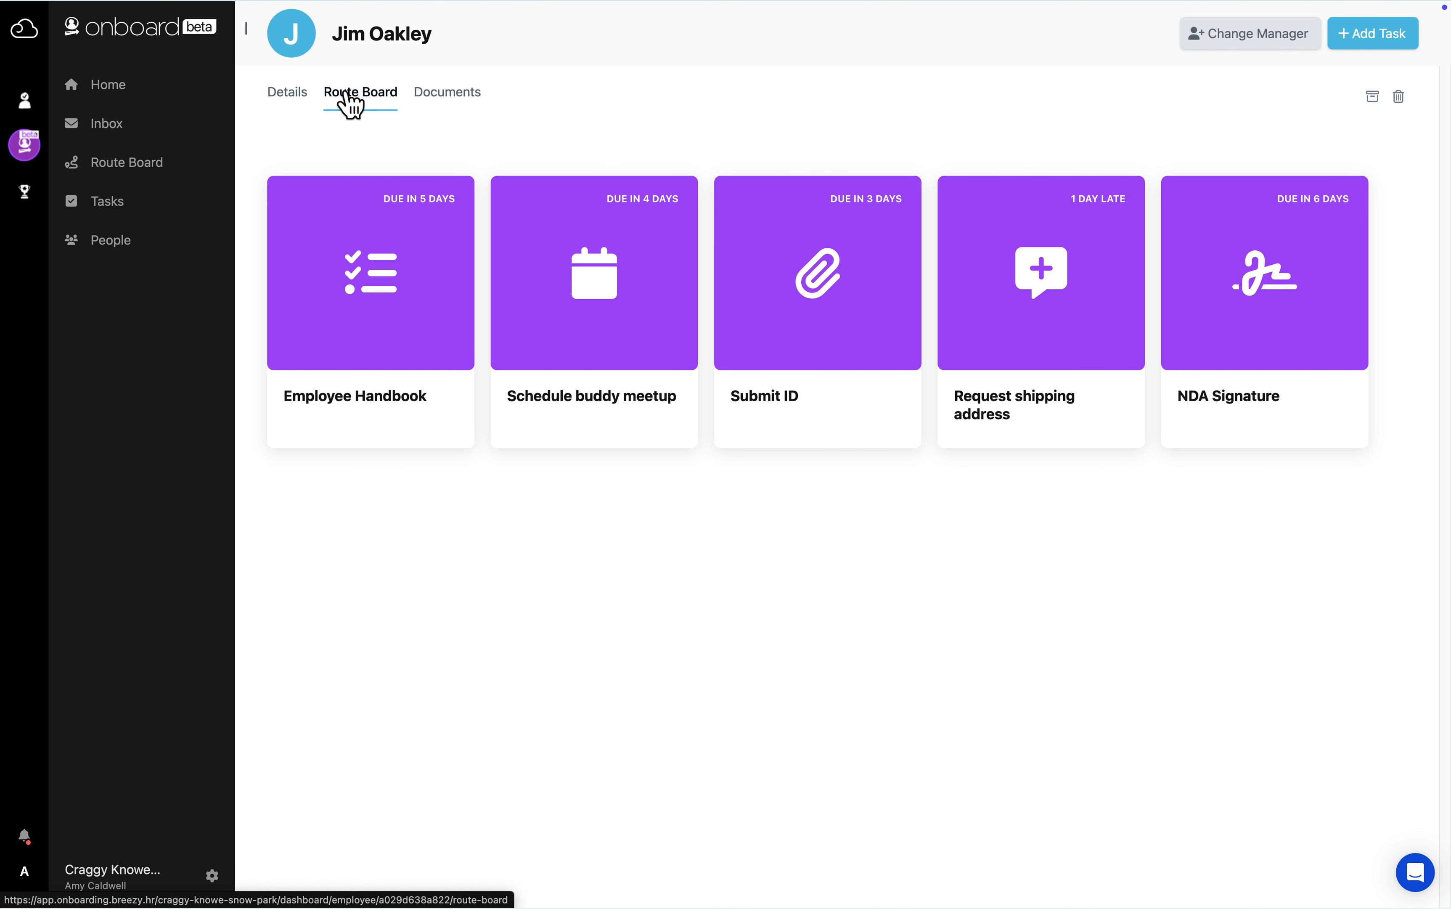
pyautogui.click(457, 100)
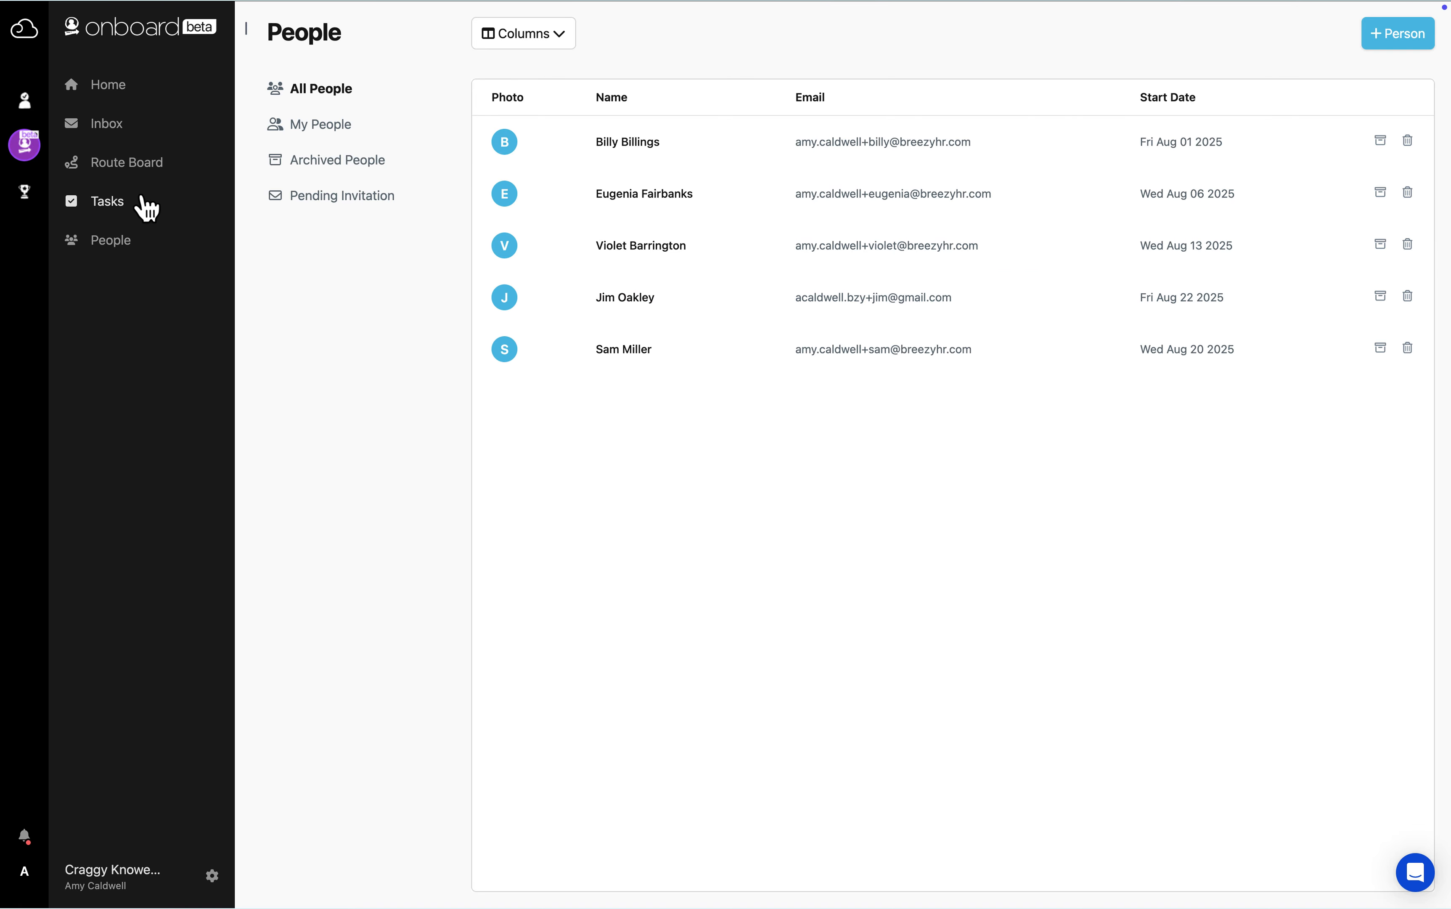
# - Review the Assigned Out, Upcoming, Completed and Archived task lists and return to My Tasks
pyautogui.click(123, 204)
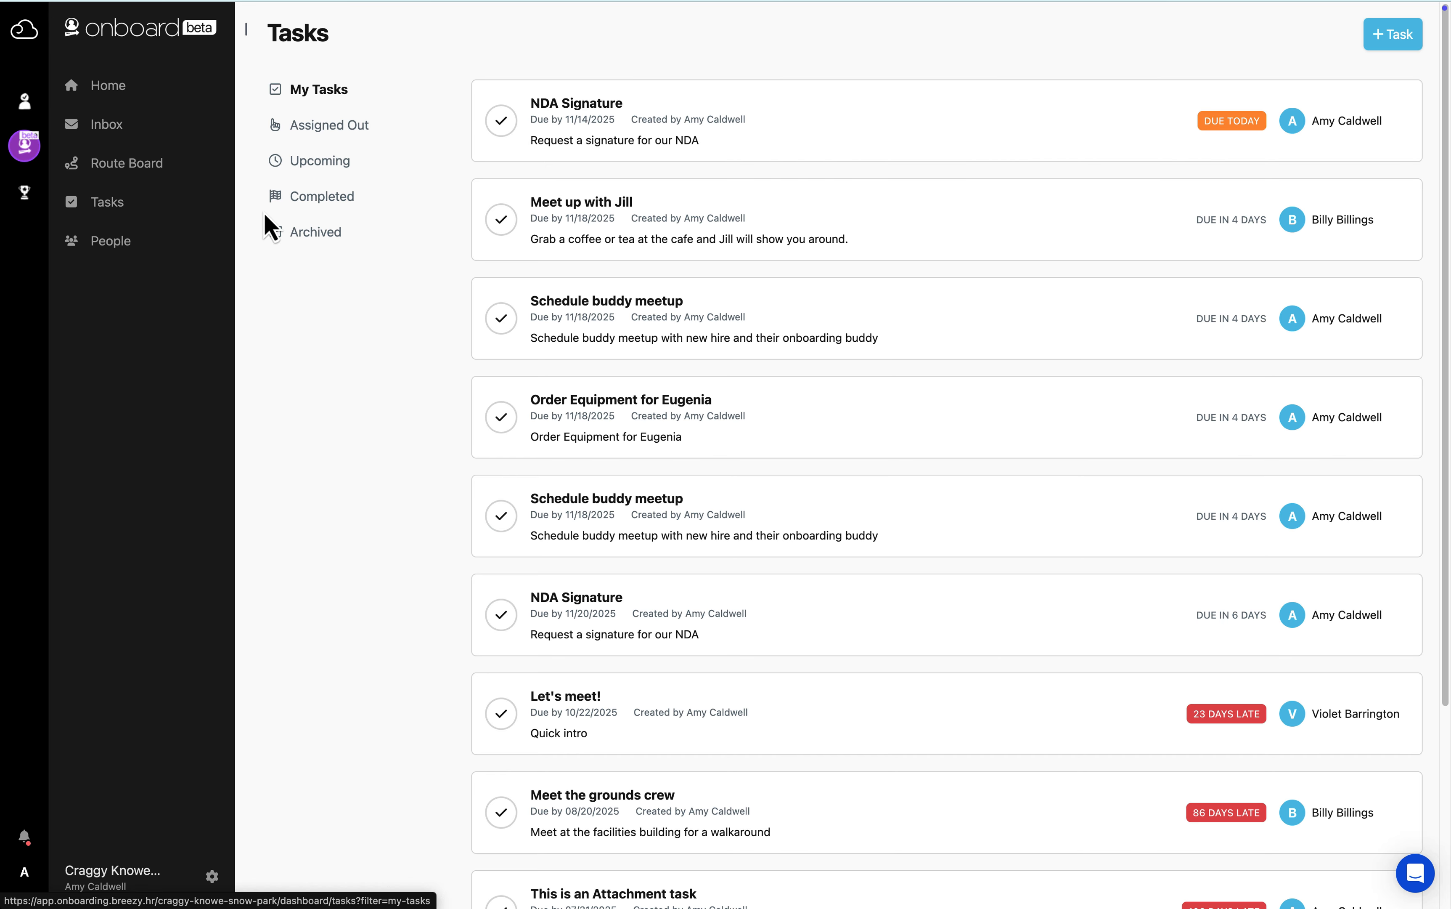
pyautogui.click(322, 128)
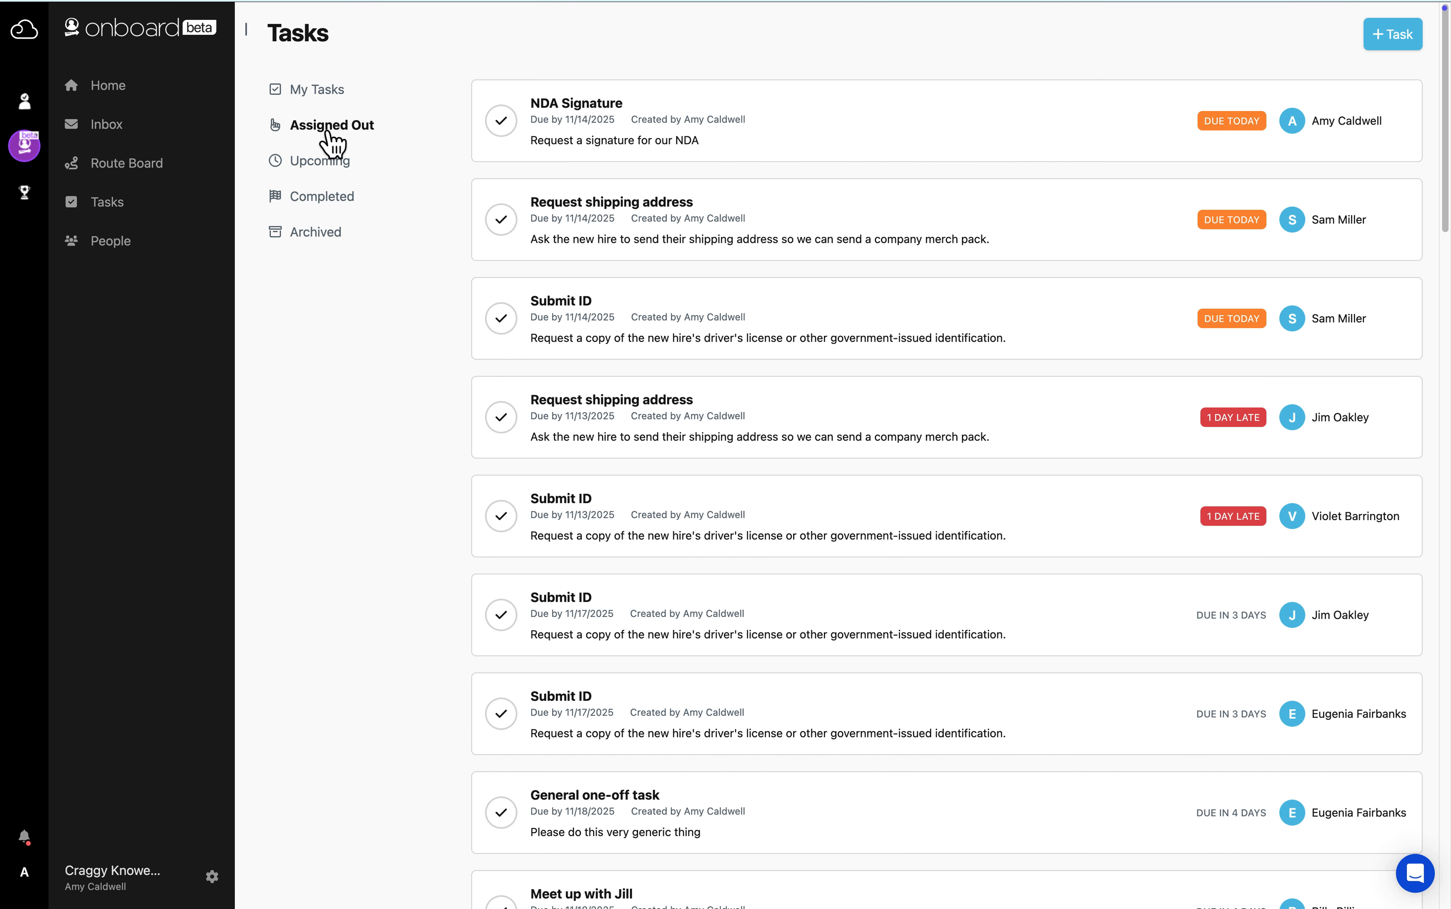
pyautogui.click(324, 164)
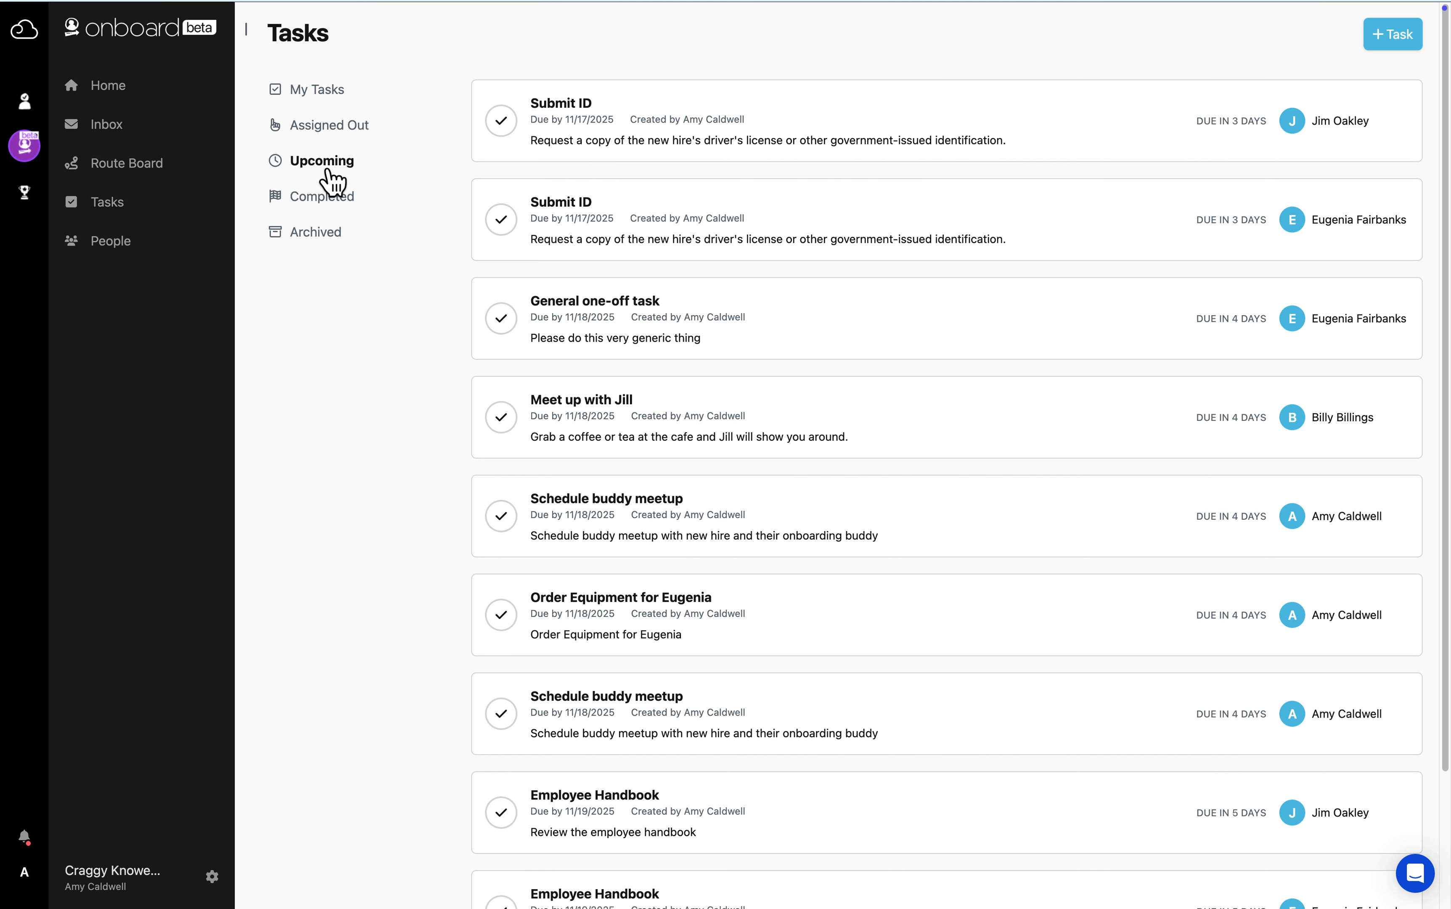
pyautogui.click(329, 201)
pyautogui.click(337, 244)
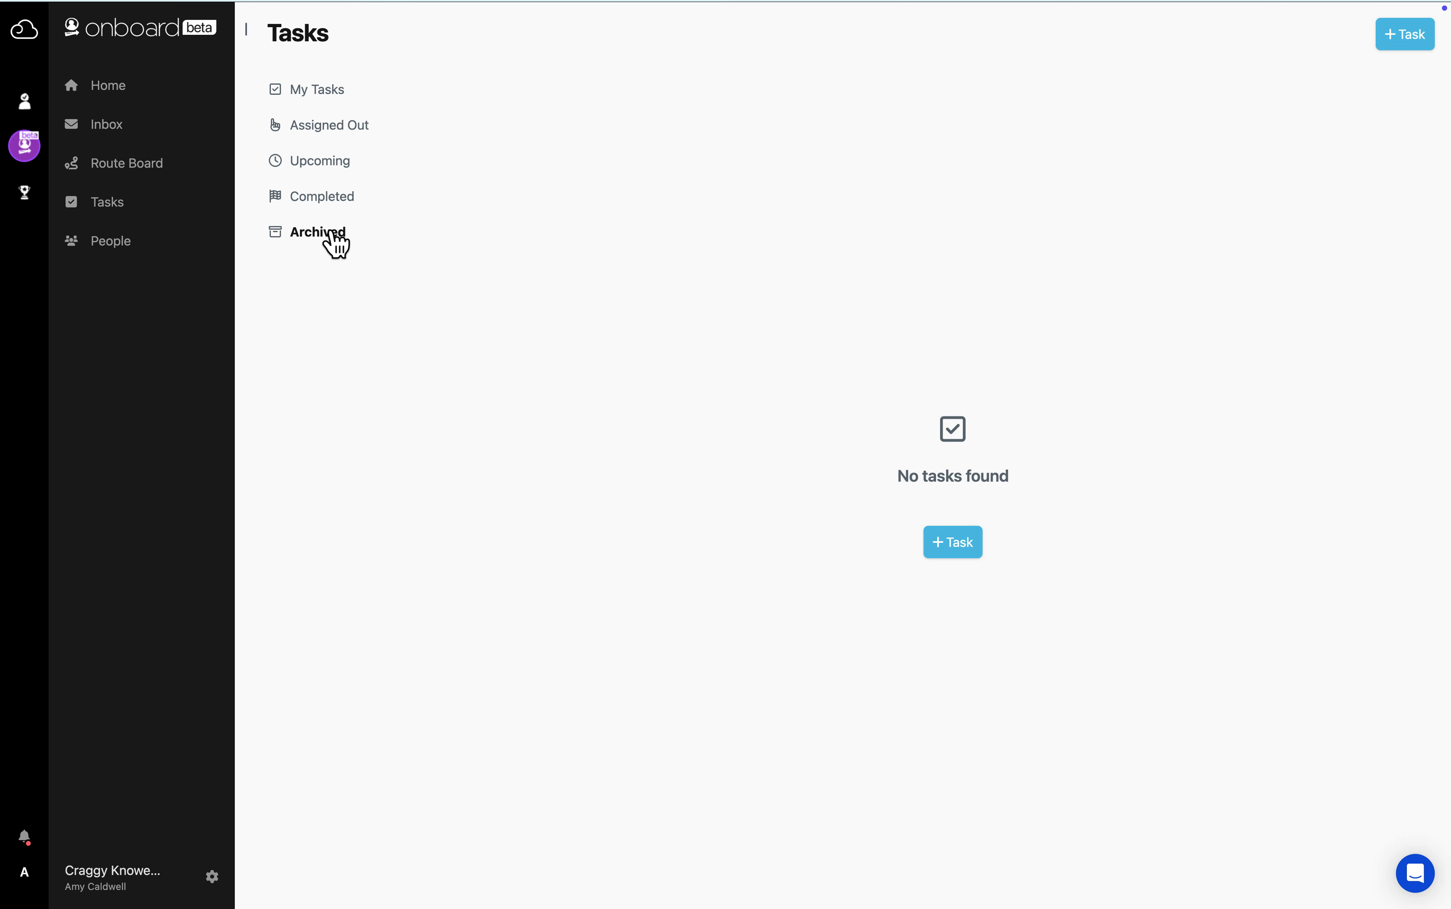
pyautogui.click(332, 101)
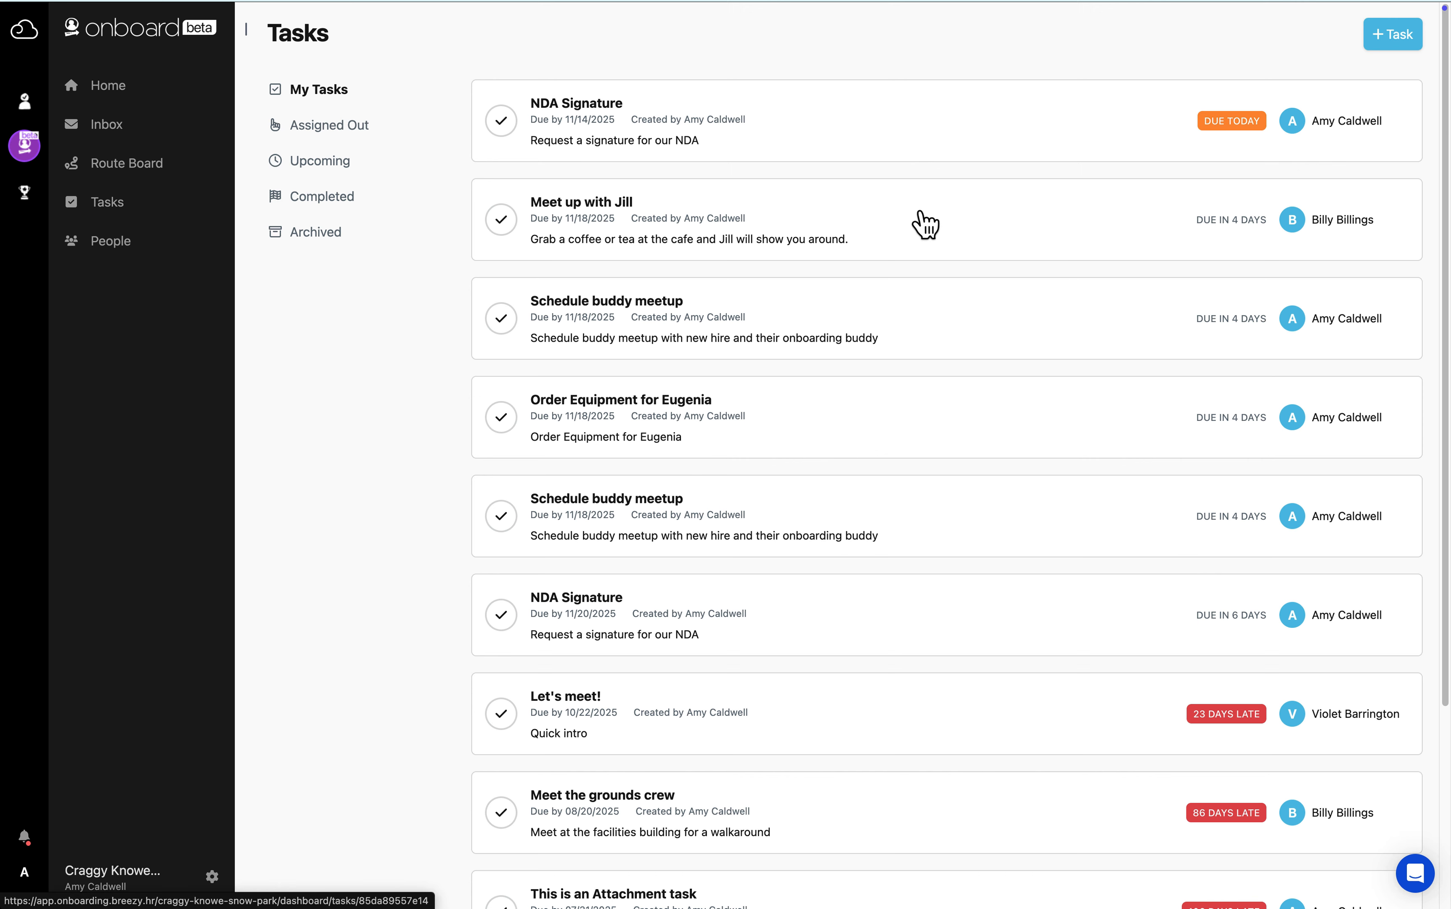
# - Examine the meeting details form of the first Schedule buddy meetup task and return to the task list
pyautogui.click(946, 321)
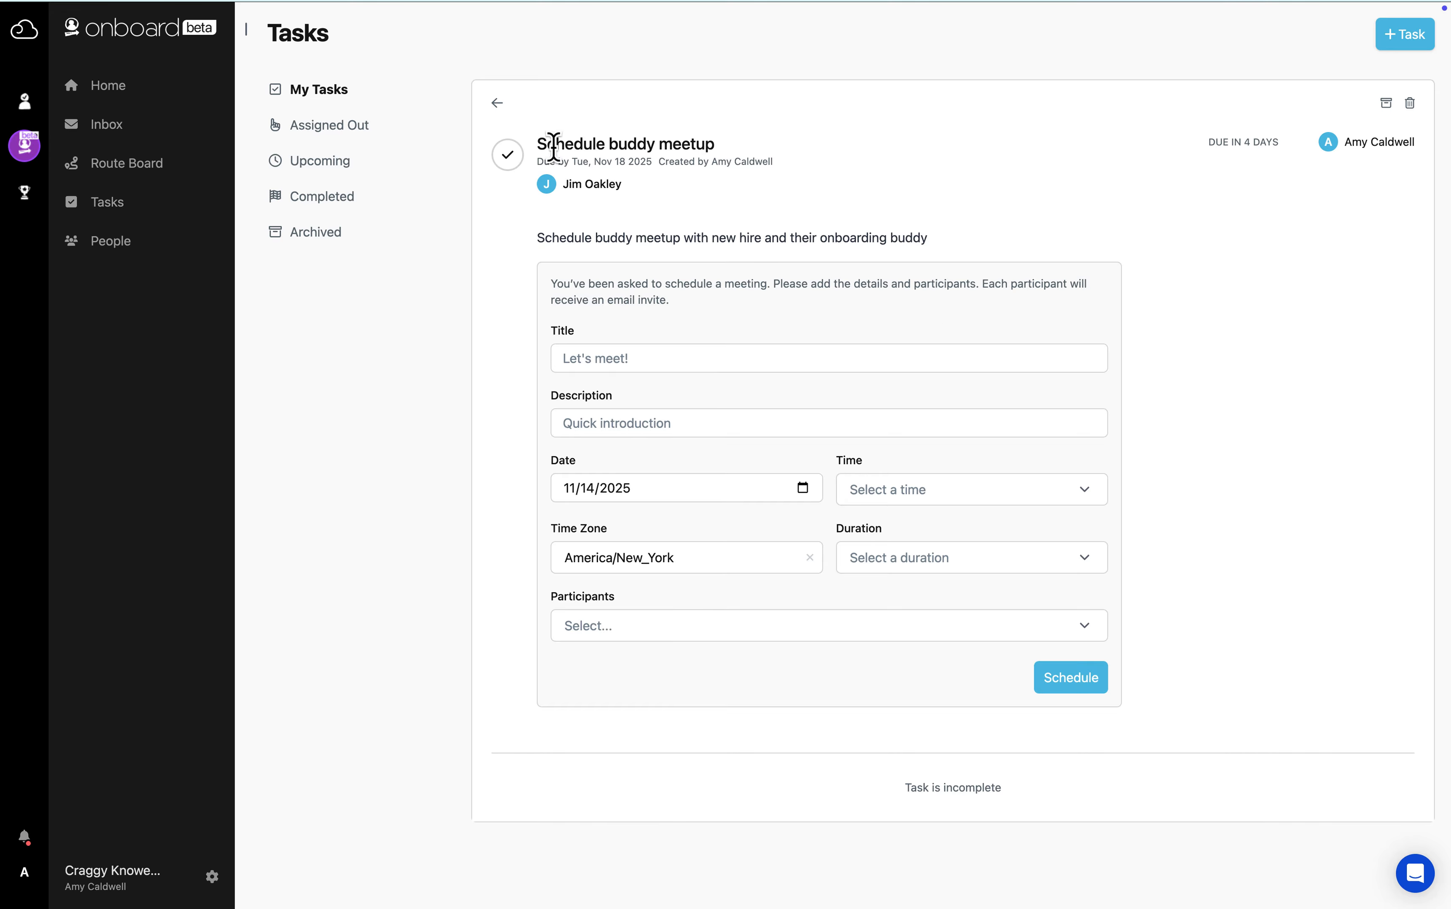
pyautogui.click(495, 105)
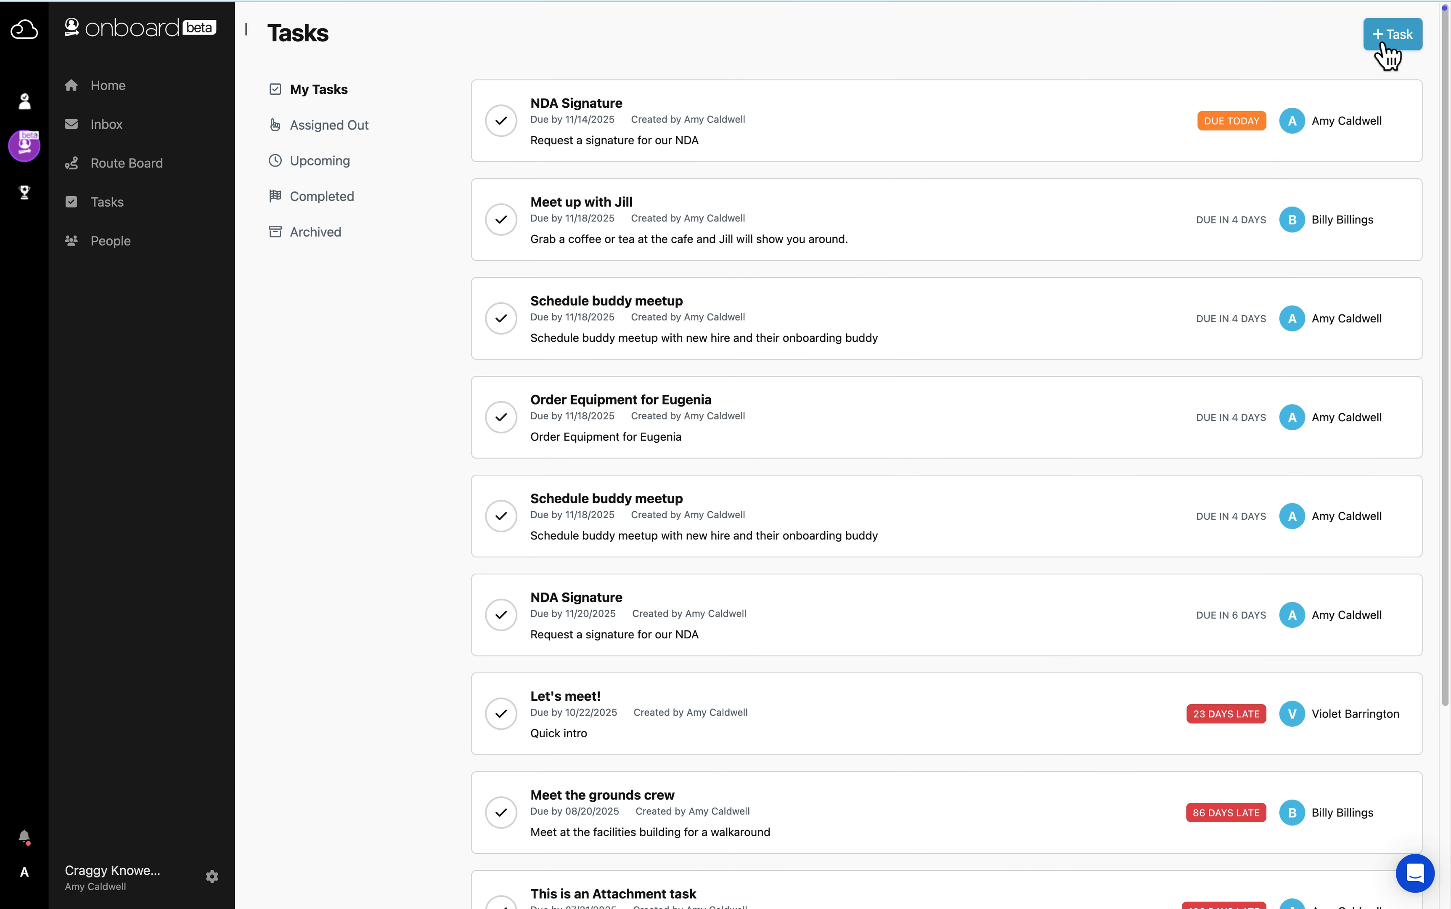
# - Examine the new task form and its available task types, and close it without creating a task
pyautogui.click(1389, 55)
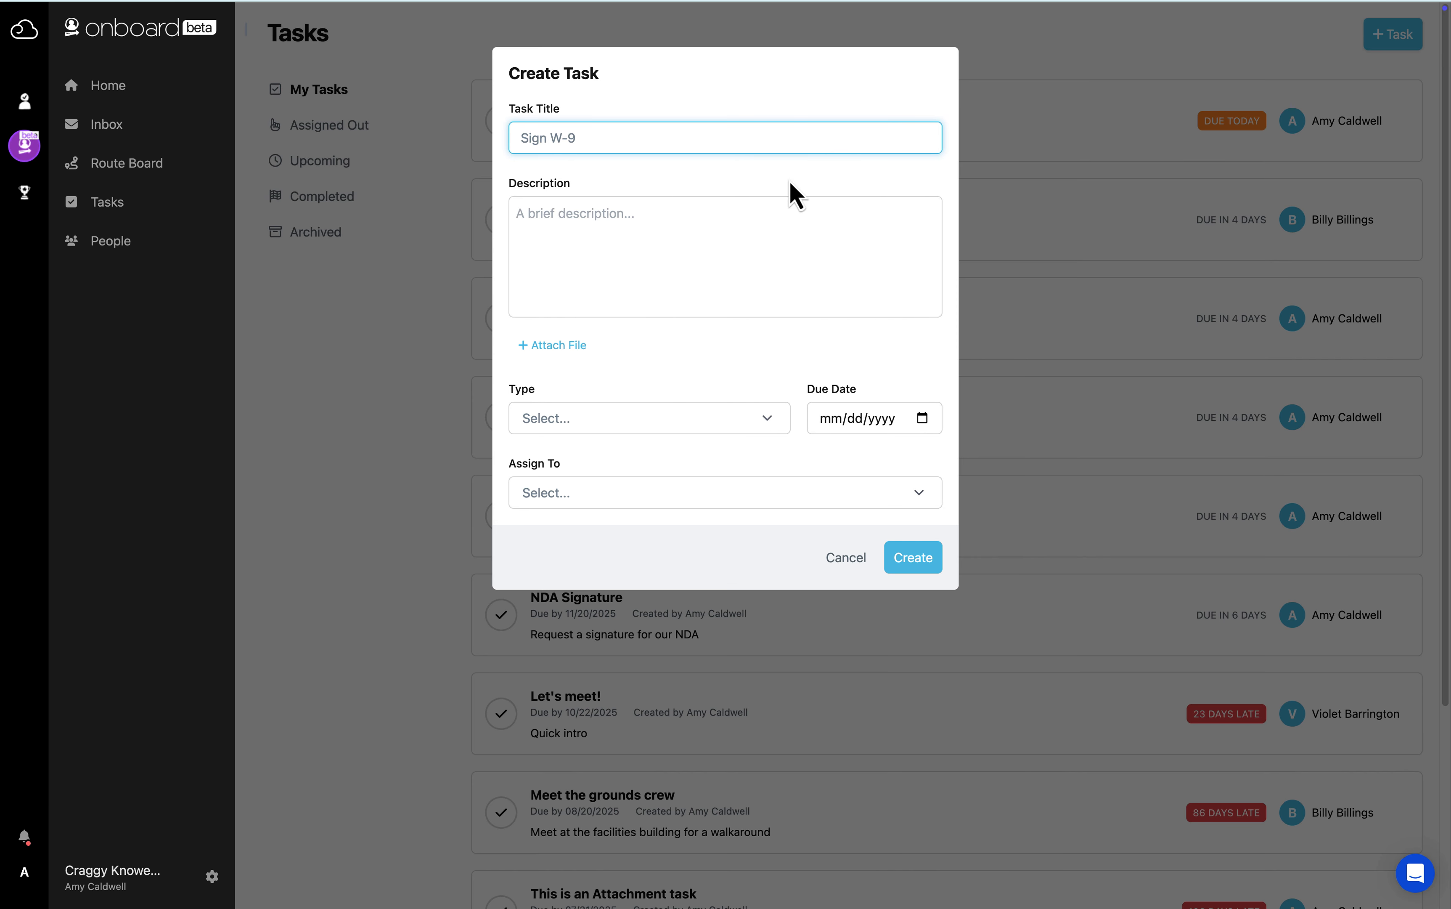
pyautogui.click(745, 418)
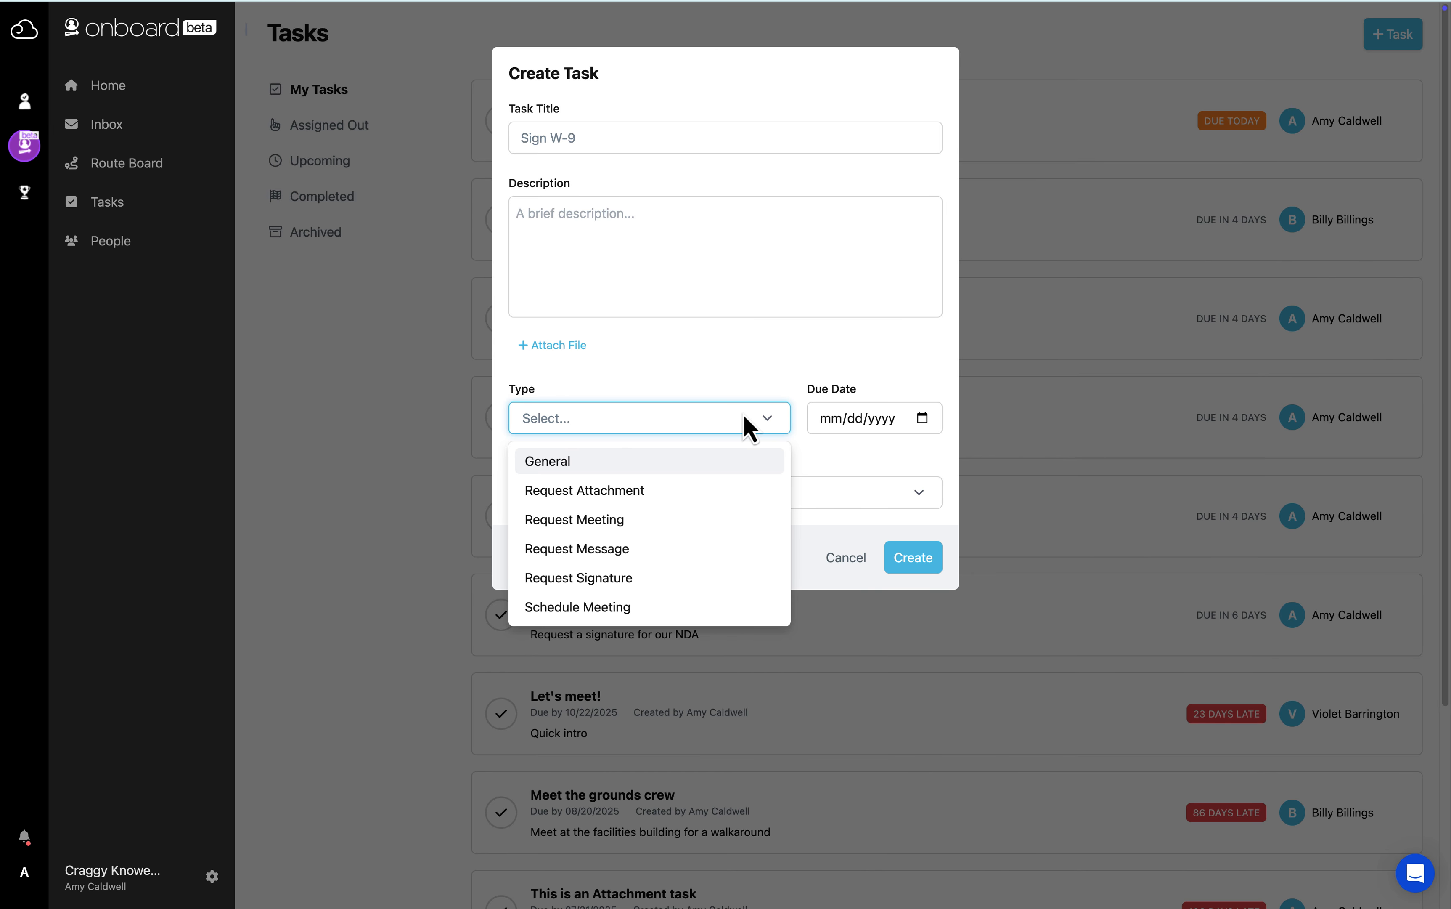
pyautogui.click(821, 489)
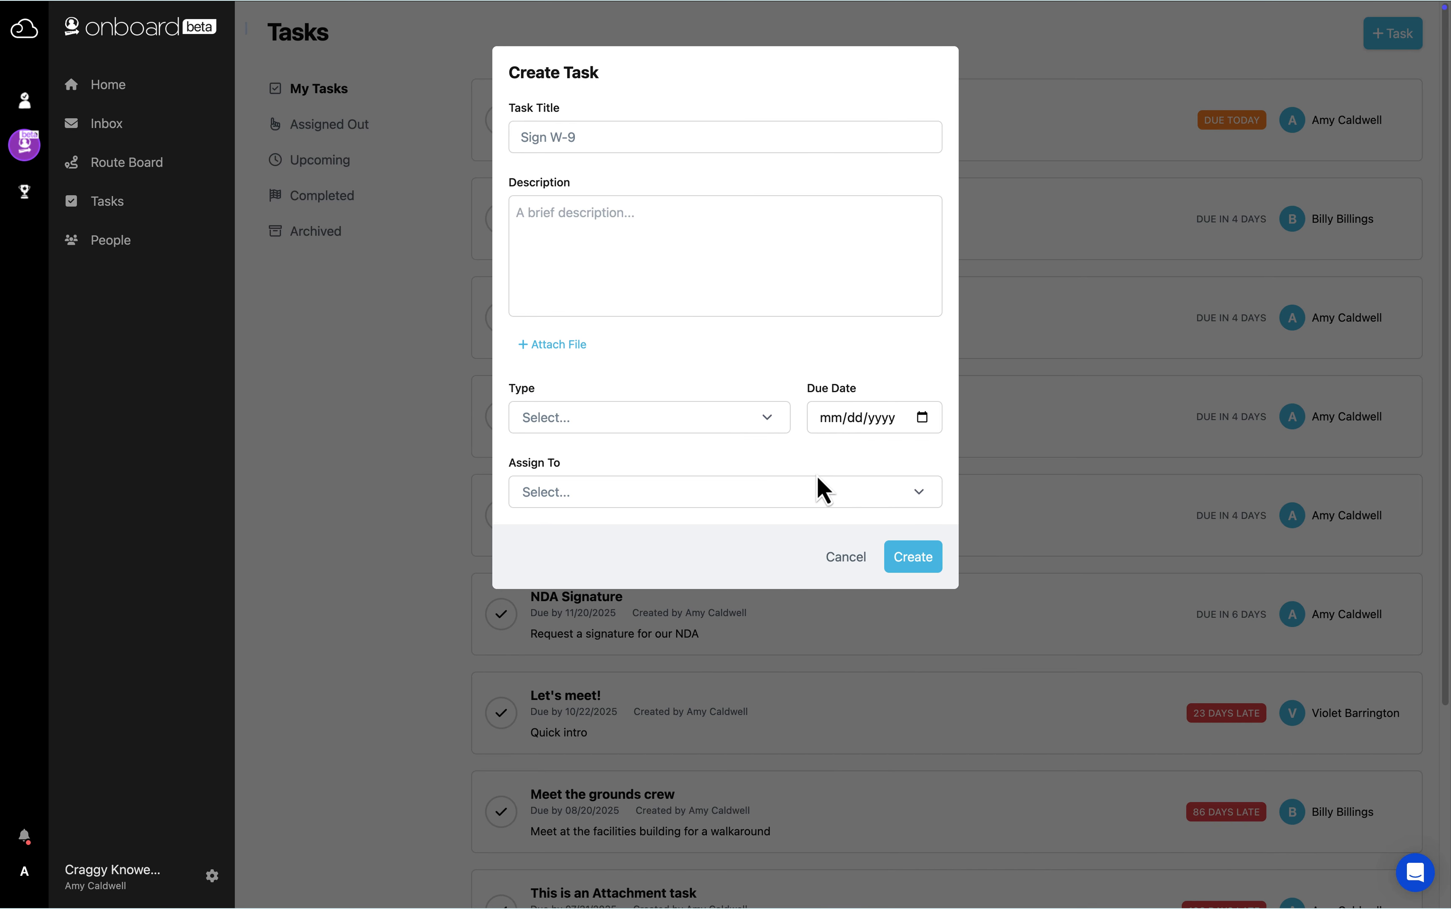
pyautogui.click(838, 555)
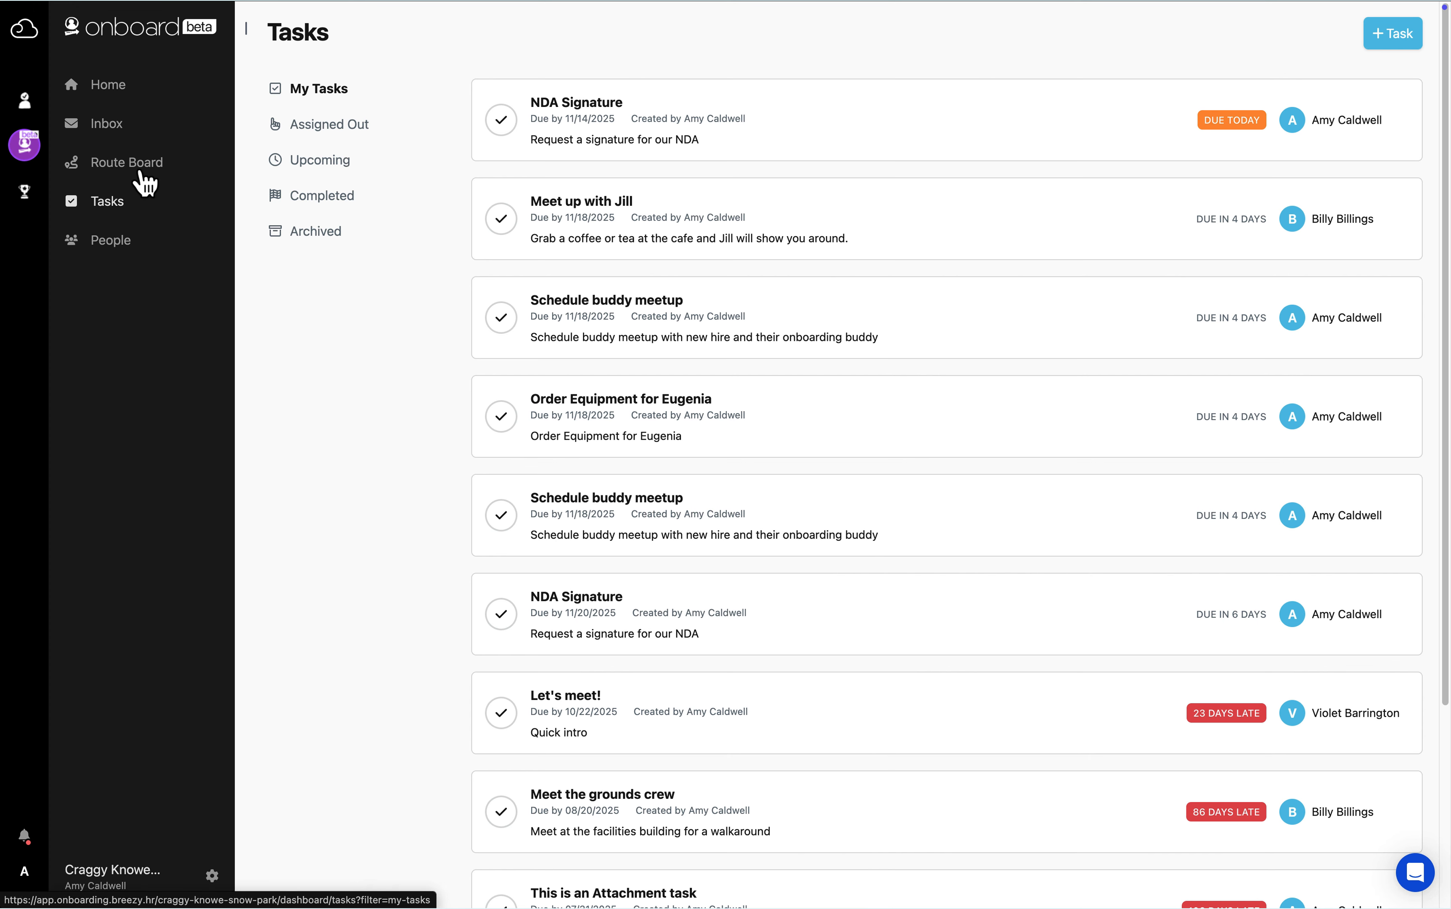
# - Review the Route Board with completed tasks shown and hidden again, and check the profile of the new hire in the fourth row
pyautogui.click(142, 173)
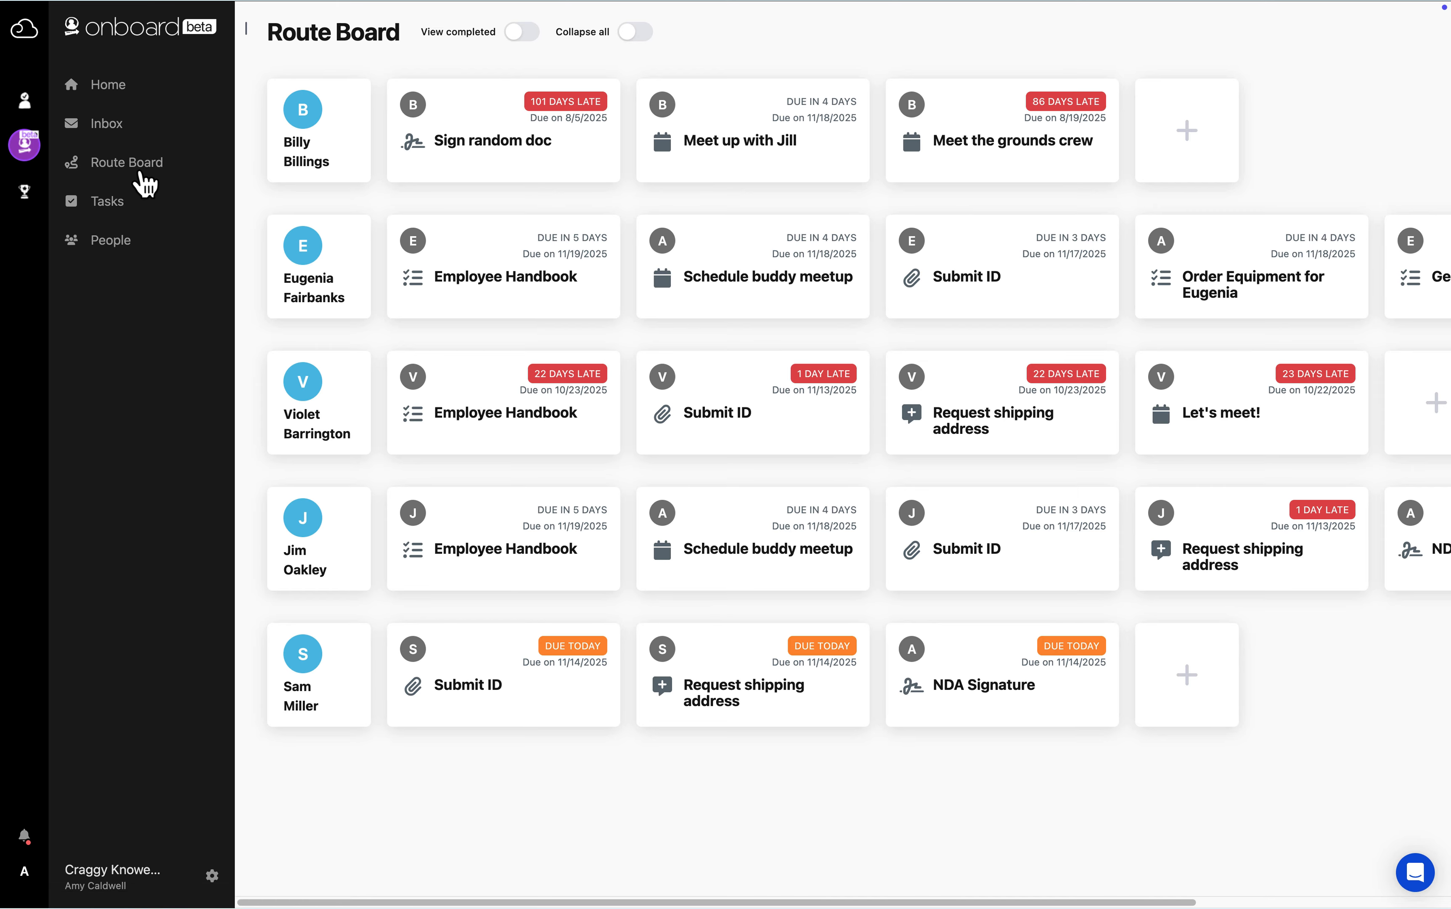
pyautogui.click(521, 32)
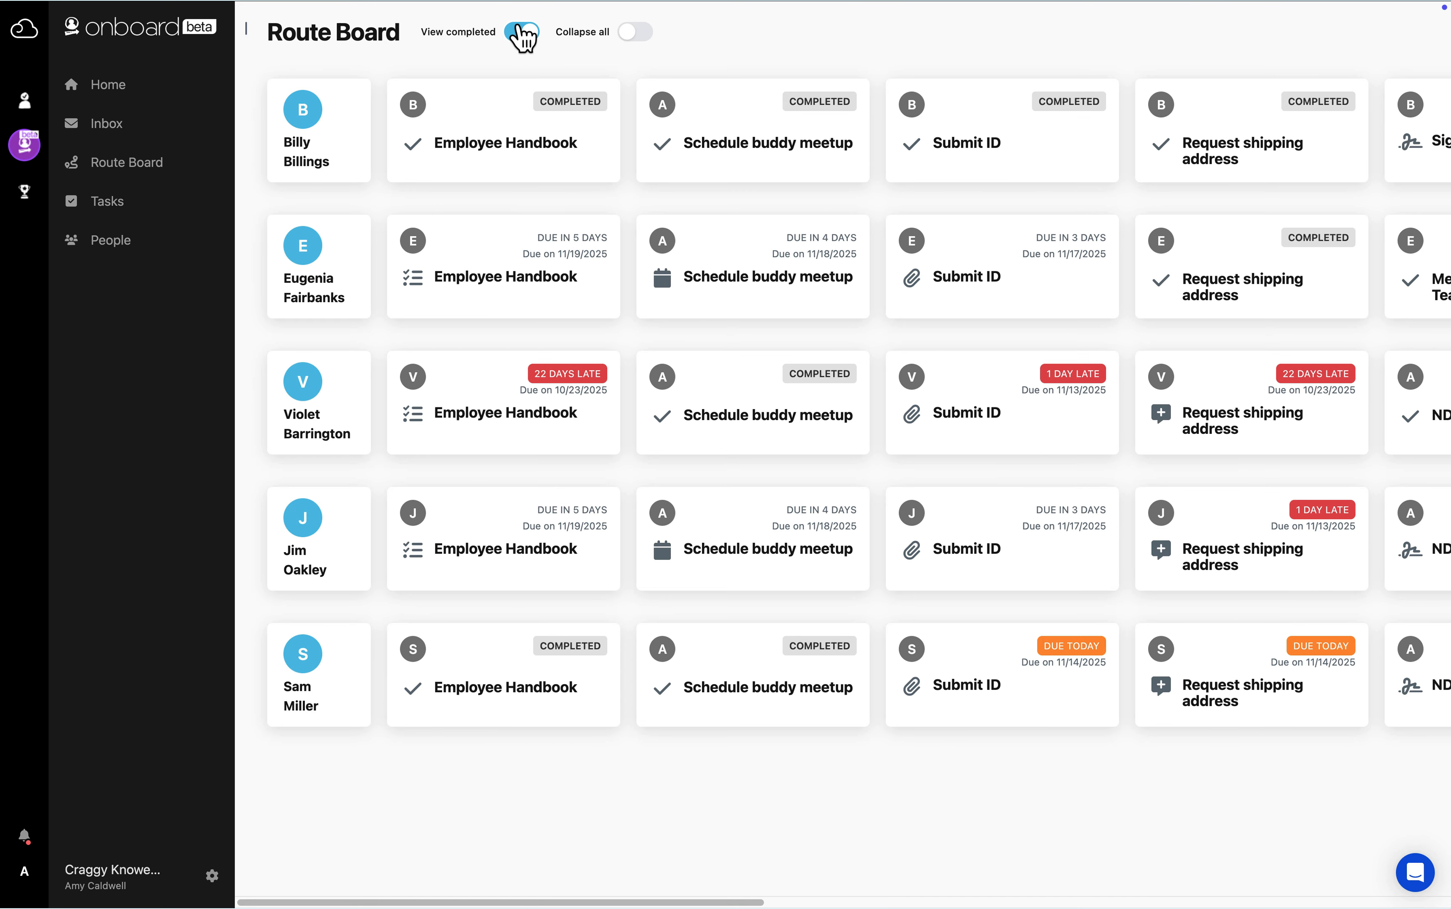
pyautogui.click(521, 33)
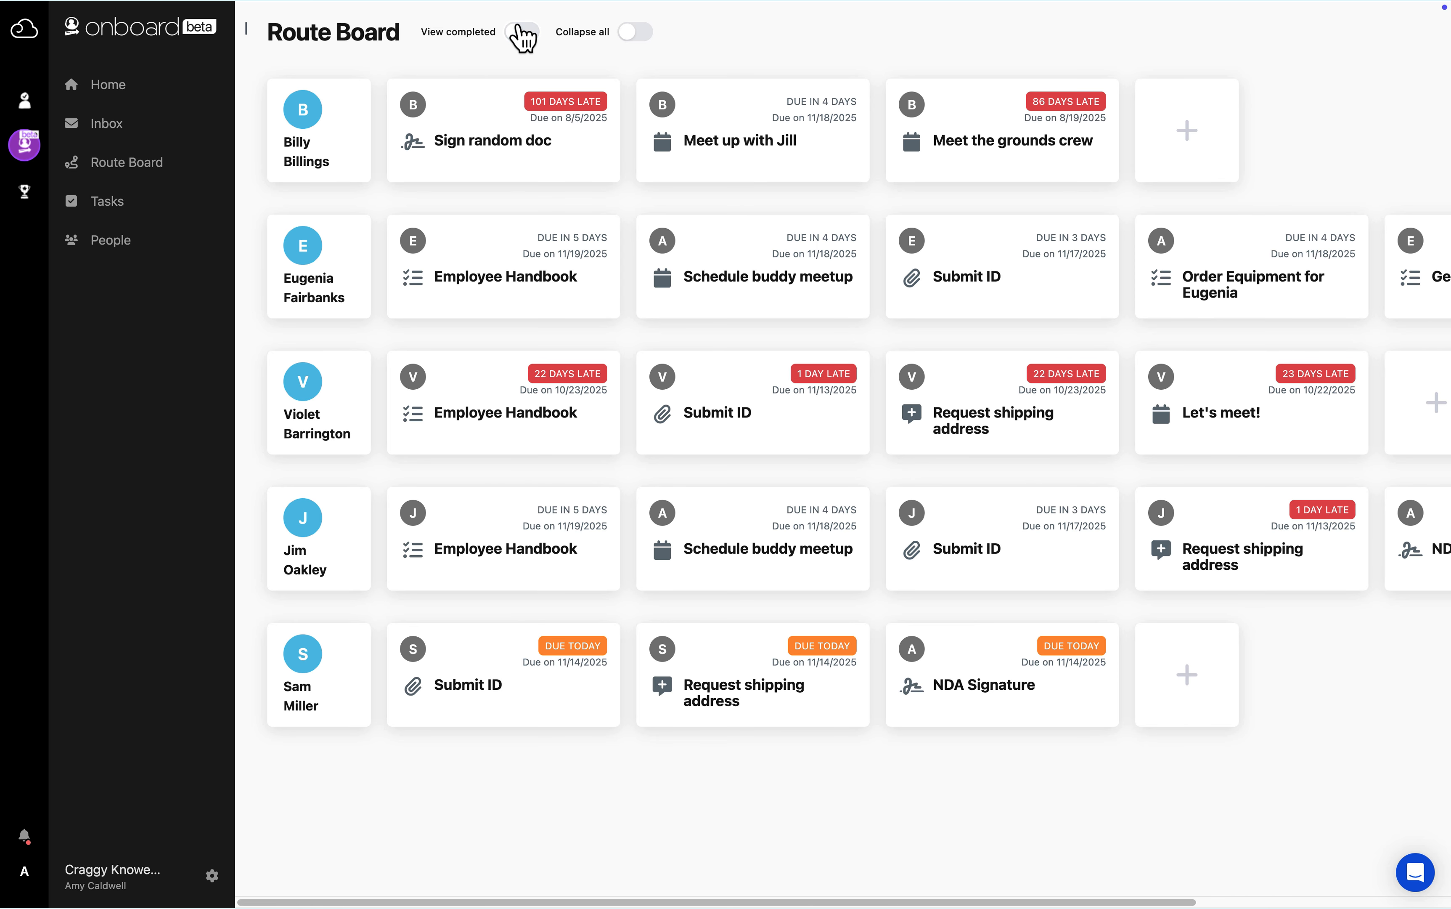
pyautogui.click(335, 539)
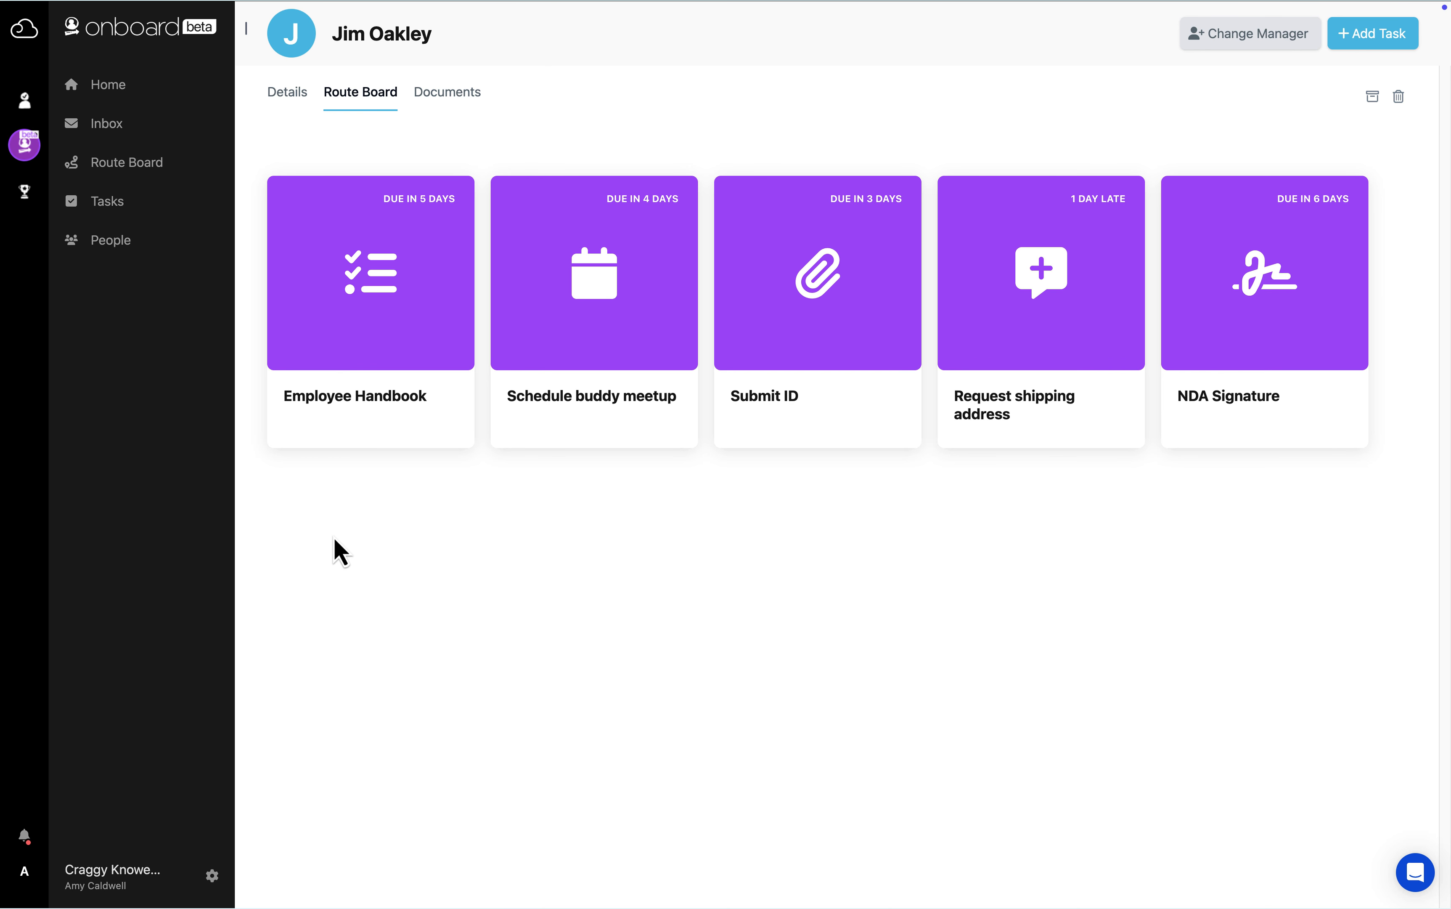
pyautogui.hotkey('alt', 'Left')
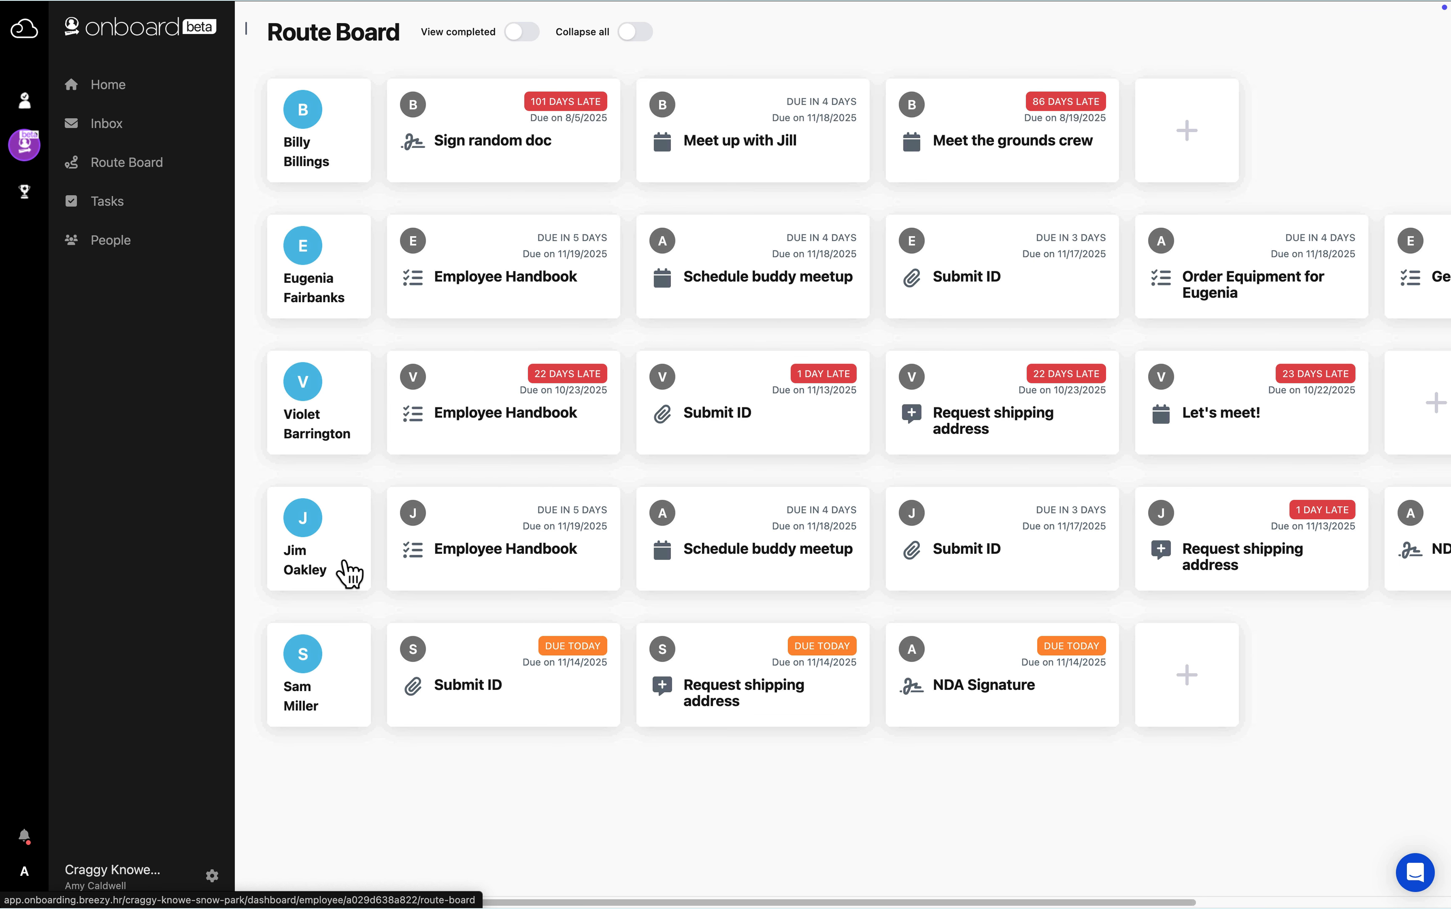
# - Examine the new task form at the end of the fourth new hire's route and cancel it
pyautogui.hscroll(5, 349, 574)
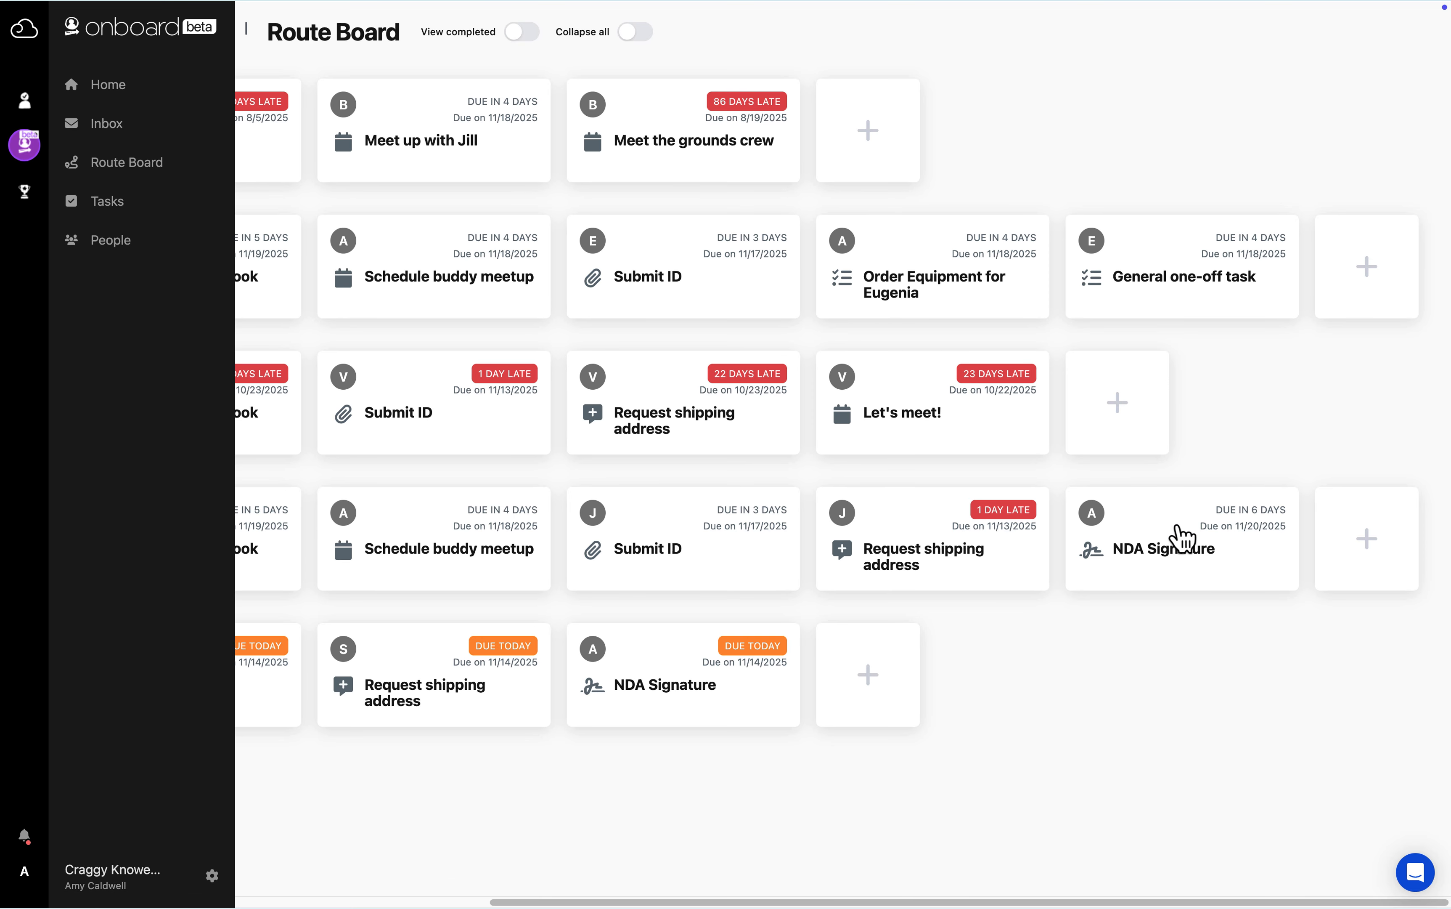
pyautogui.click(1353, 536)
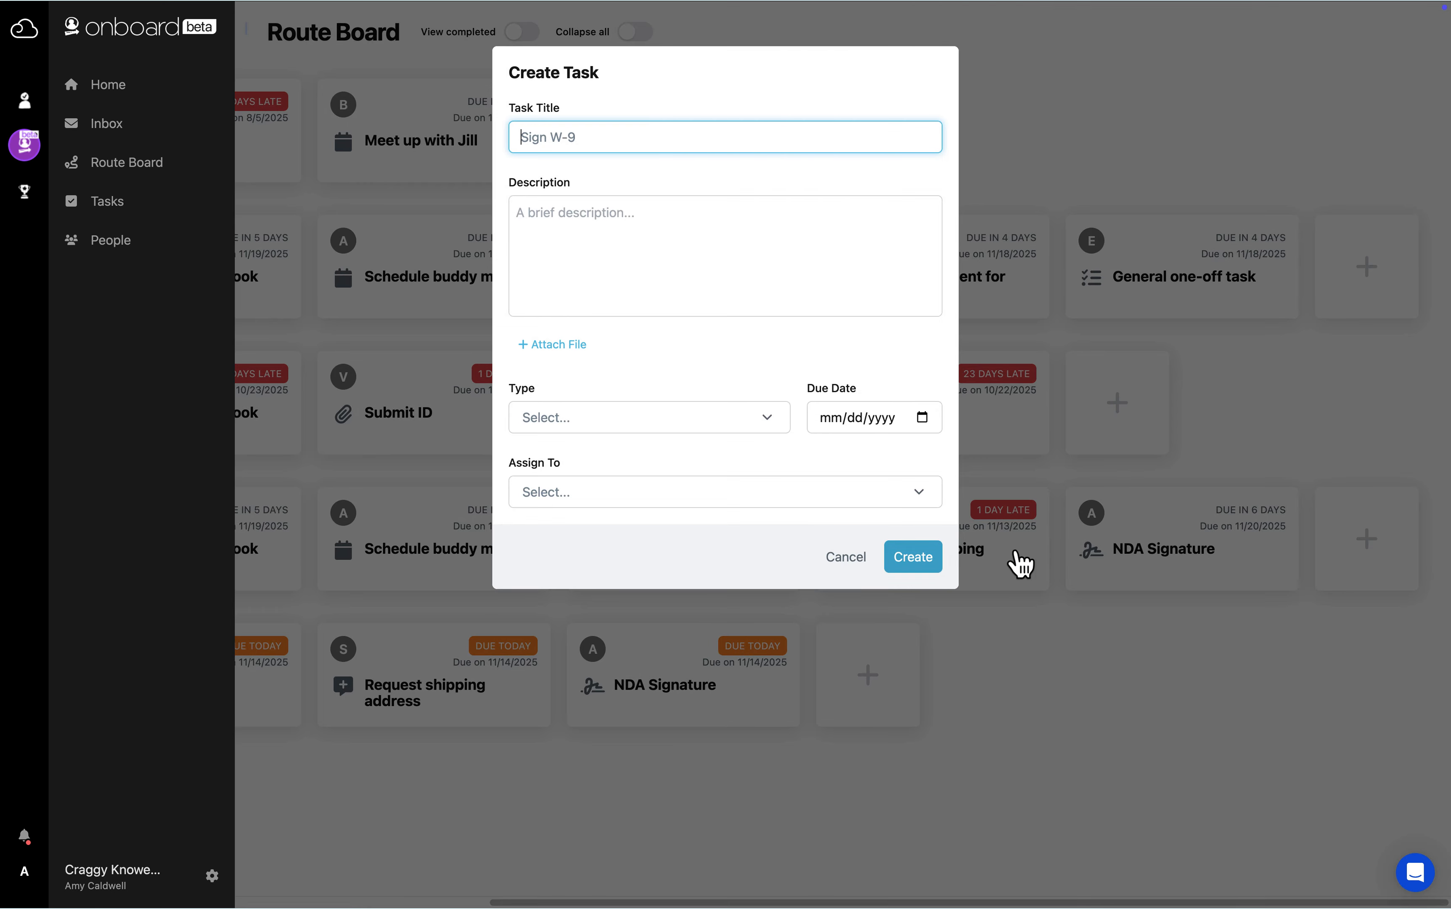
pyautogui.click(857, 559)
pyautogui.hscroll(-5, 863, 571)
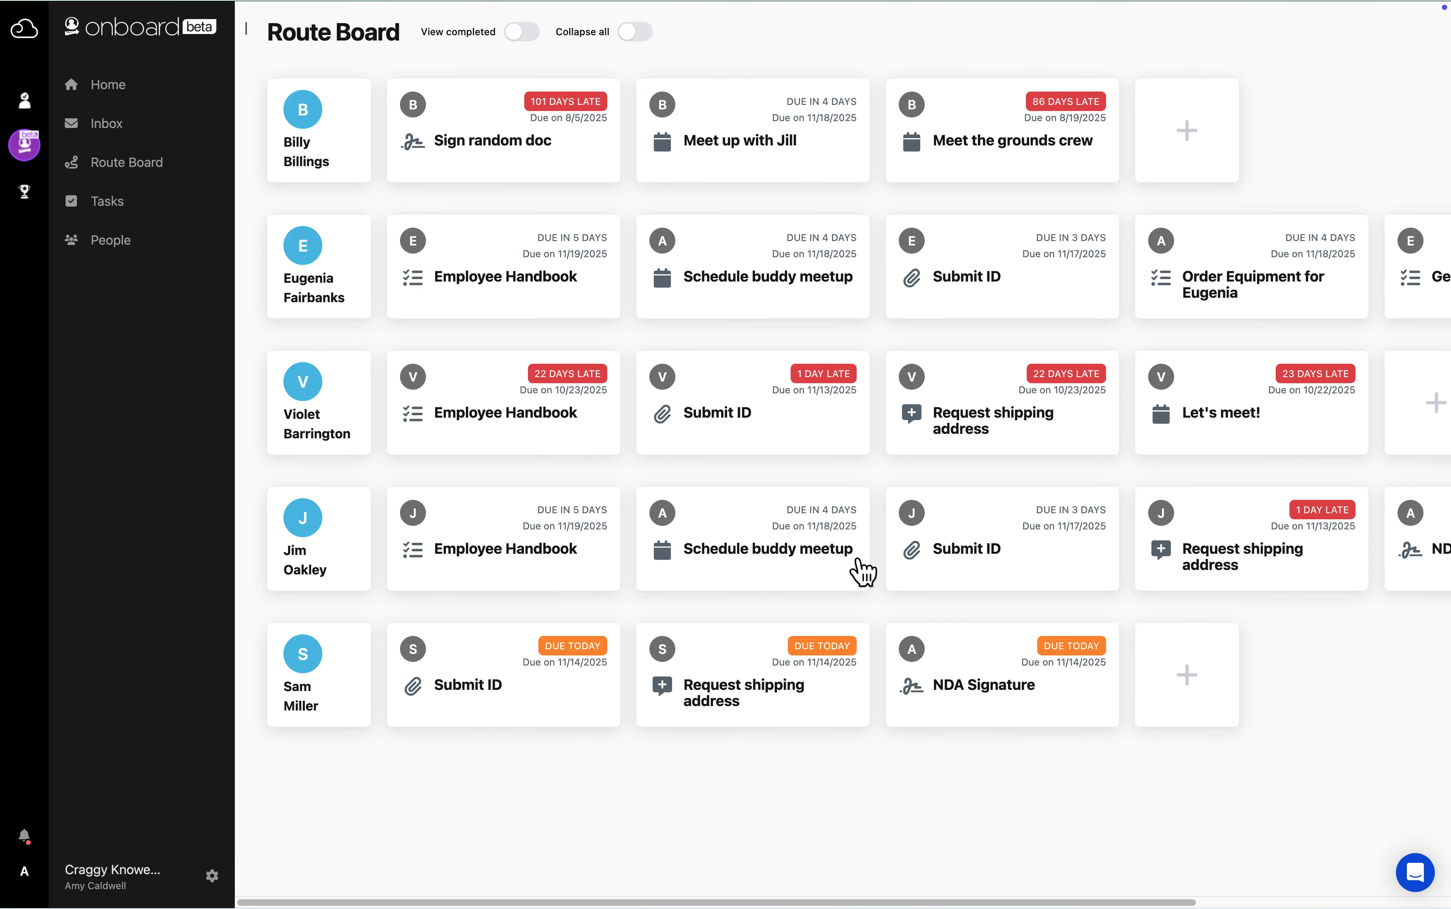
# - Open the Inbox to view the received messages
pyautogui.click(101, 134)
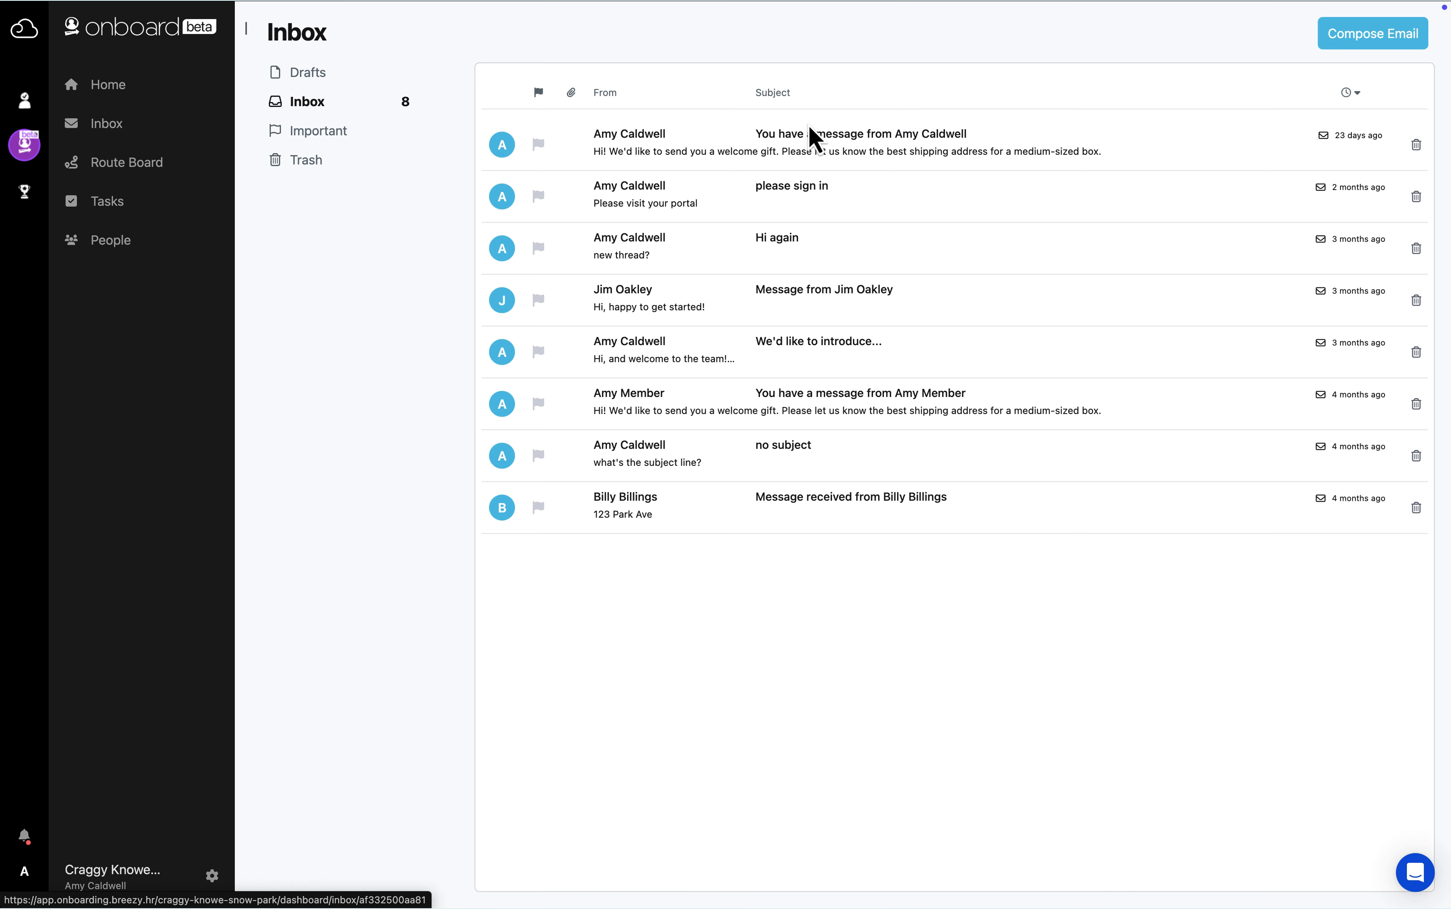
# - Compose a new email to the first suggested recipient and fill it with the "We'd like to introduce..." template
pyautogui.click(1339, 35)
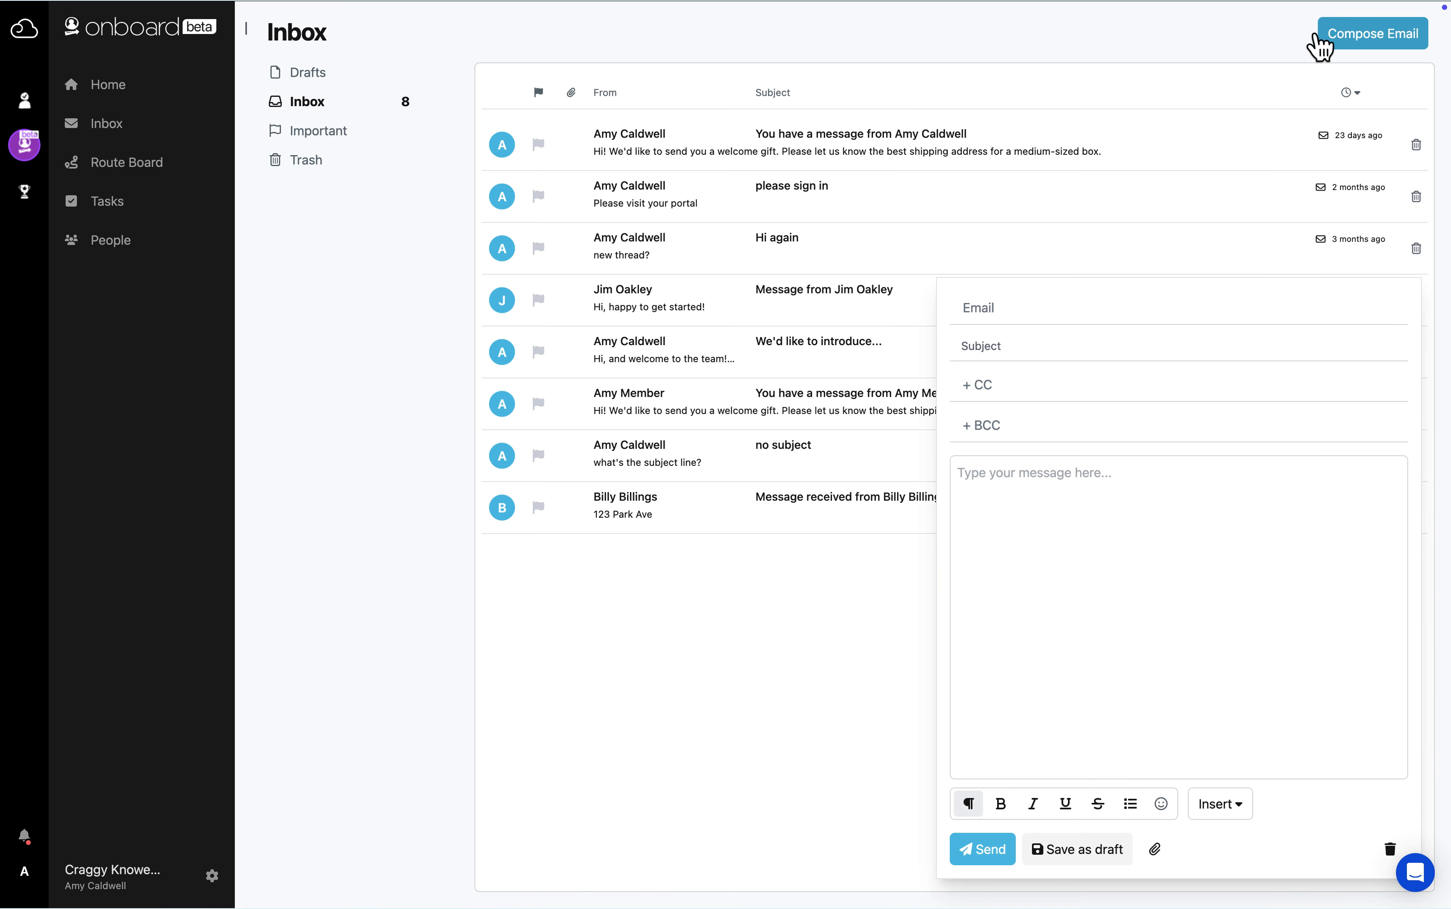
pyautogui.click(1198, 328)
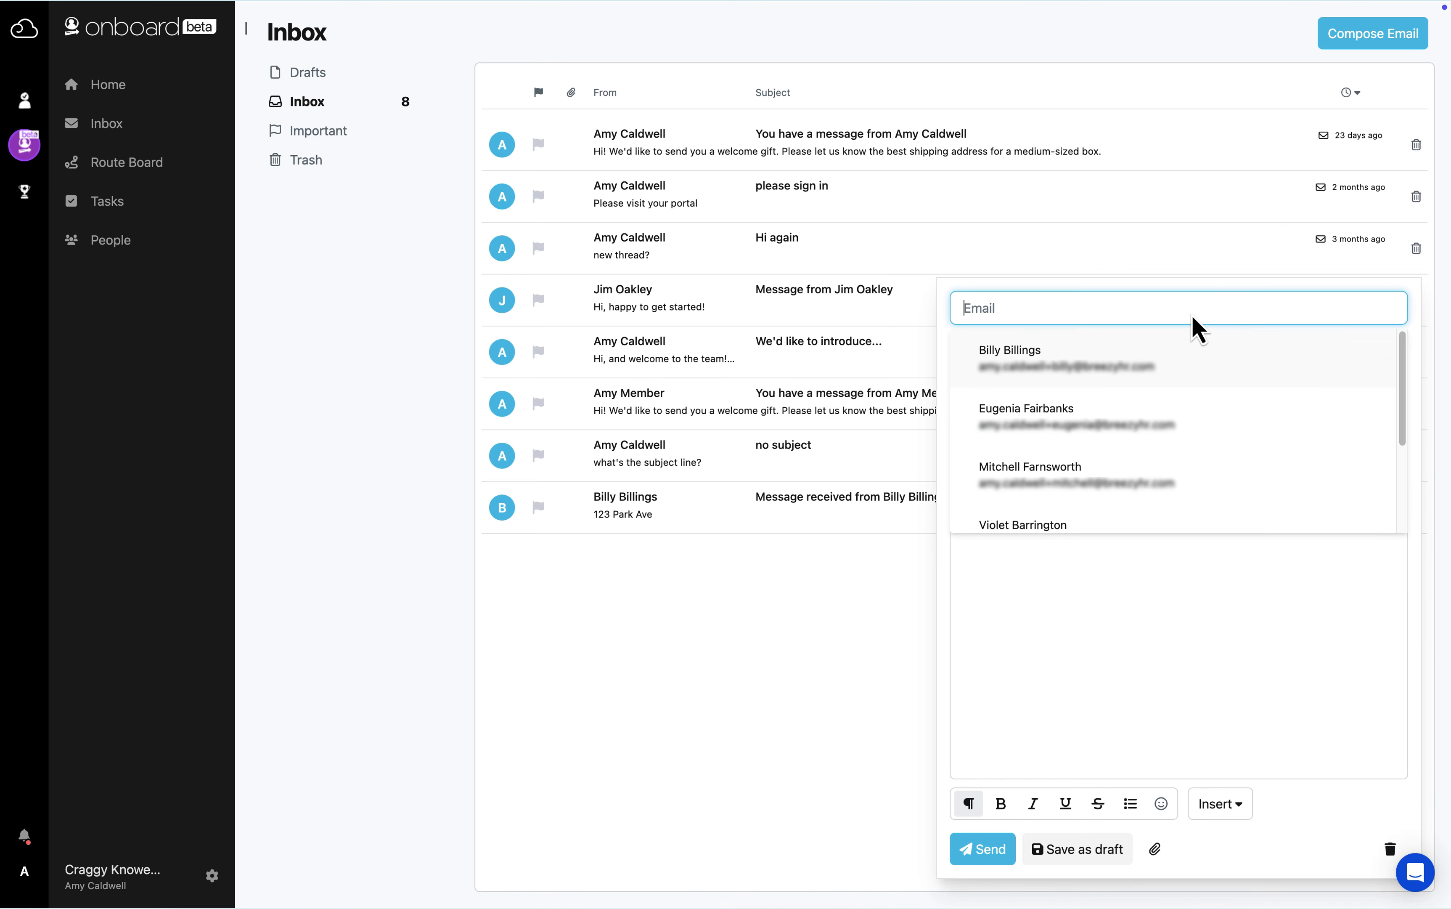
pyautogui.click(1179, 356)
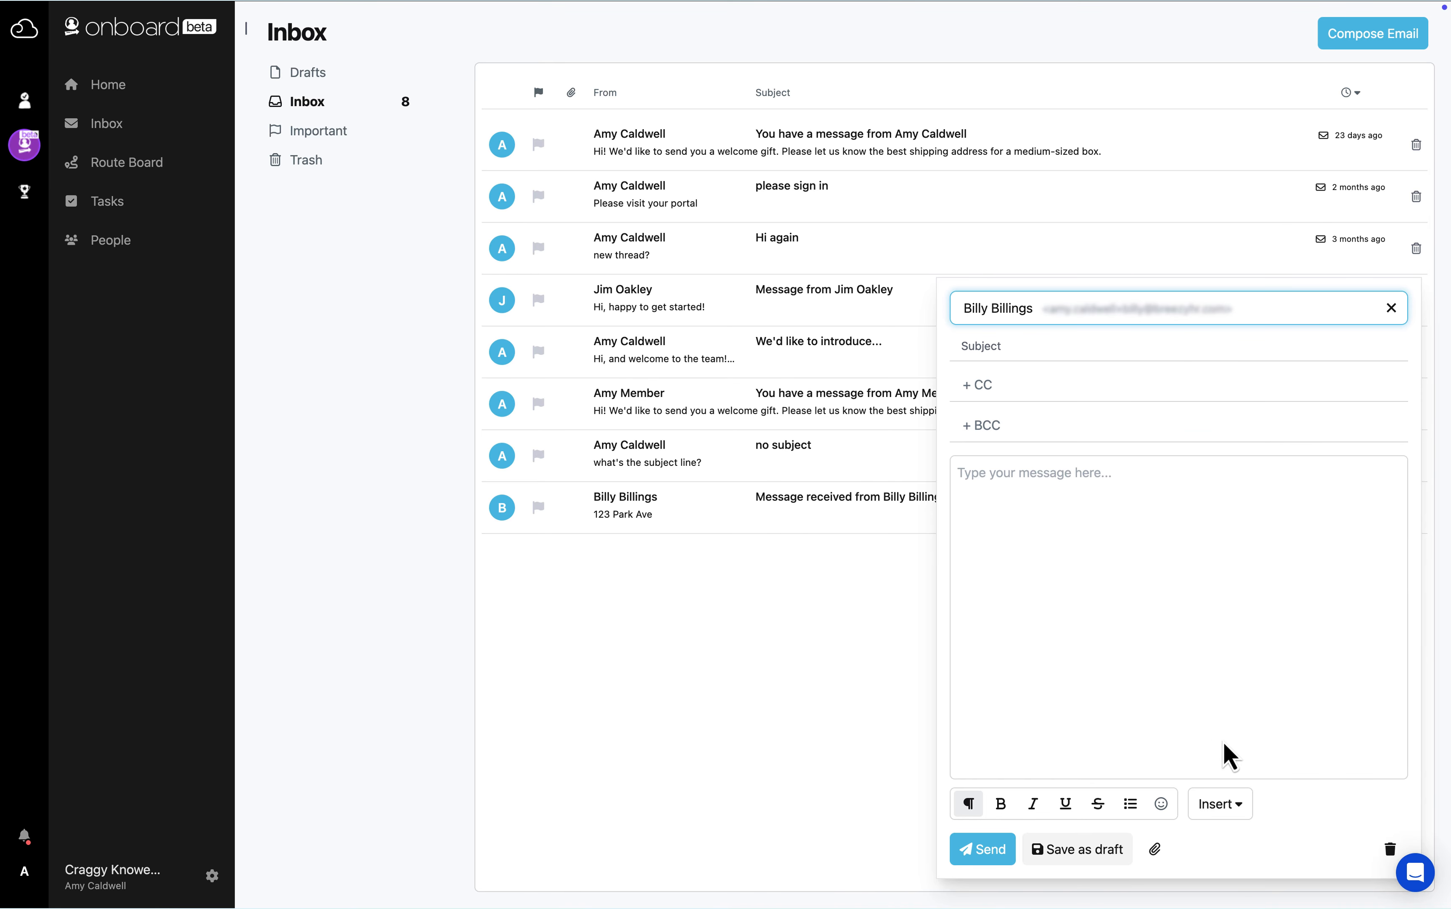
pyautogui.click(1237, 816)
pyautogui.click(1235, 841)
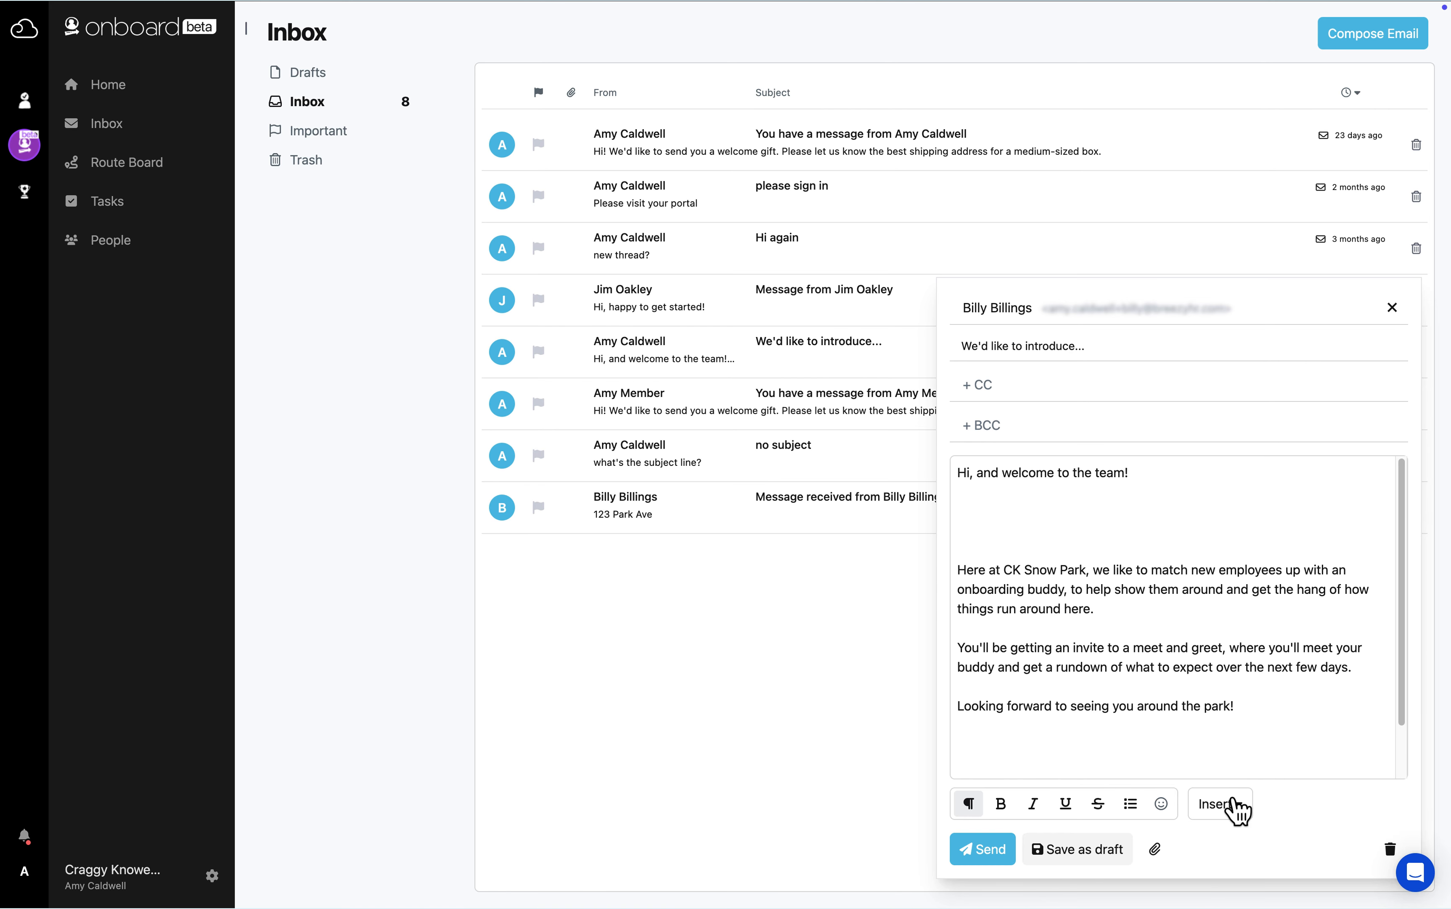
# - Insert a grinning face emoji at the end of the "Hi, and welcome to the team!" line in the message
pyautogui.click(1231, 472)
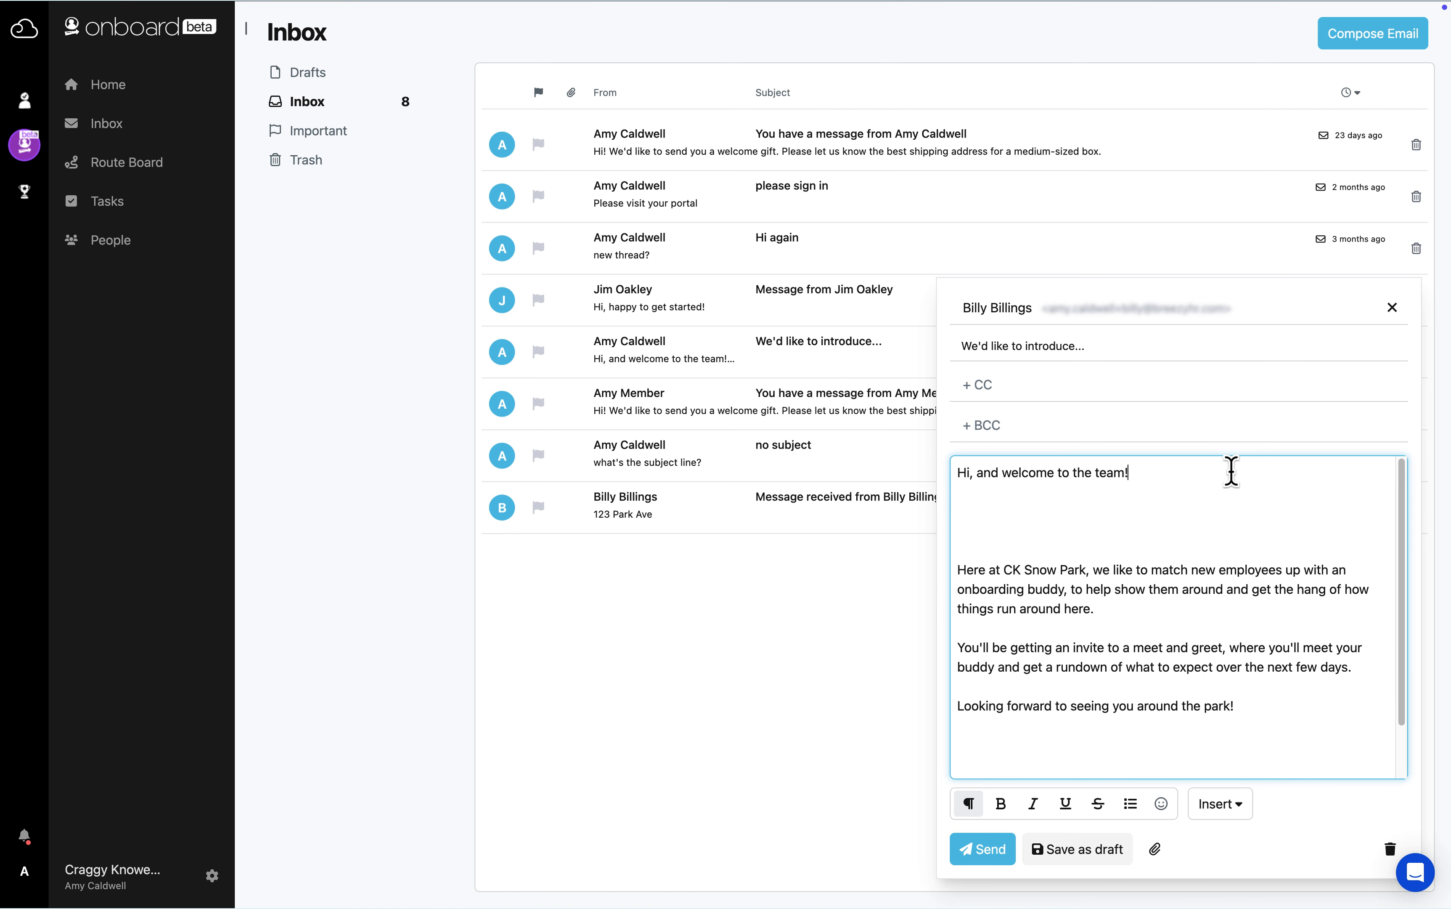
pyautogui.click(1161, 804)
pyautogui.click(1242, 620)
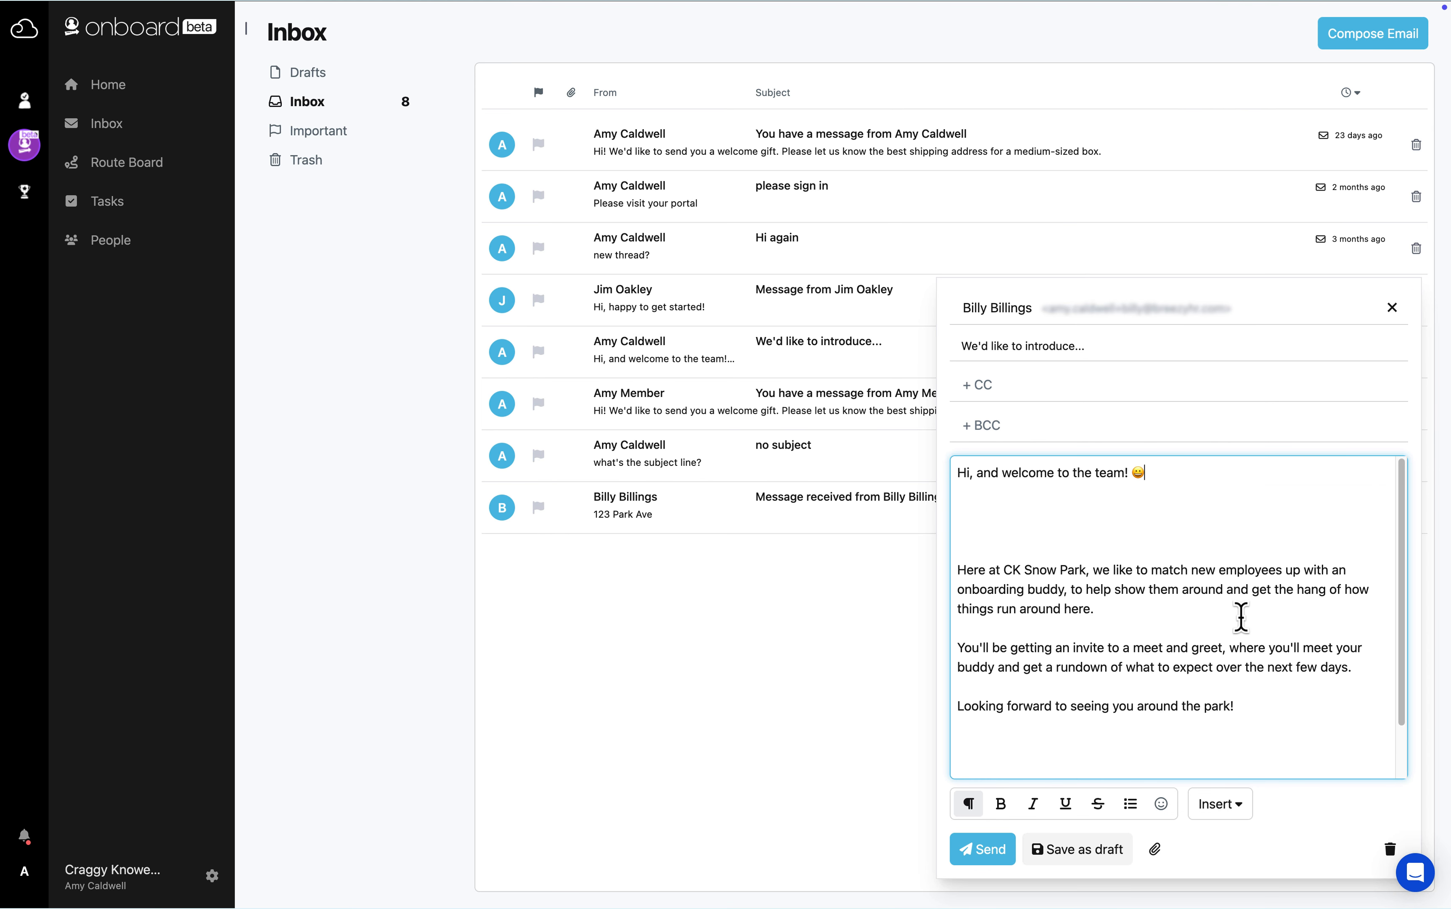